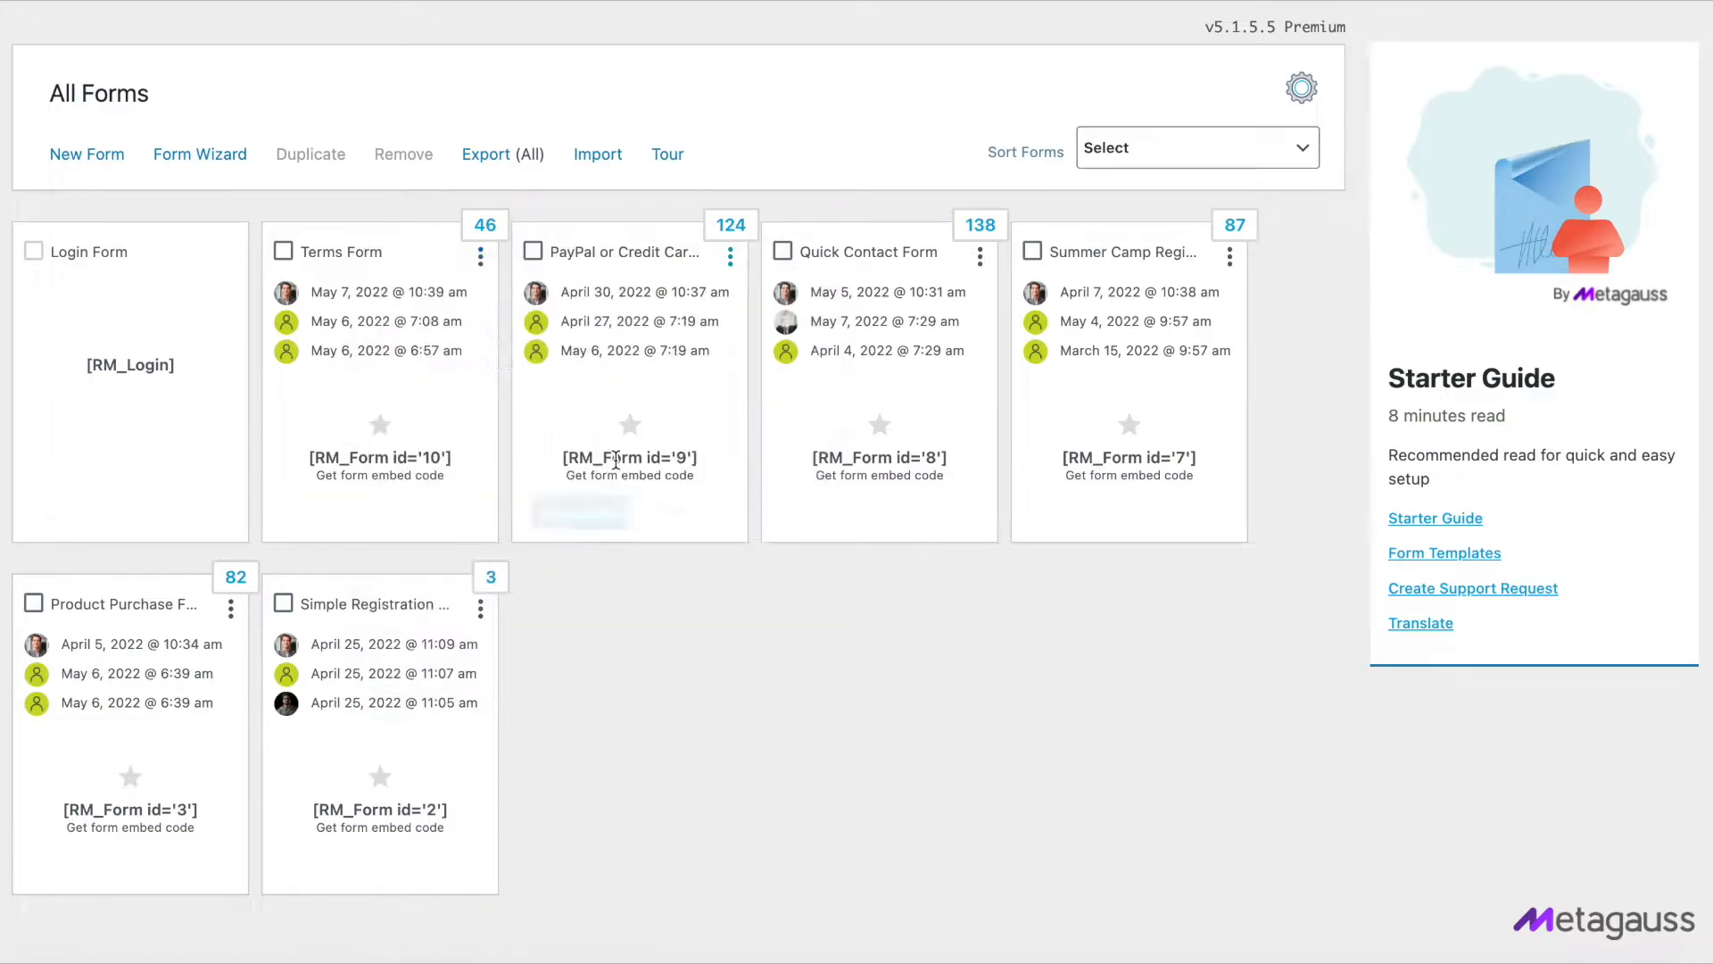
click(482, 259)
- Rename the Terms of Service form (ID 10) to 'Terms and Service Form'
click(729, 296)
key(ctrl+shift+Left)
text(and Service Form)
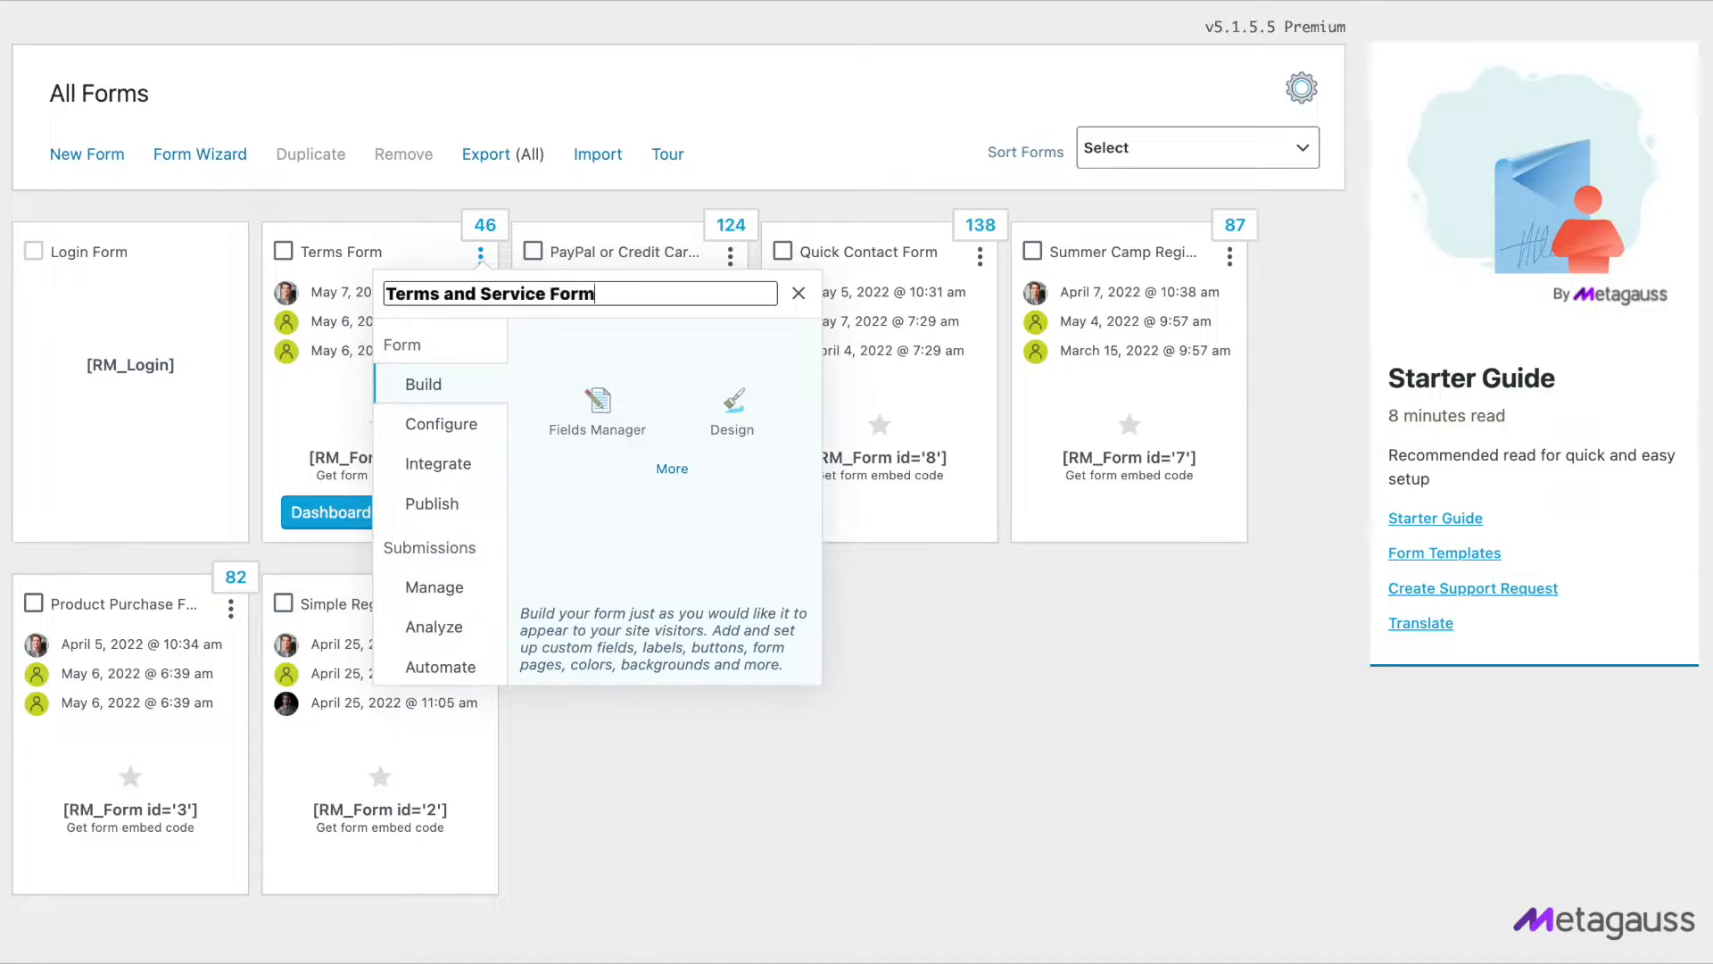
key(Return)
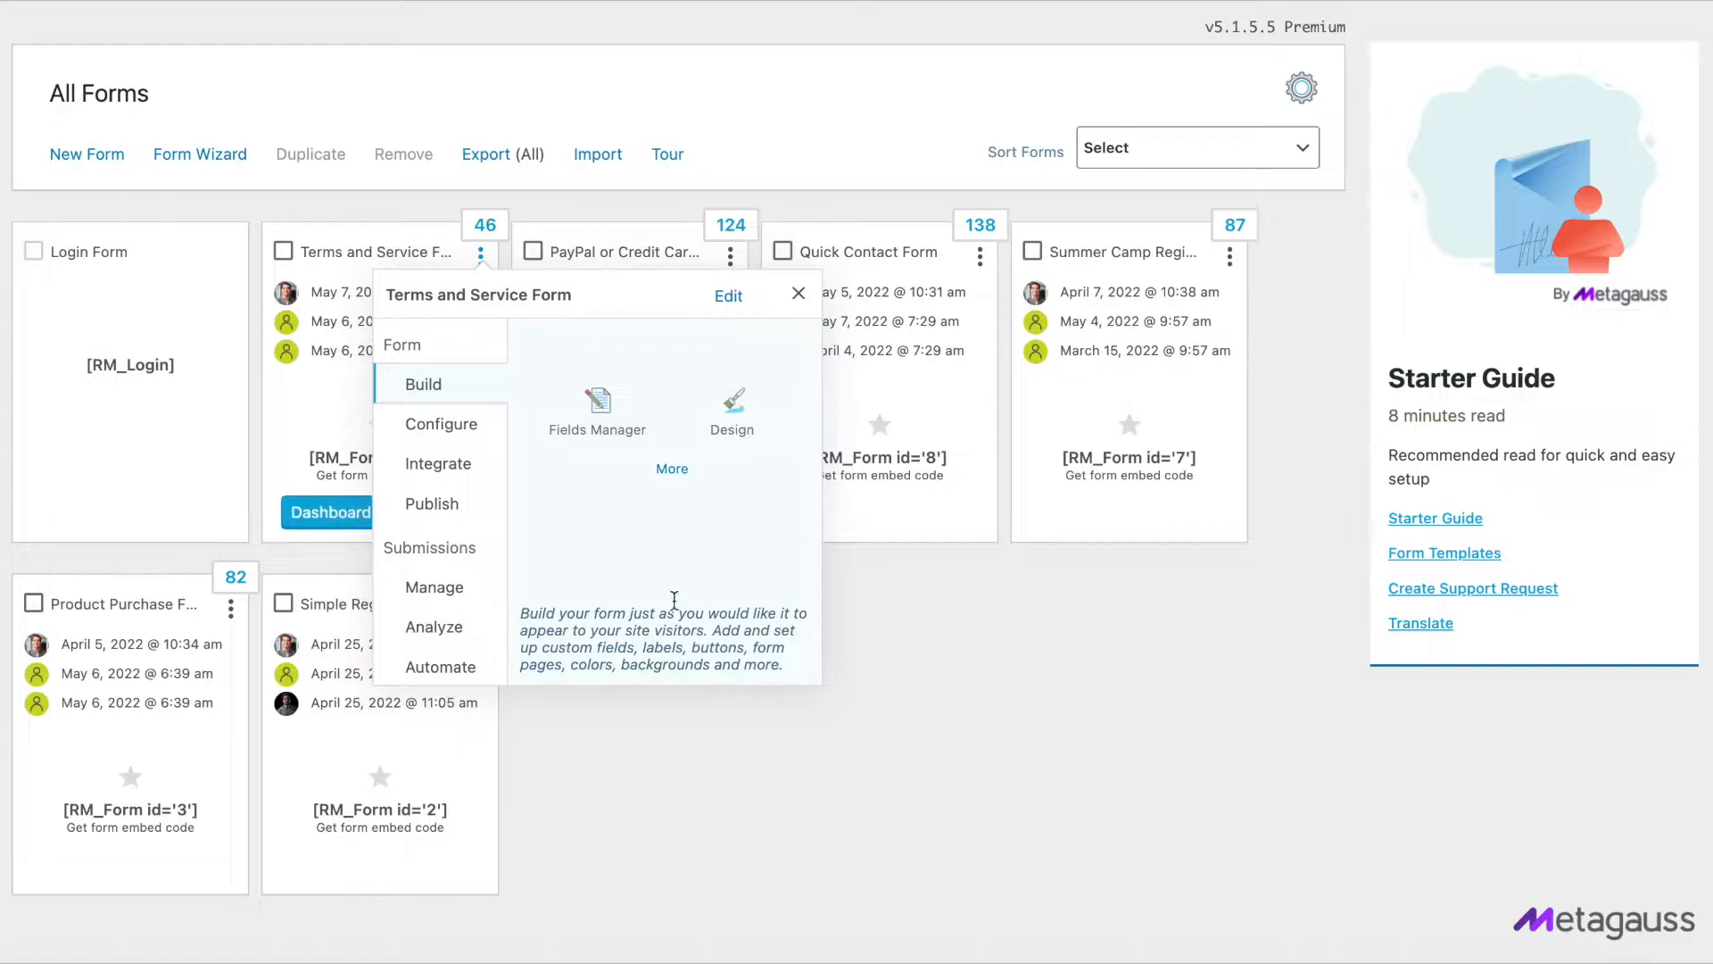
- Cycle through the form's Configure, Integrate, Publish, Manage, Analyze, Automate and Build option sections
click(471, 428)
click(460, 464)
click(459, 519)
click(457, 593)
click(457, 630)
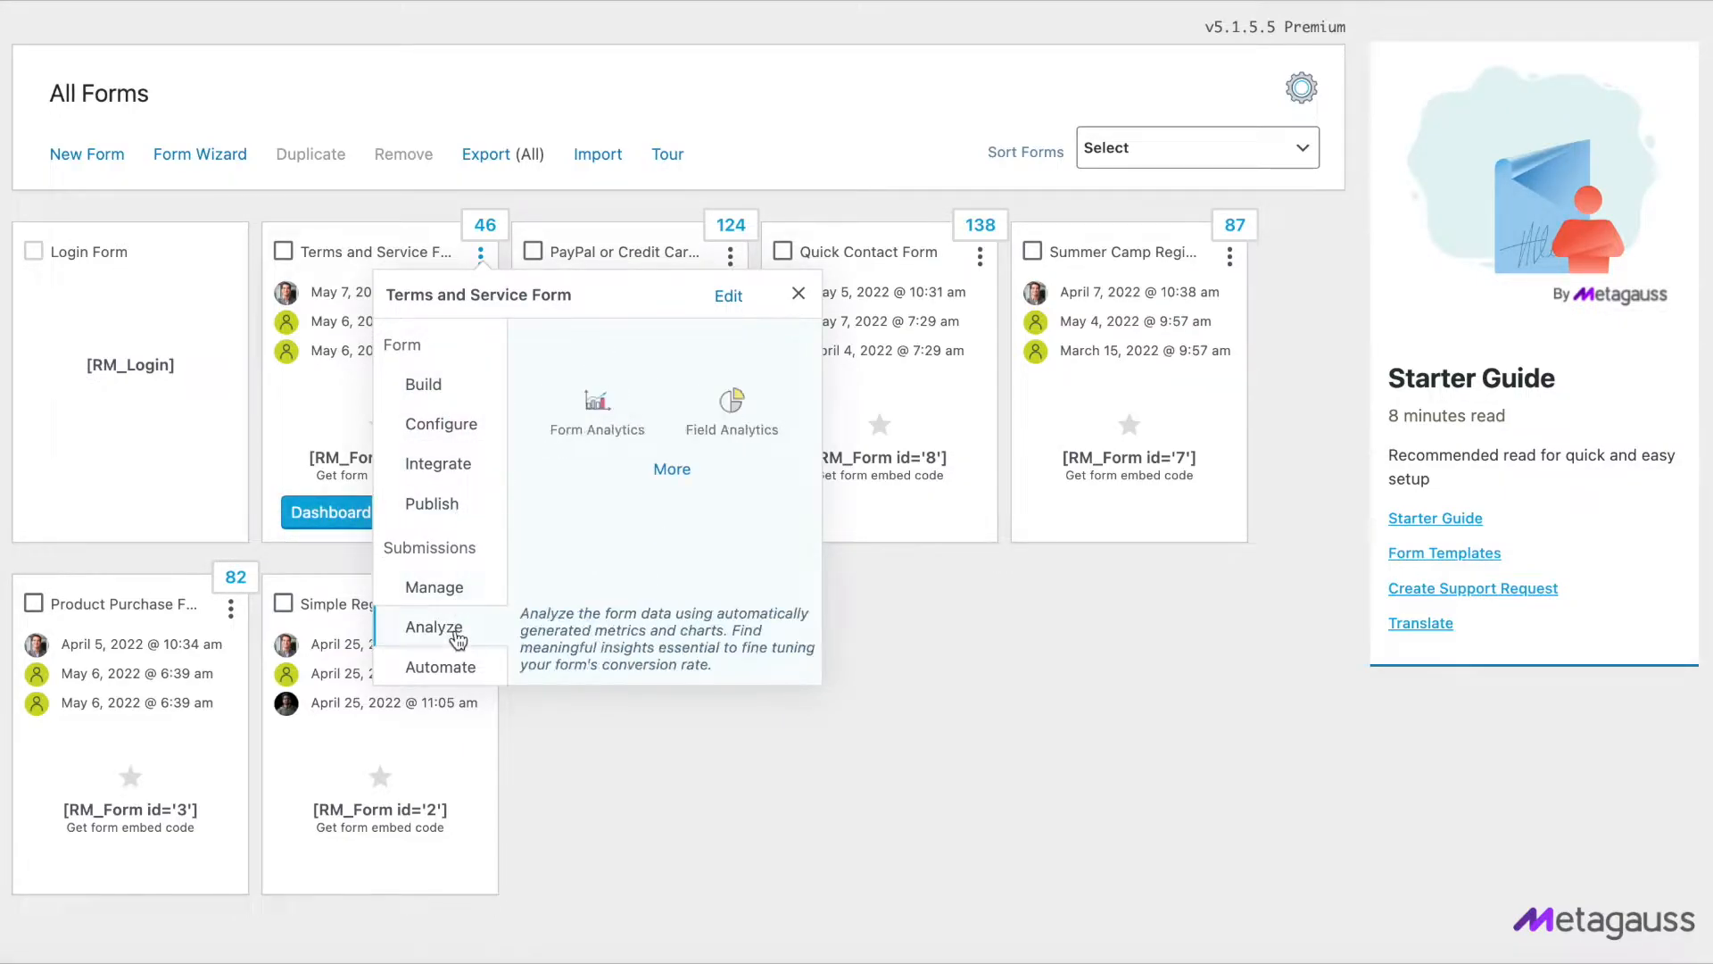
click(462, 671)
click(446, 382)
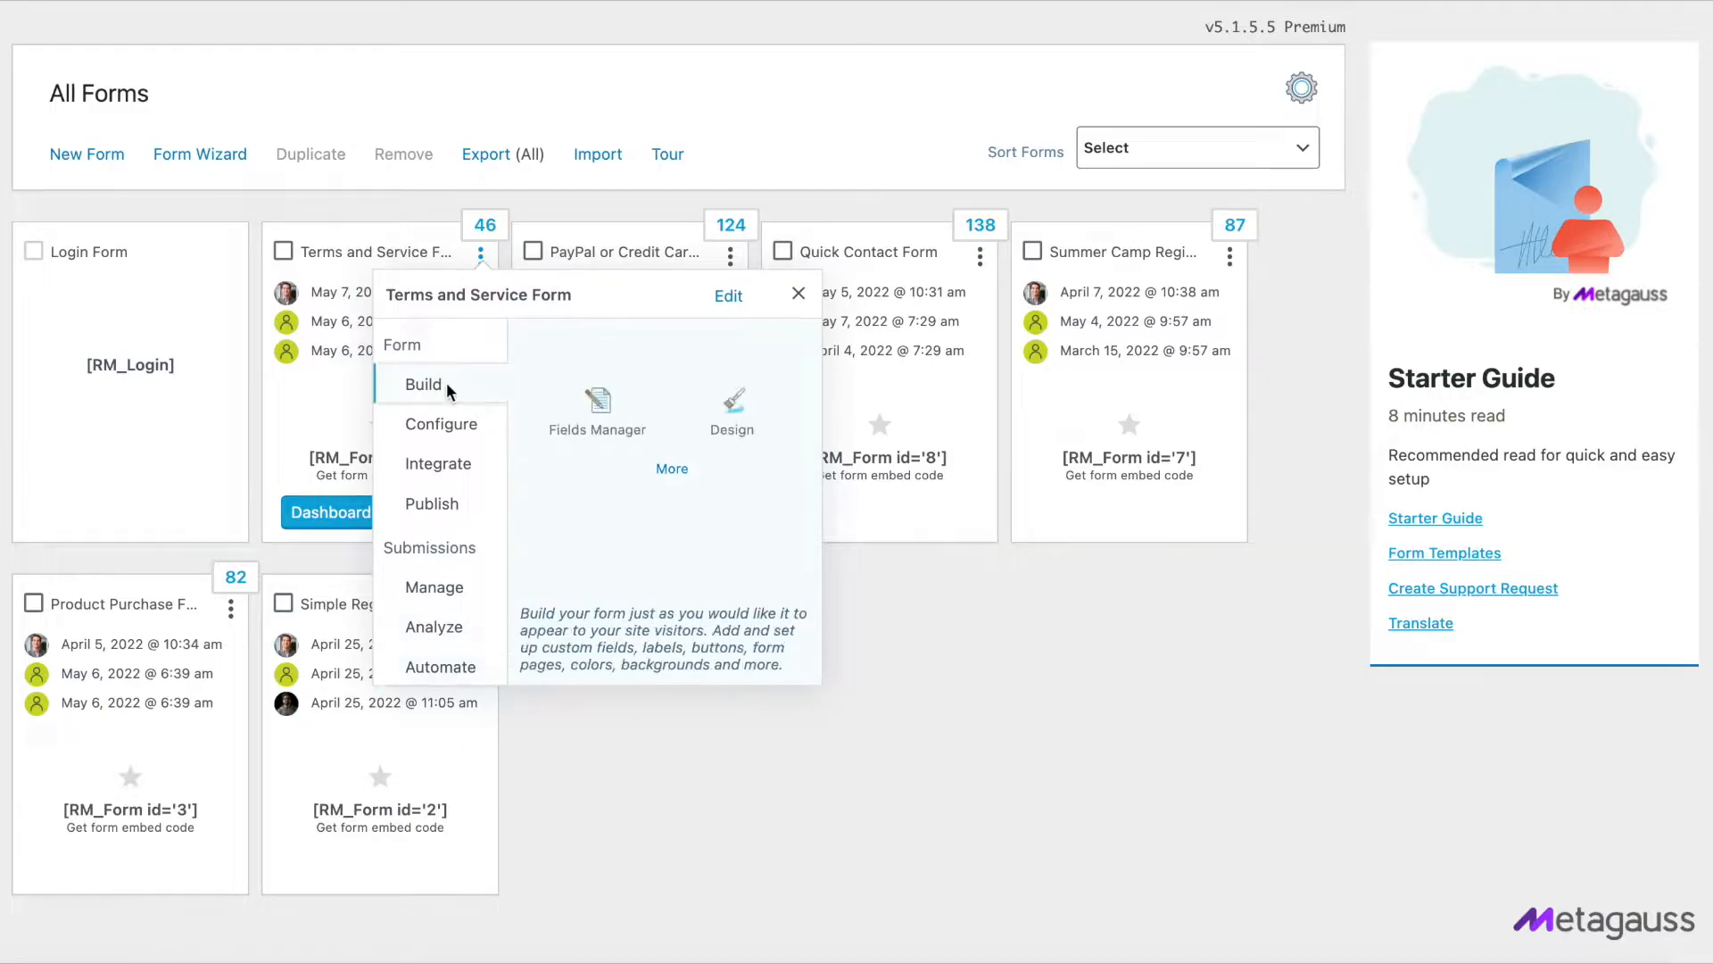
- Show the Configure options: General Settings, Accounts, Post Submission and Limits
click(473, 437)
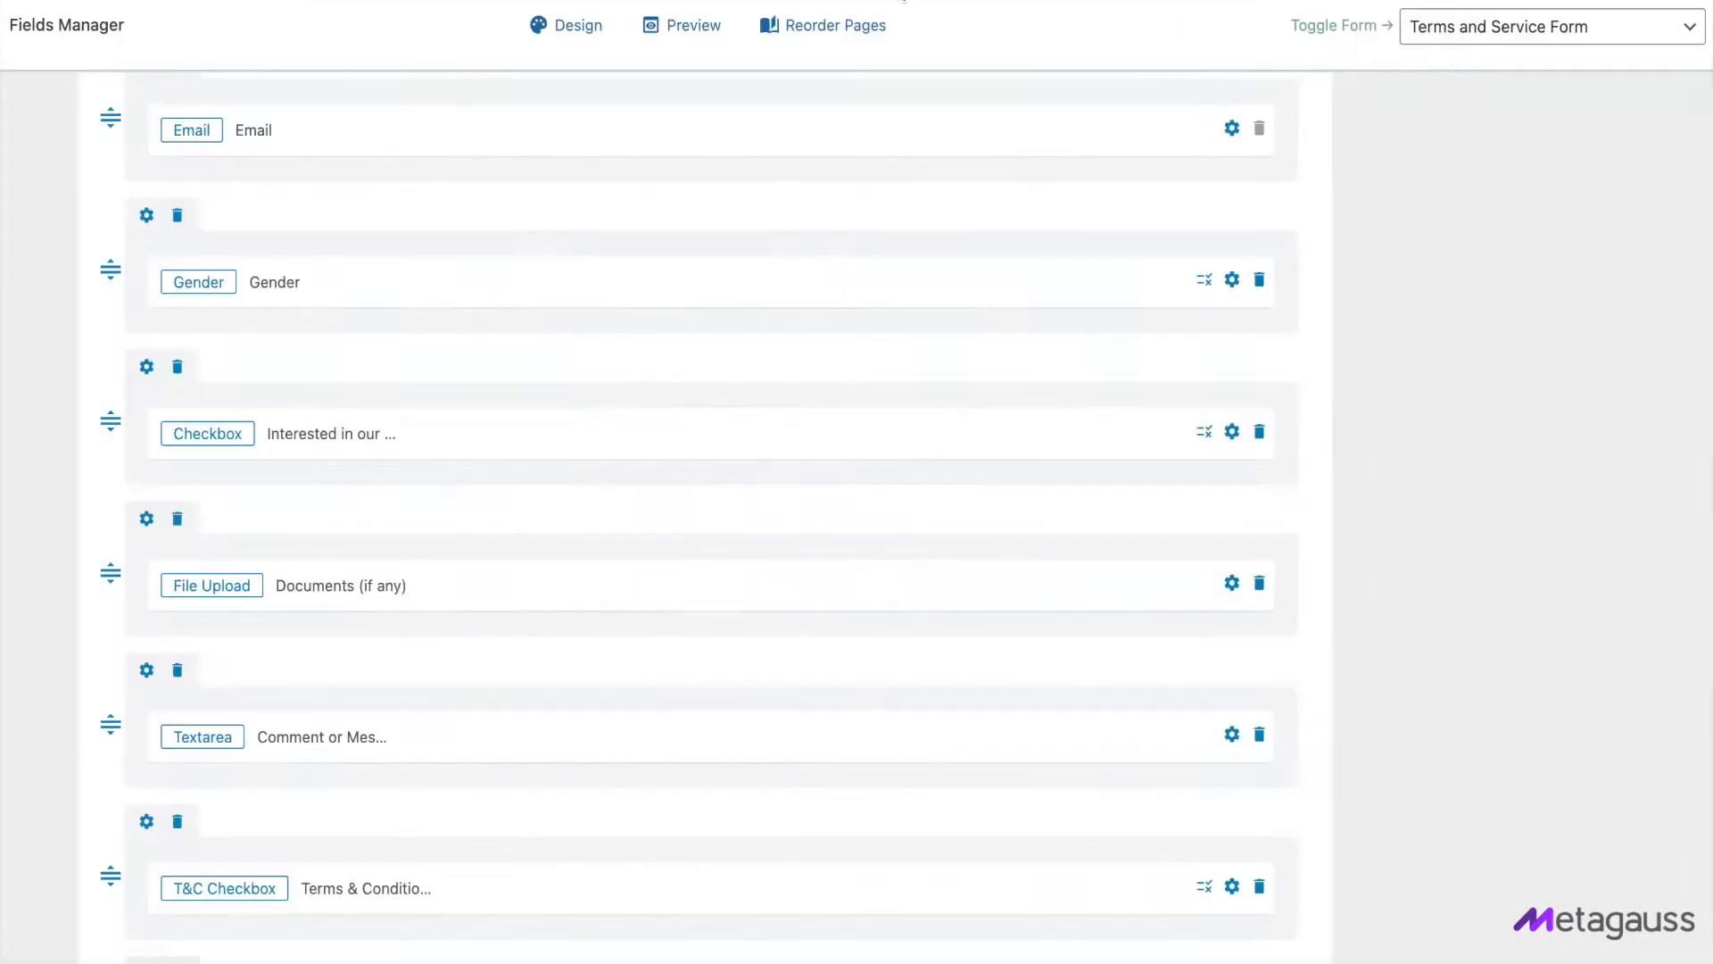
scroll(909, 400, up, 2)
scroll(911, 410, up, 3)
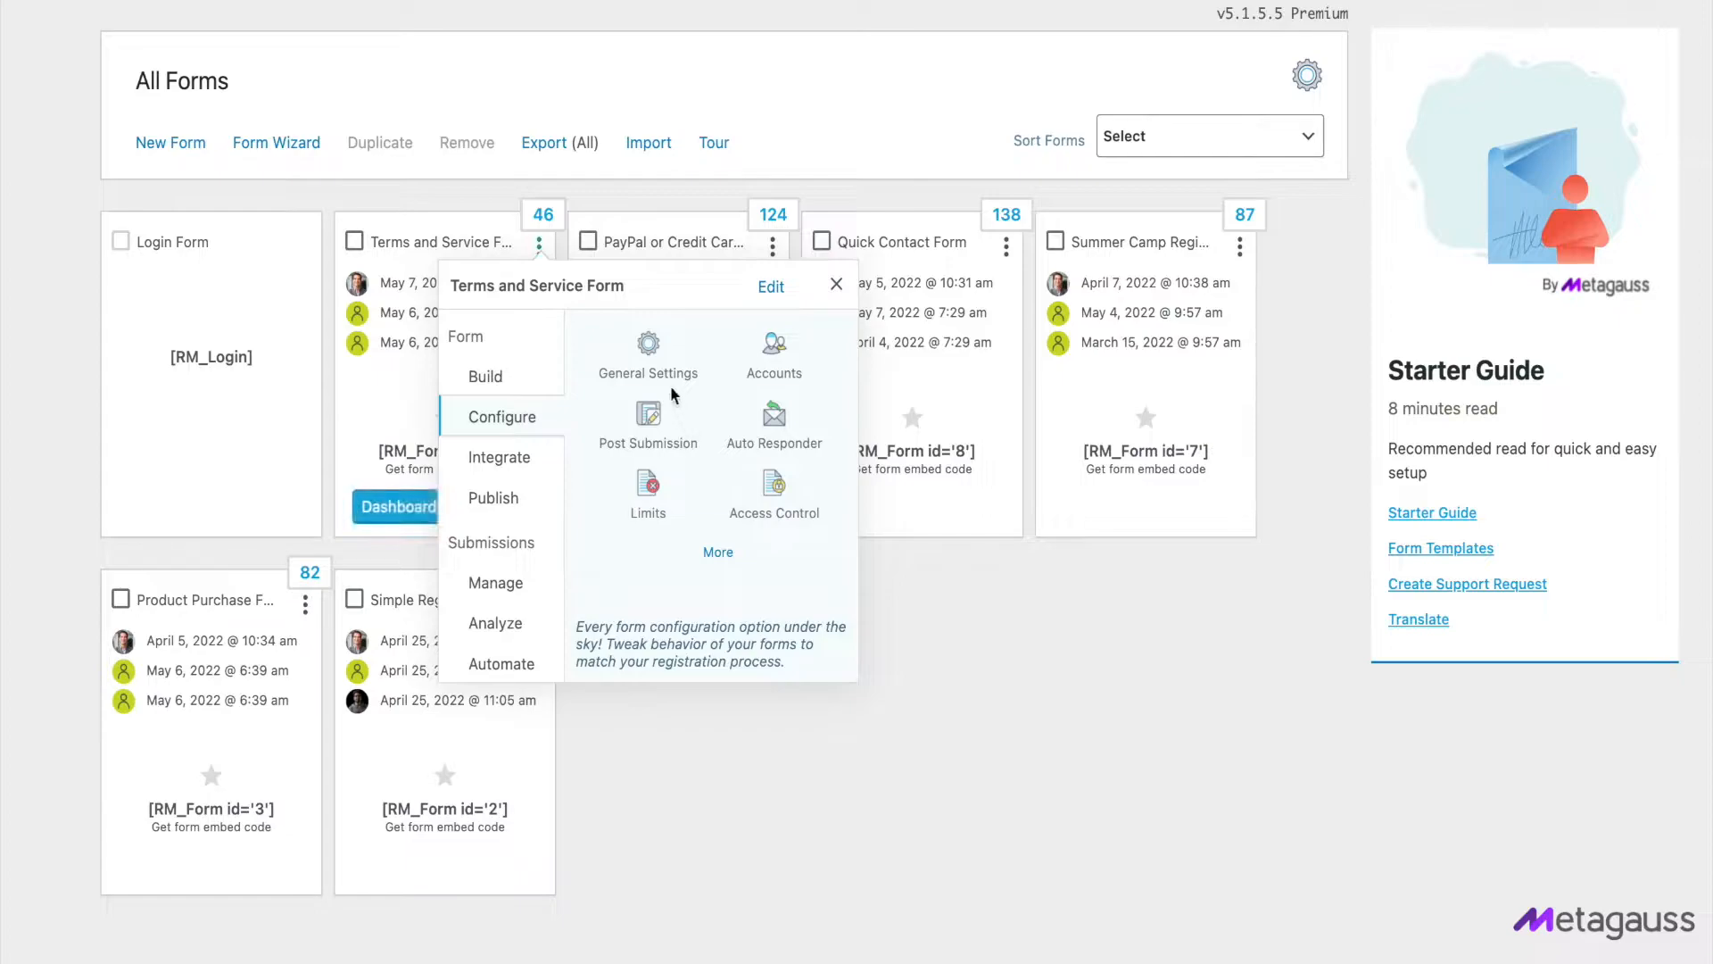
click(649, 353)
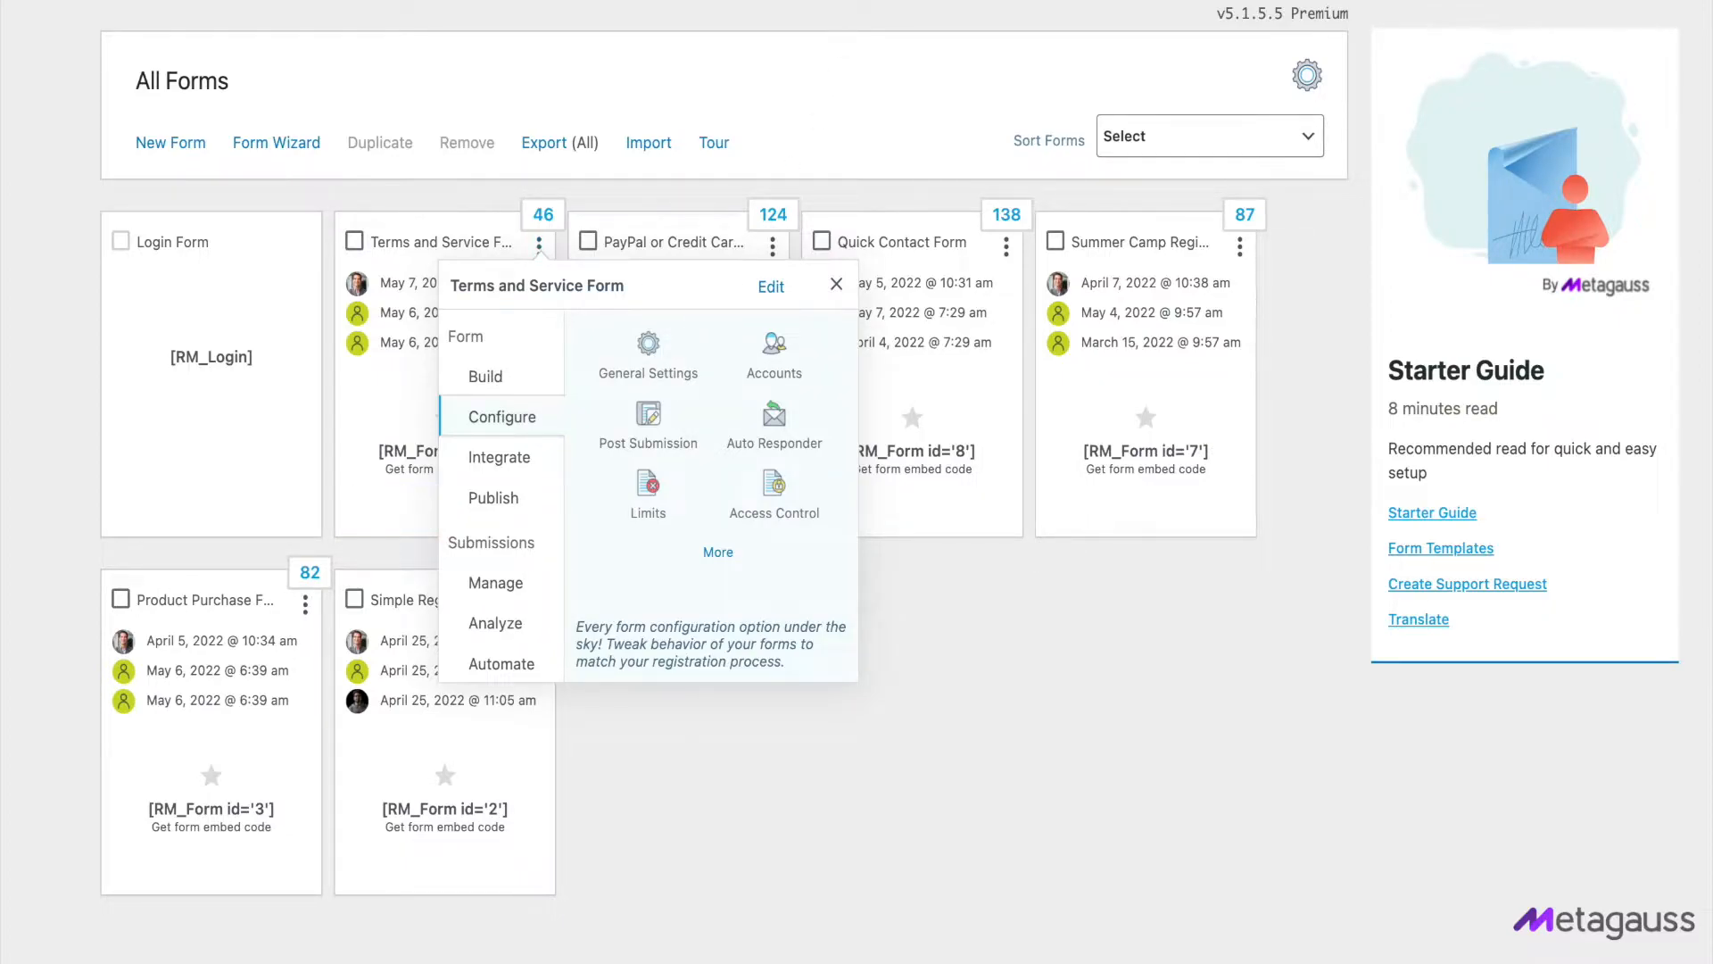
scroll(852, 314, down, 2)
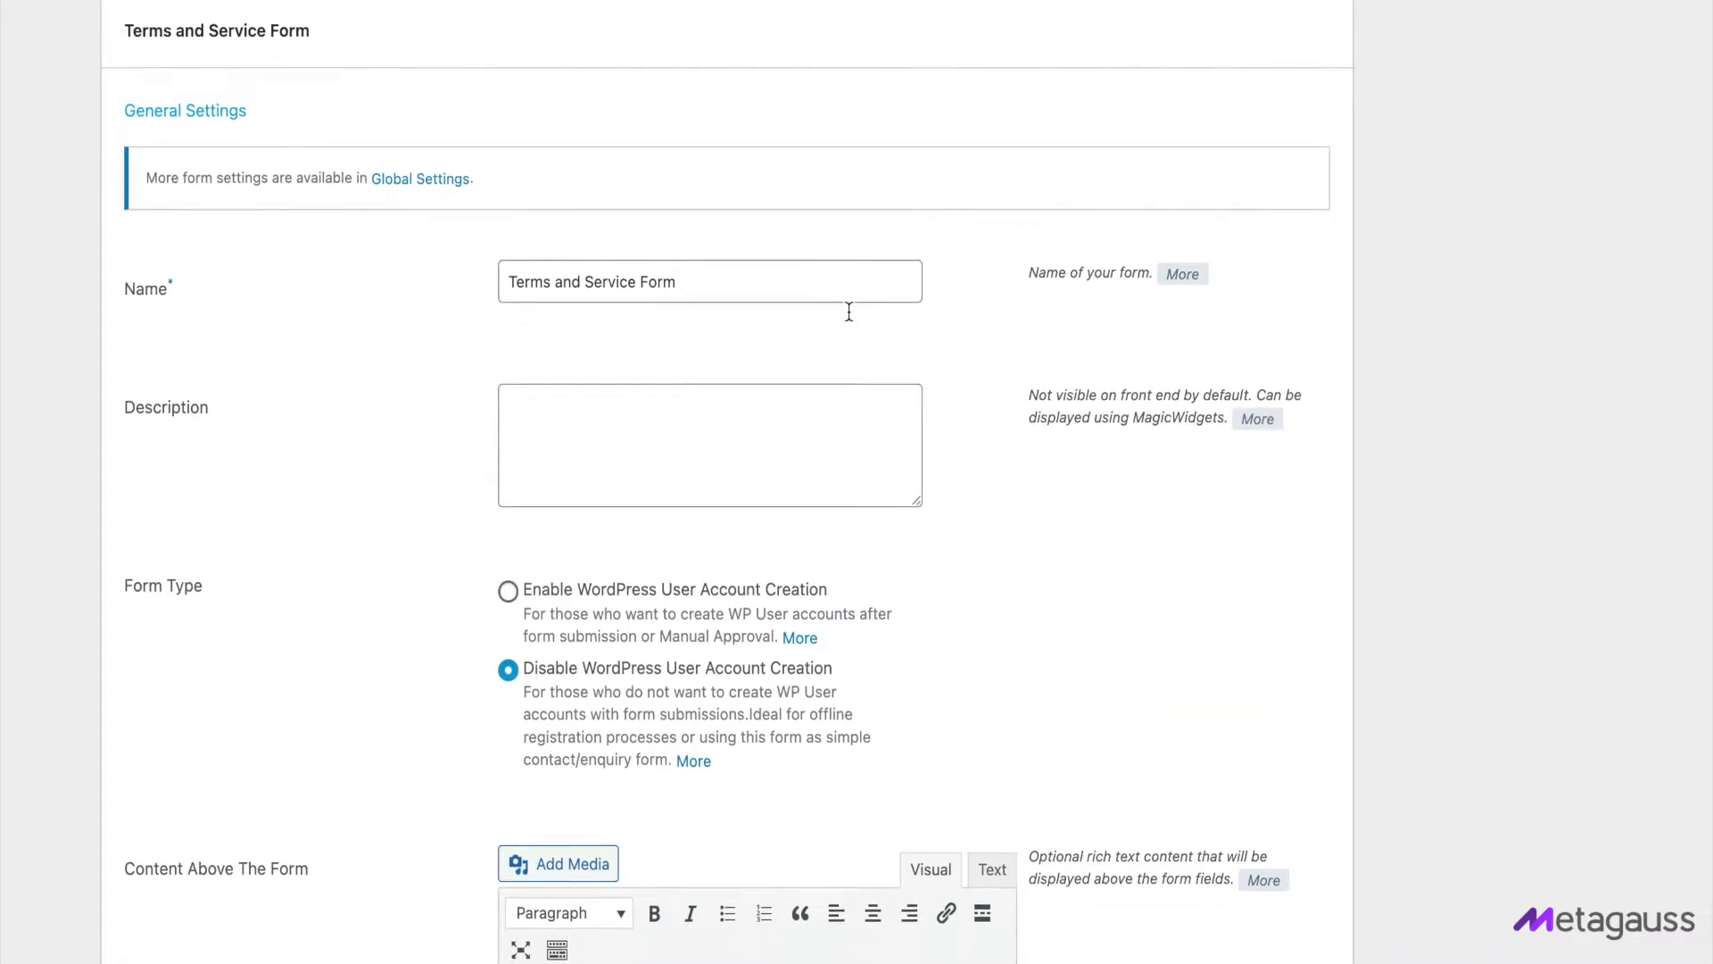
scroll(849, 319, down, 4)
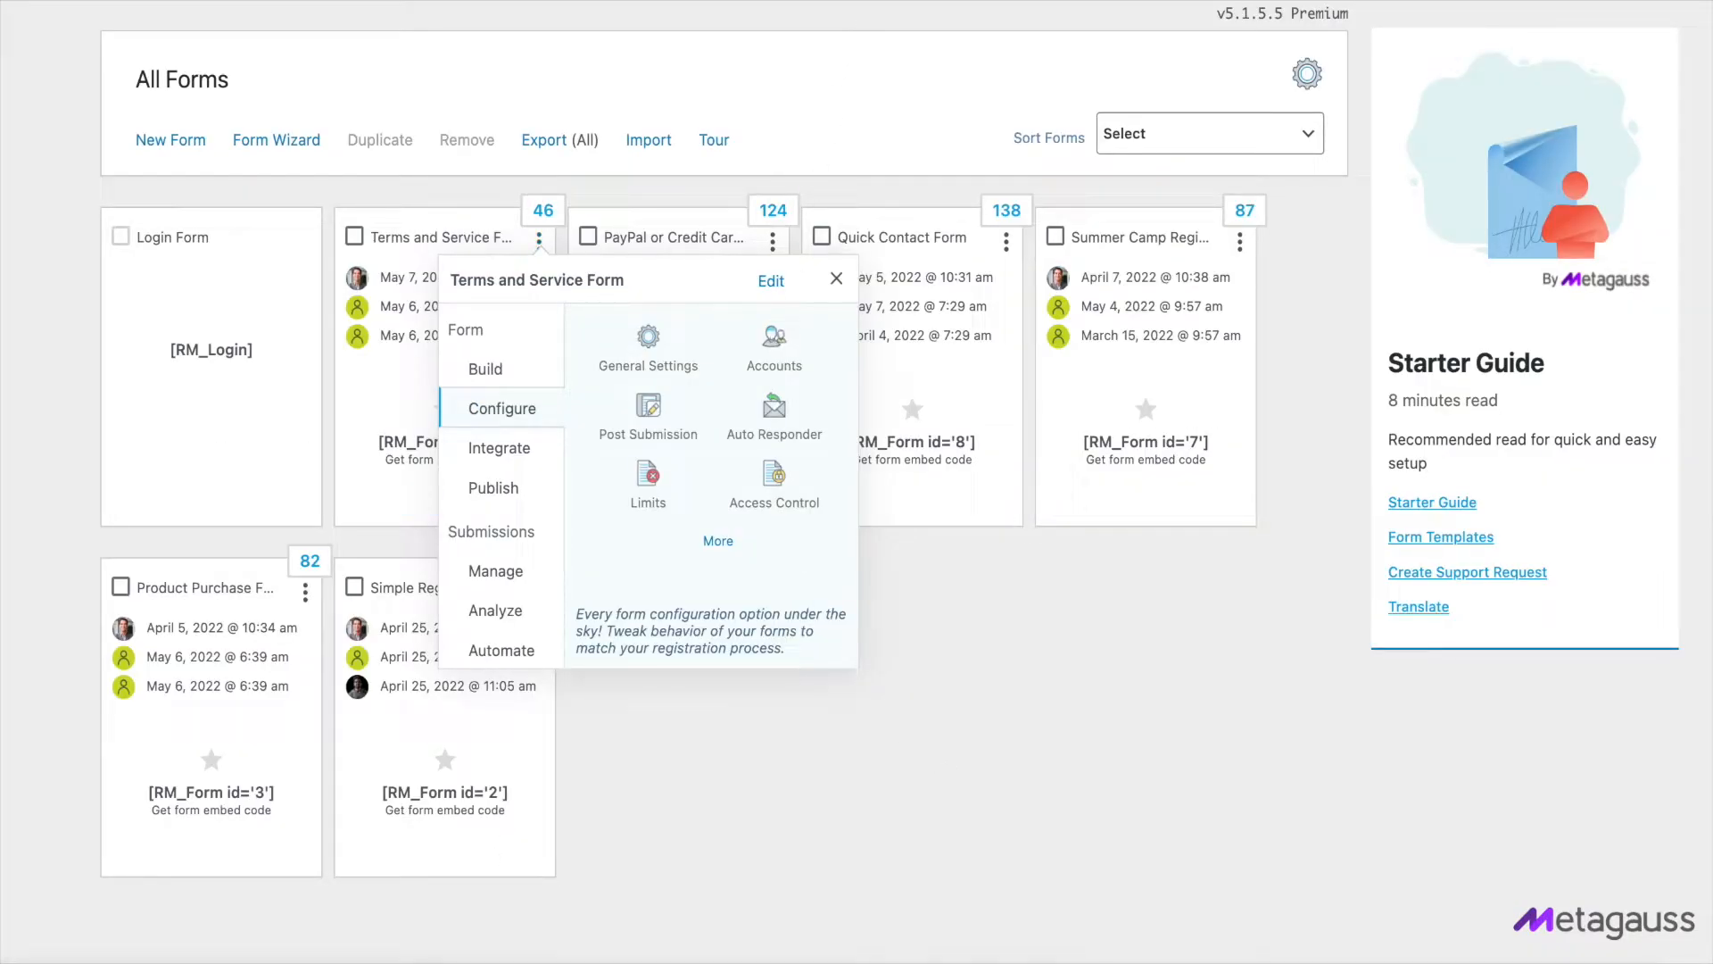
click(775, 337)
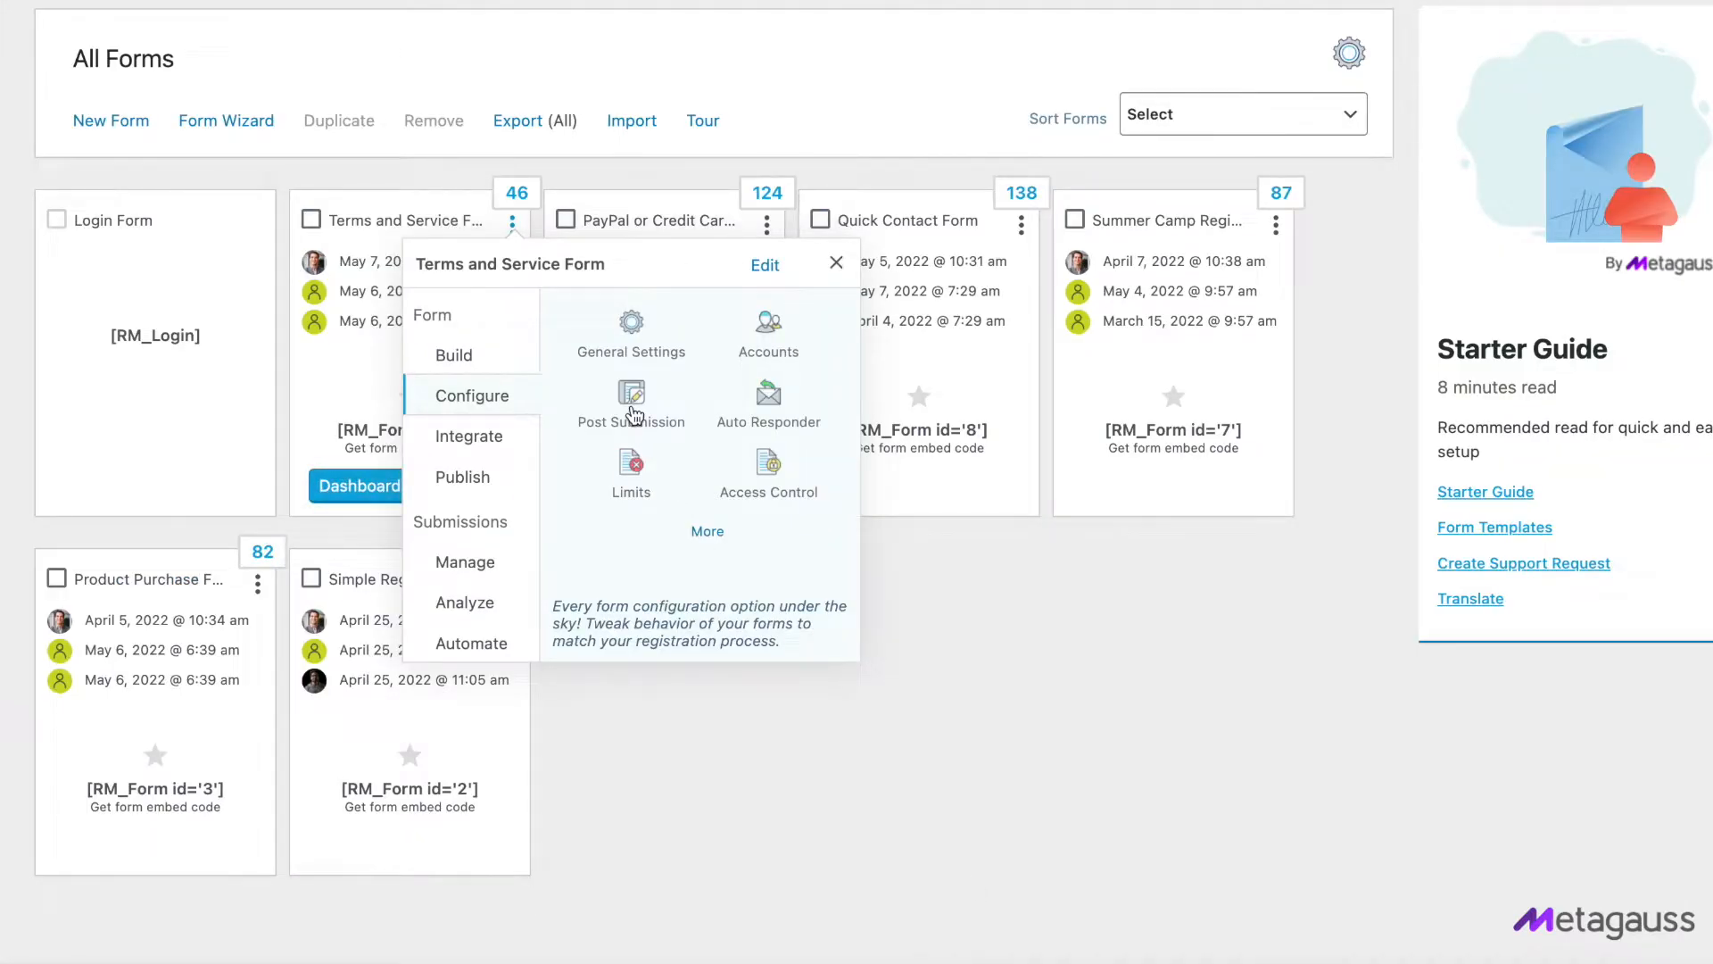
- In Post Submission, try Page and URL redirection, keep None, and toggle the External URL option
click(634, 412)
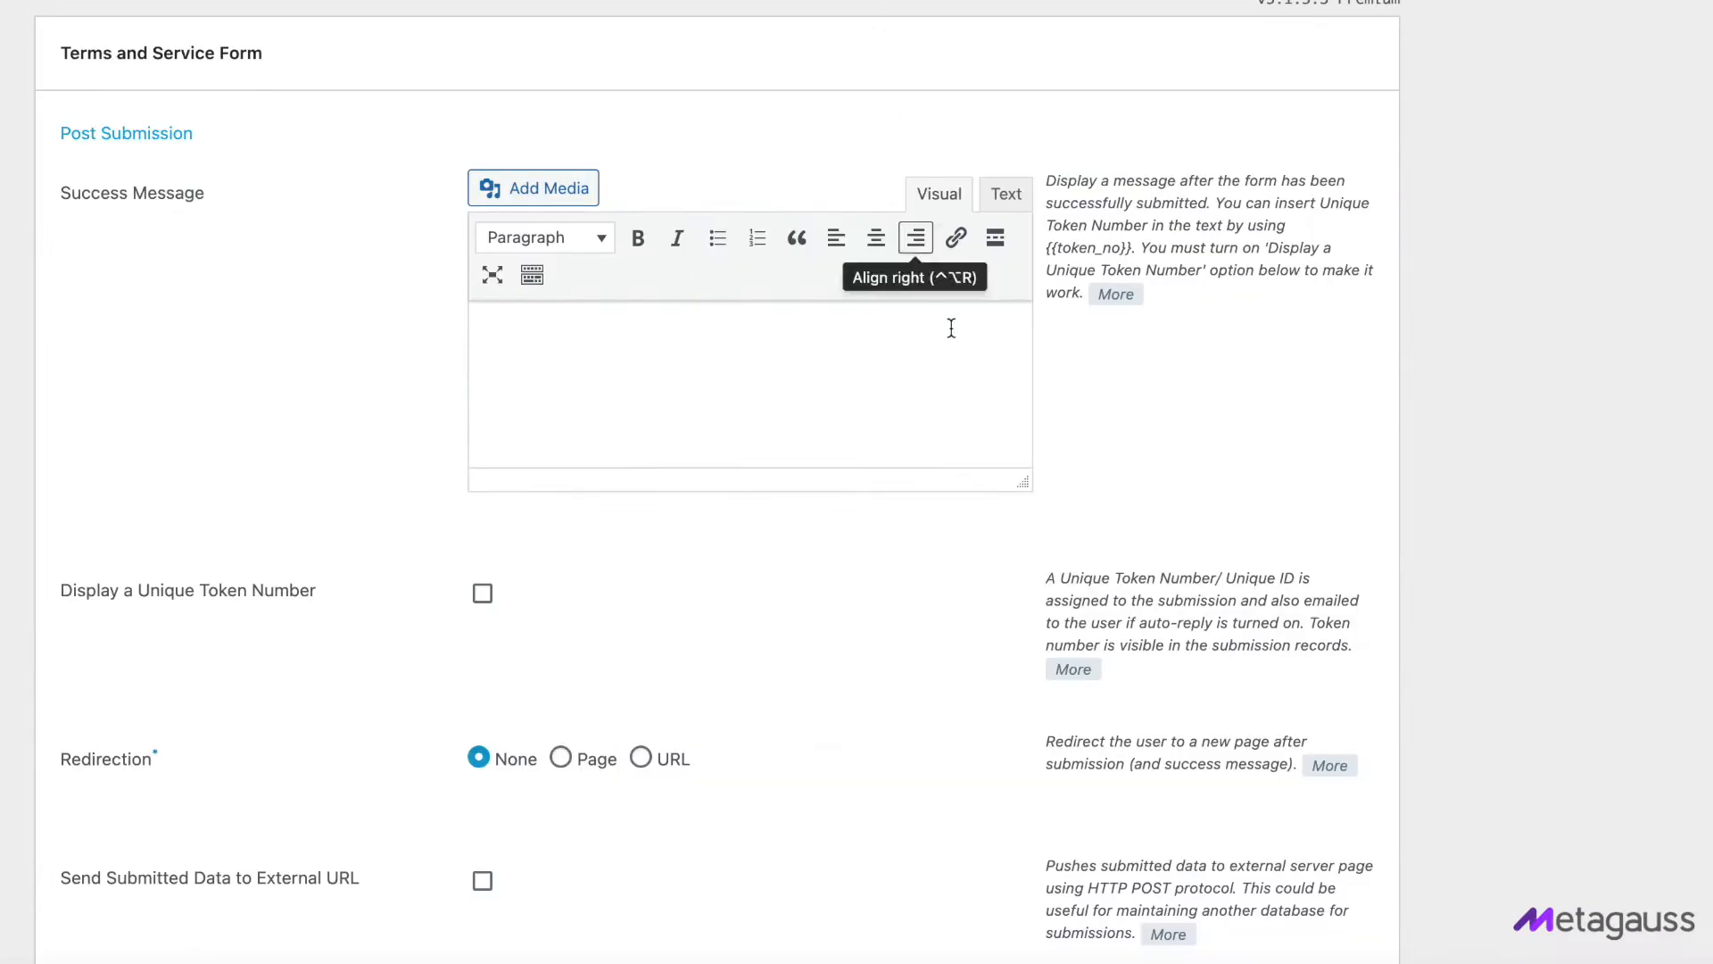
scroll(1035, 547, down, 3)
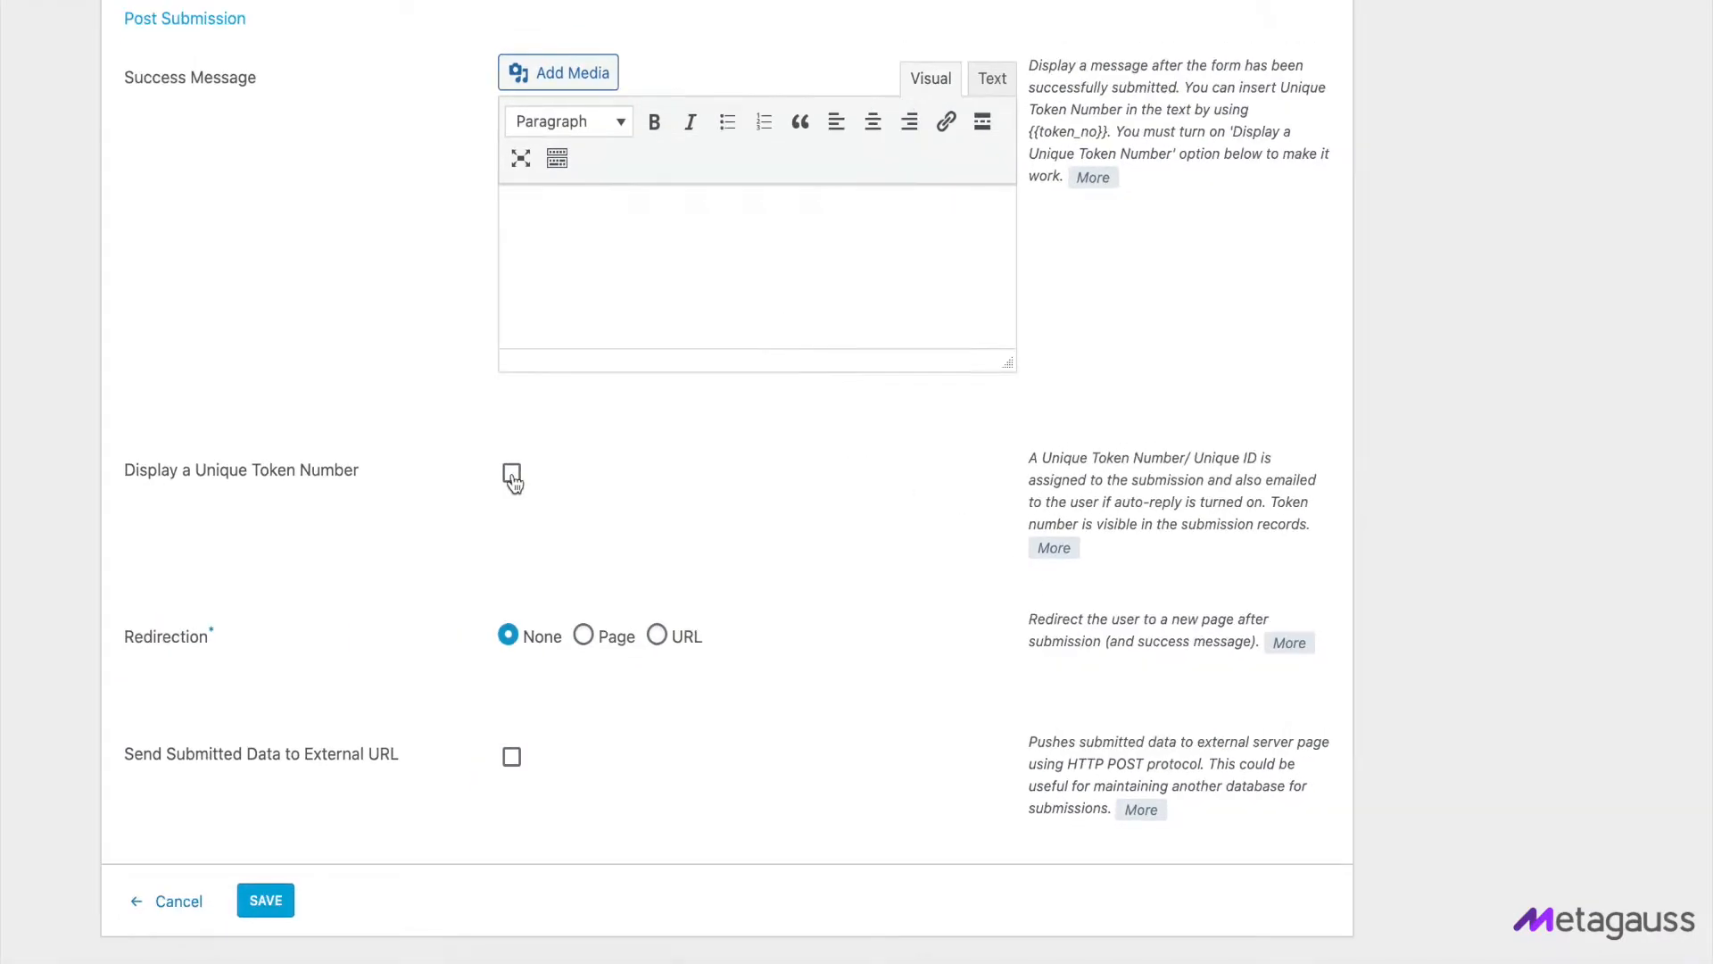
scroll(773, 507, down, 1)
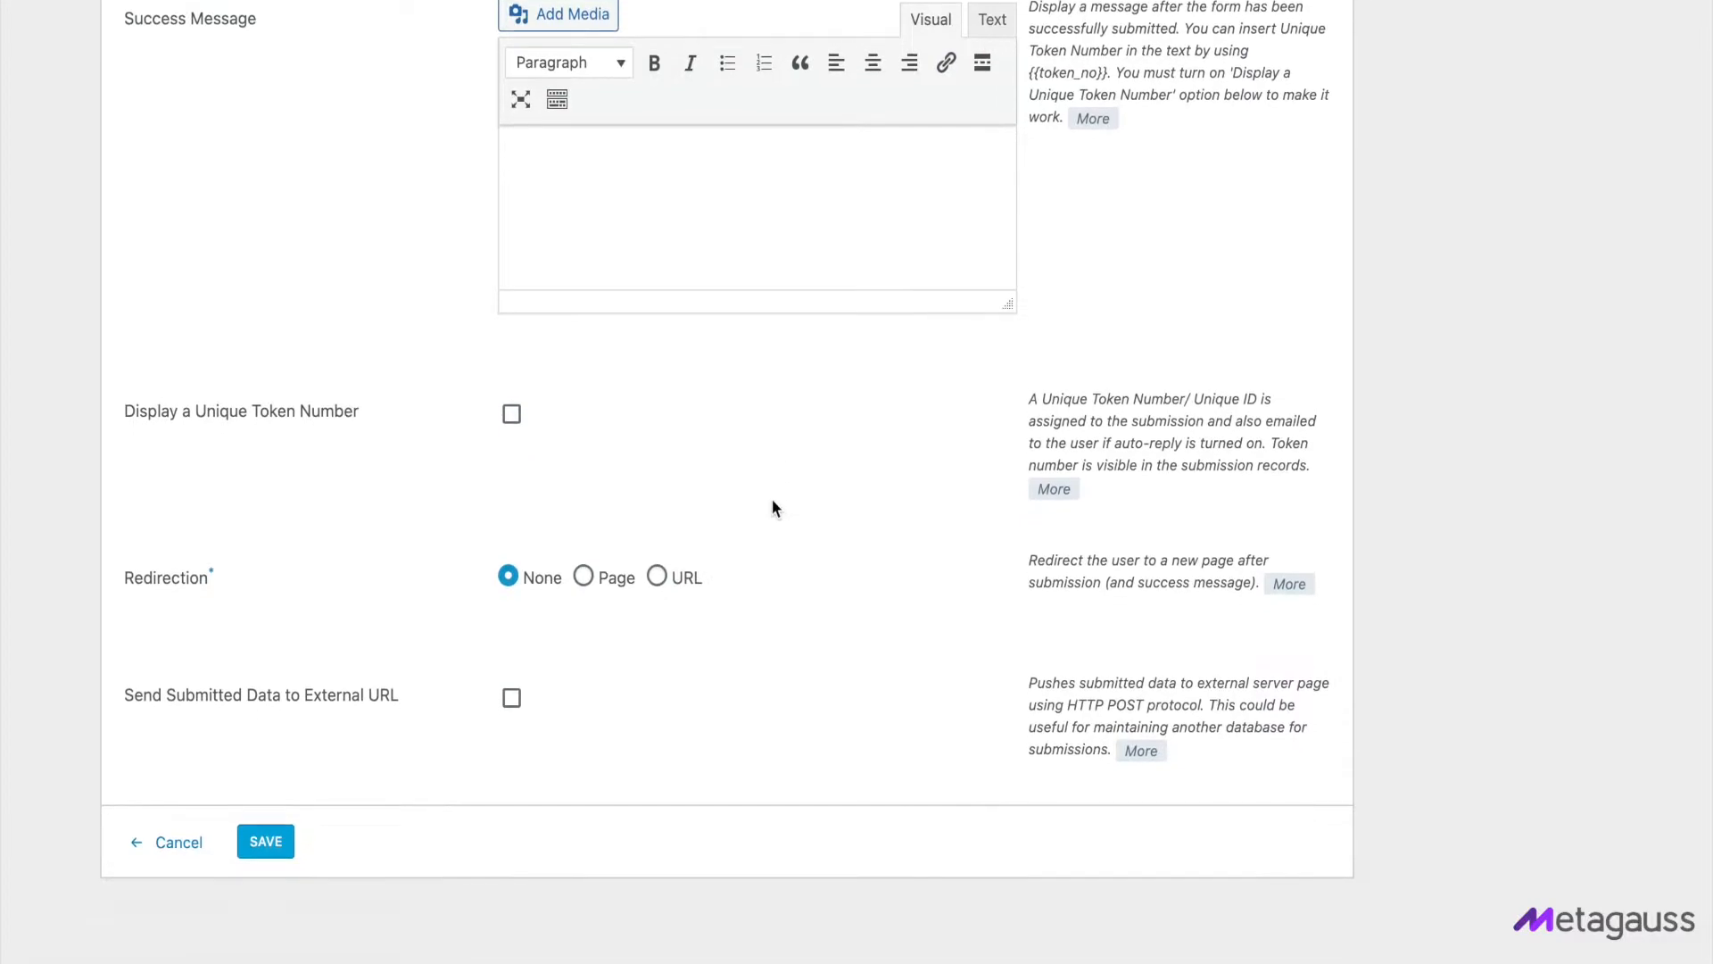
click(585, 576)
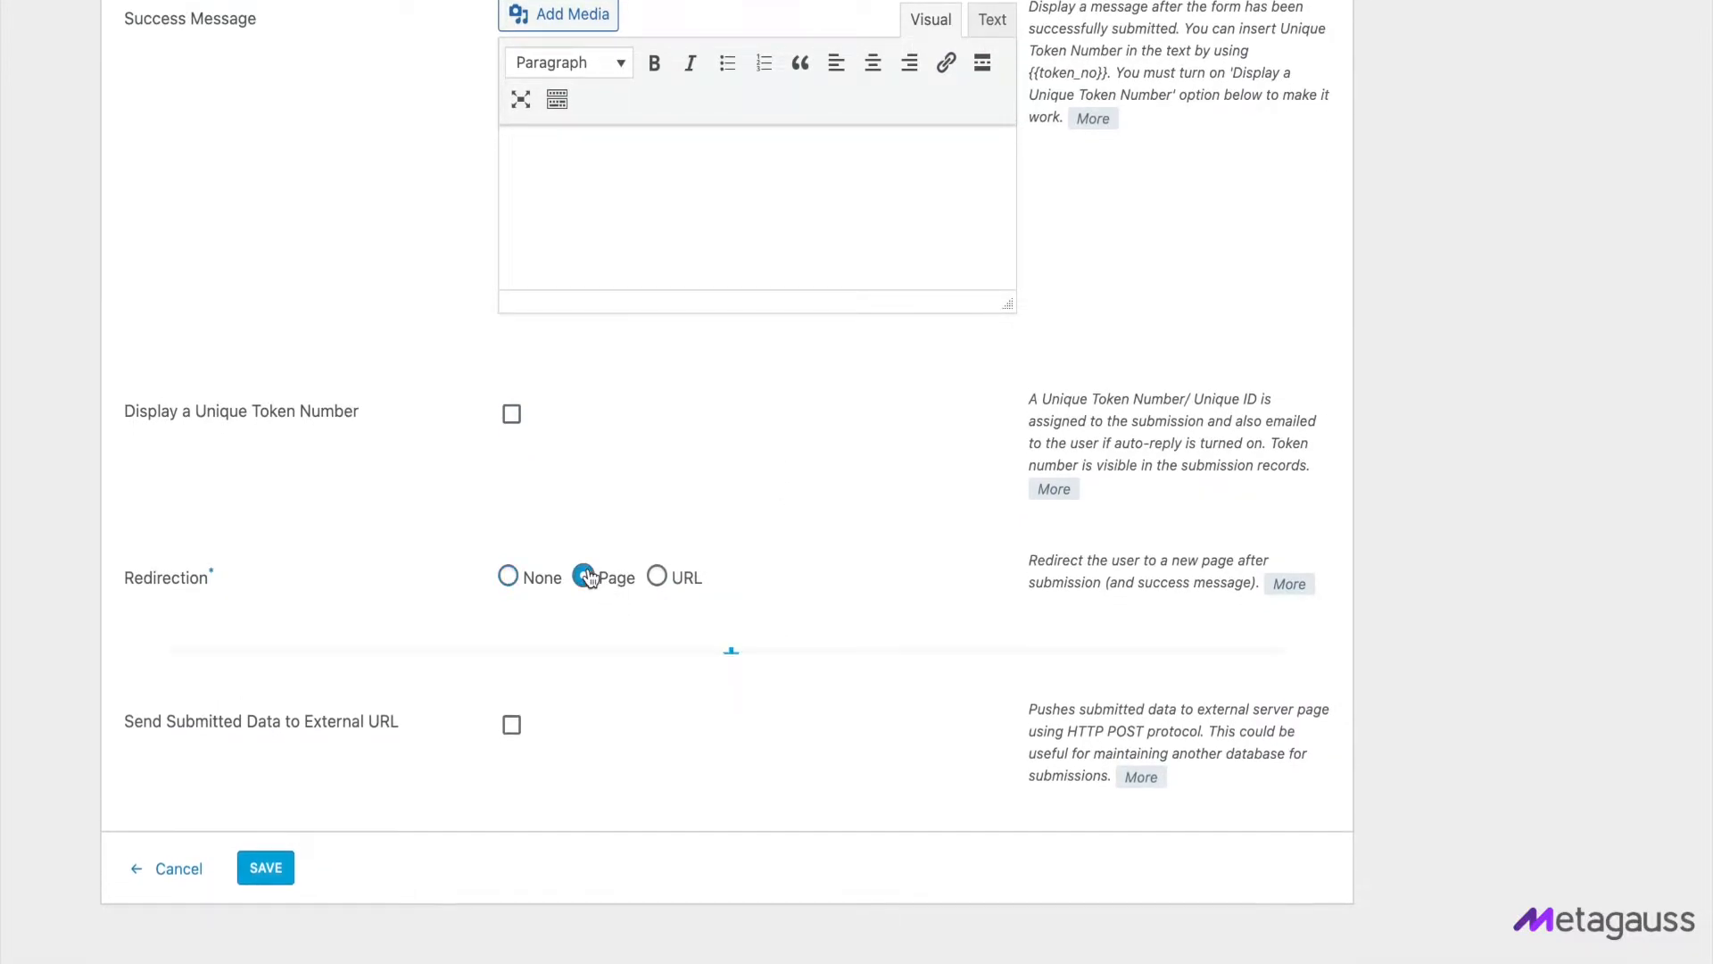
click(657, 576)
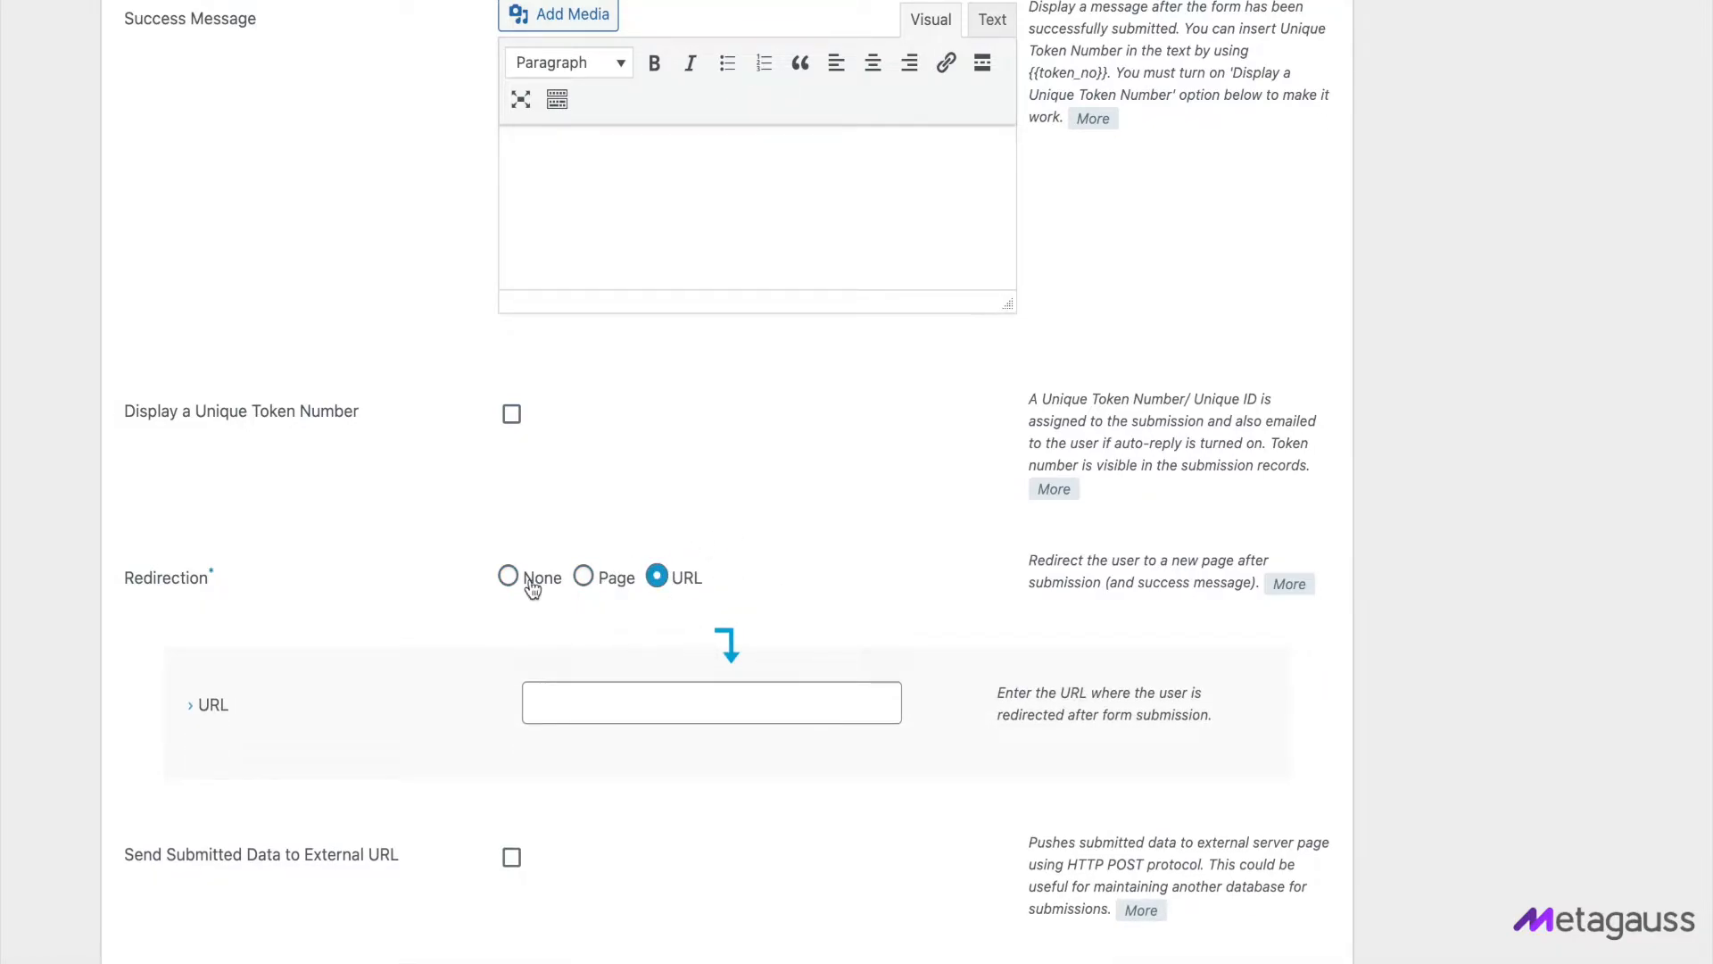
click(510, 577)
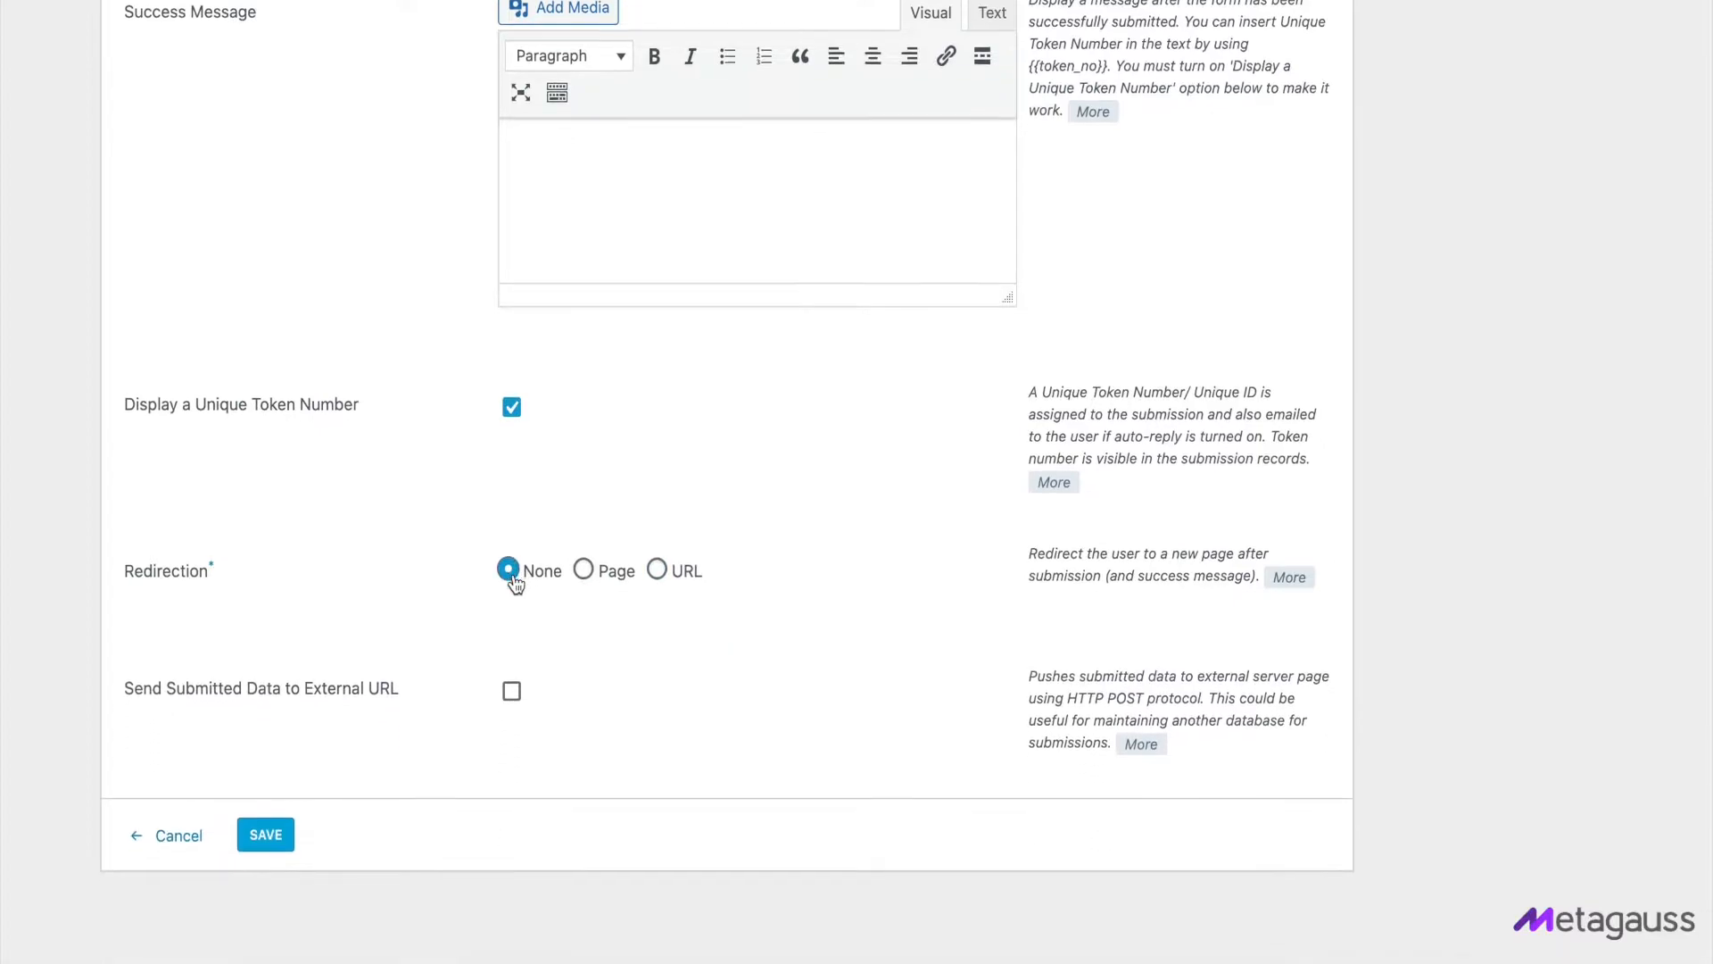
click(514, 695)
click(514, 696)
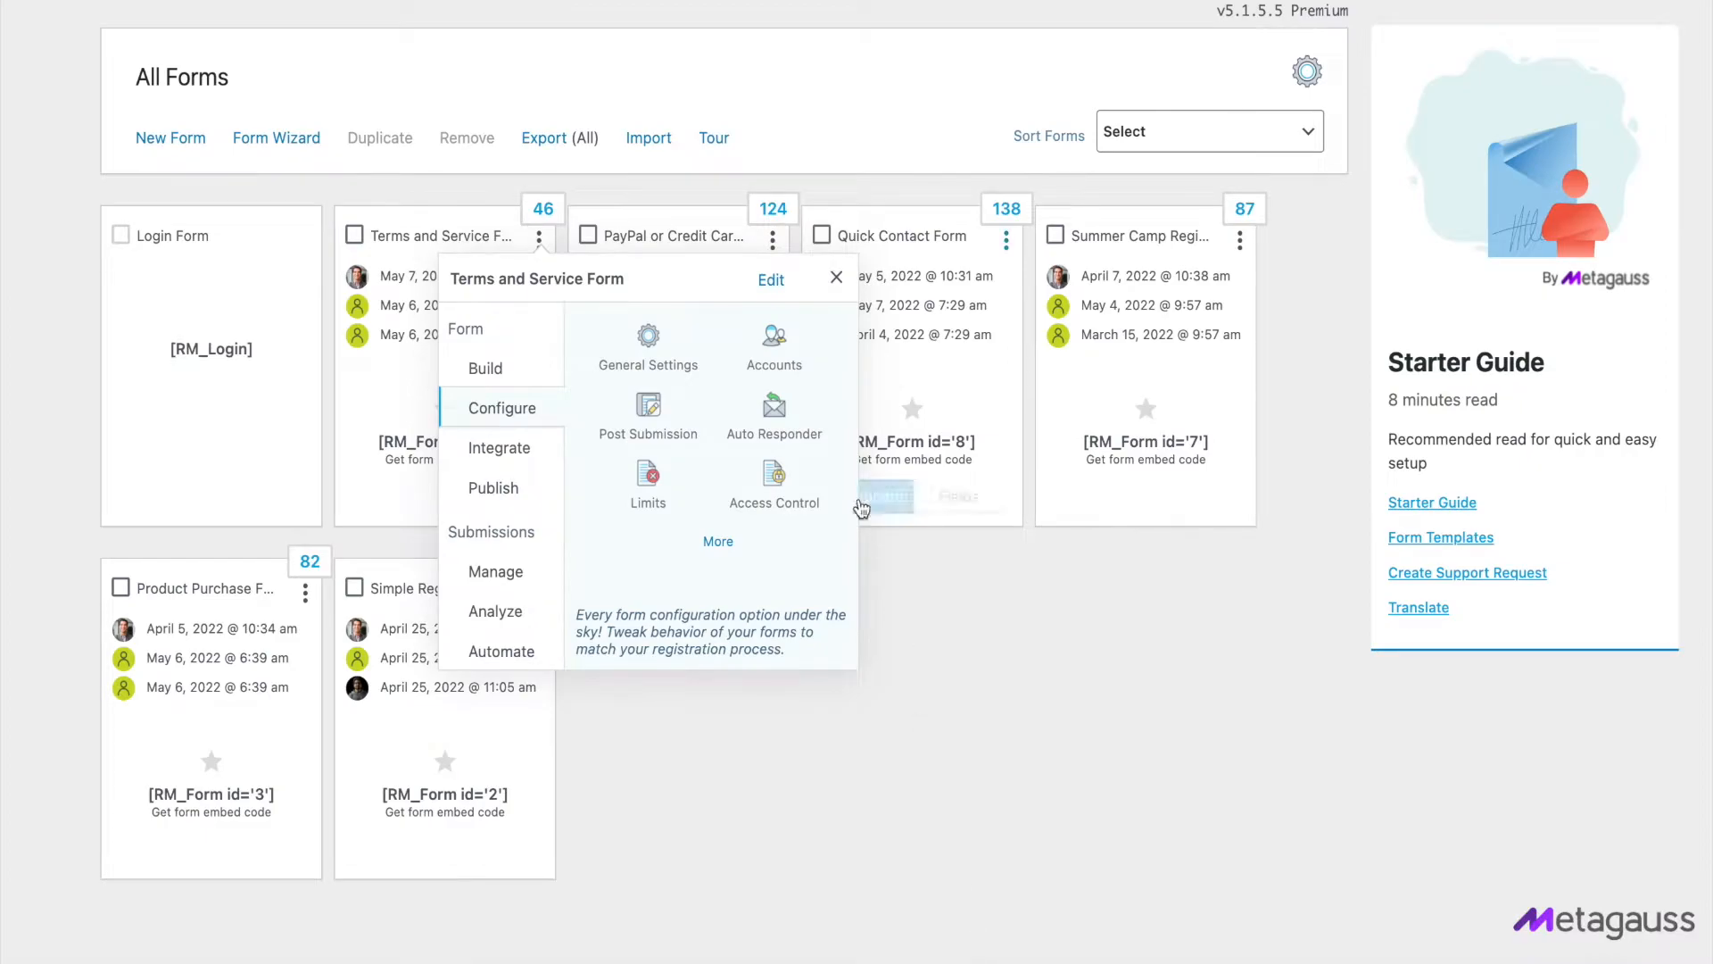
- Tick Auto-Reply the User in Auto Responder, revealing empty Subject and Body fields
click(784, 436)
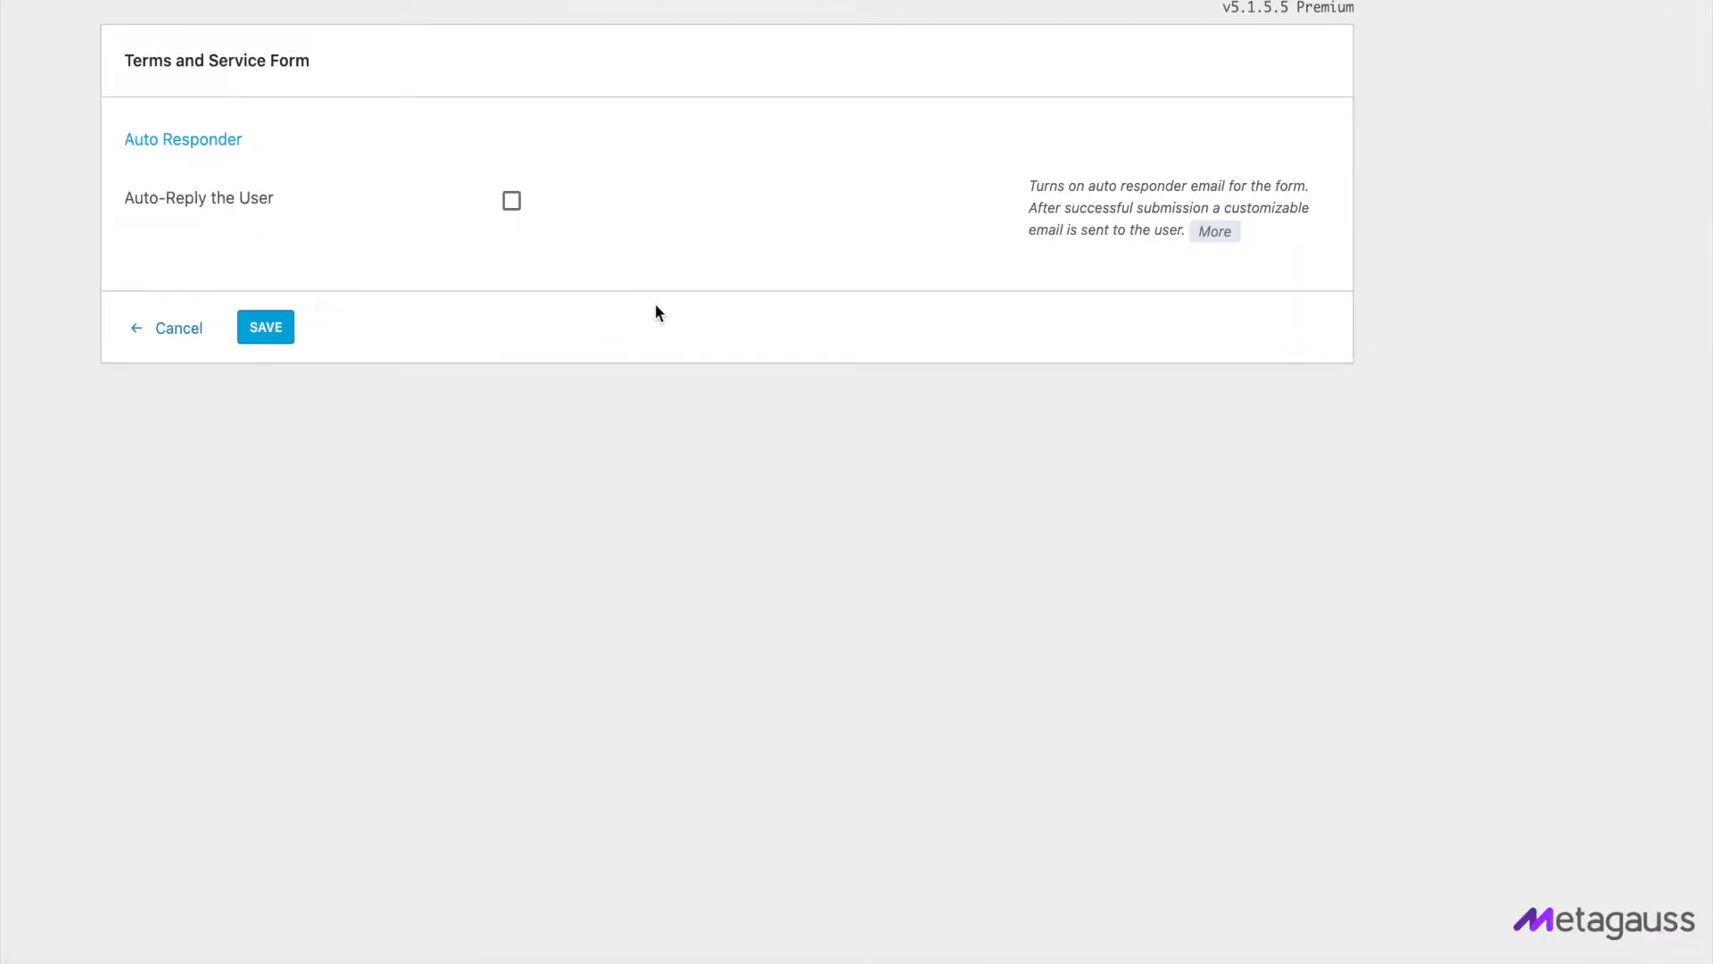
click(512, 201)
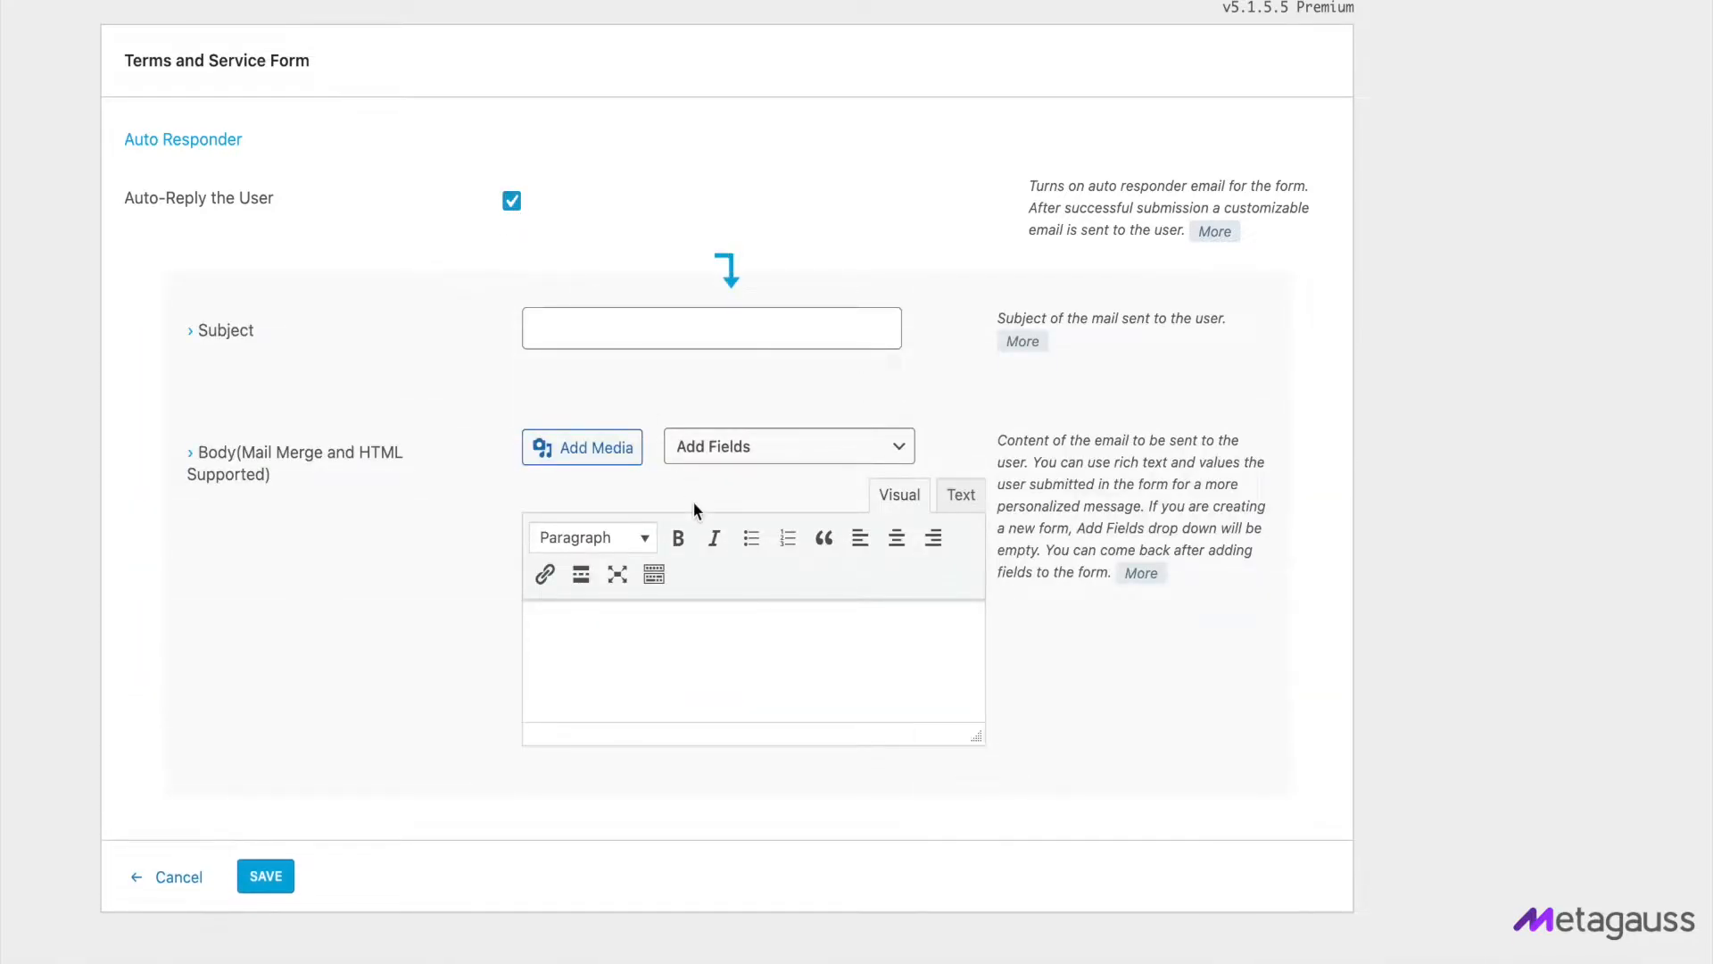
scroll(693, 507, down, 1)
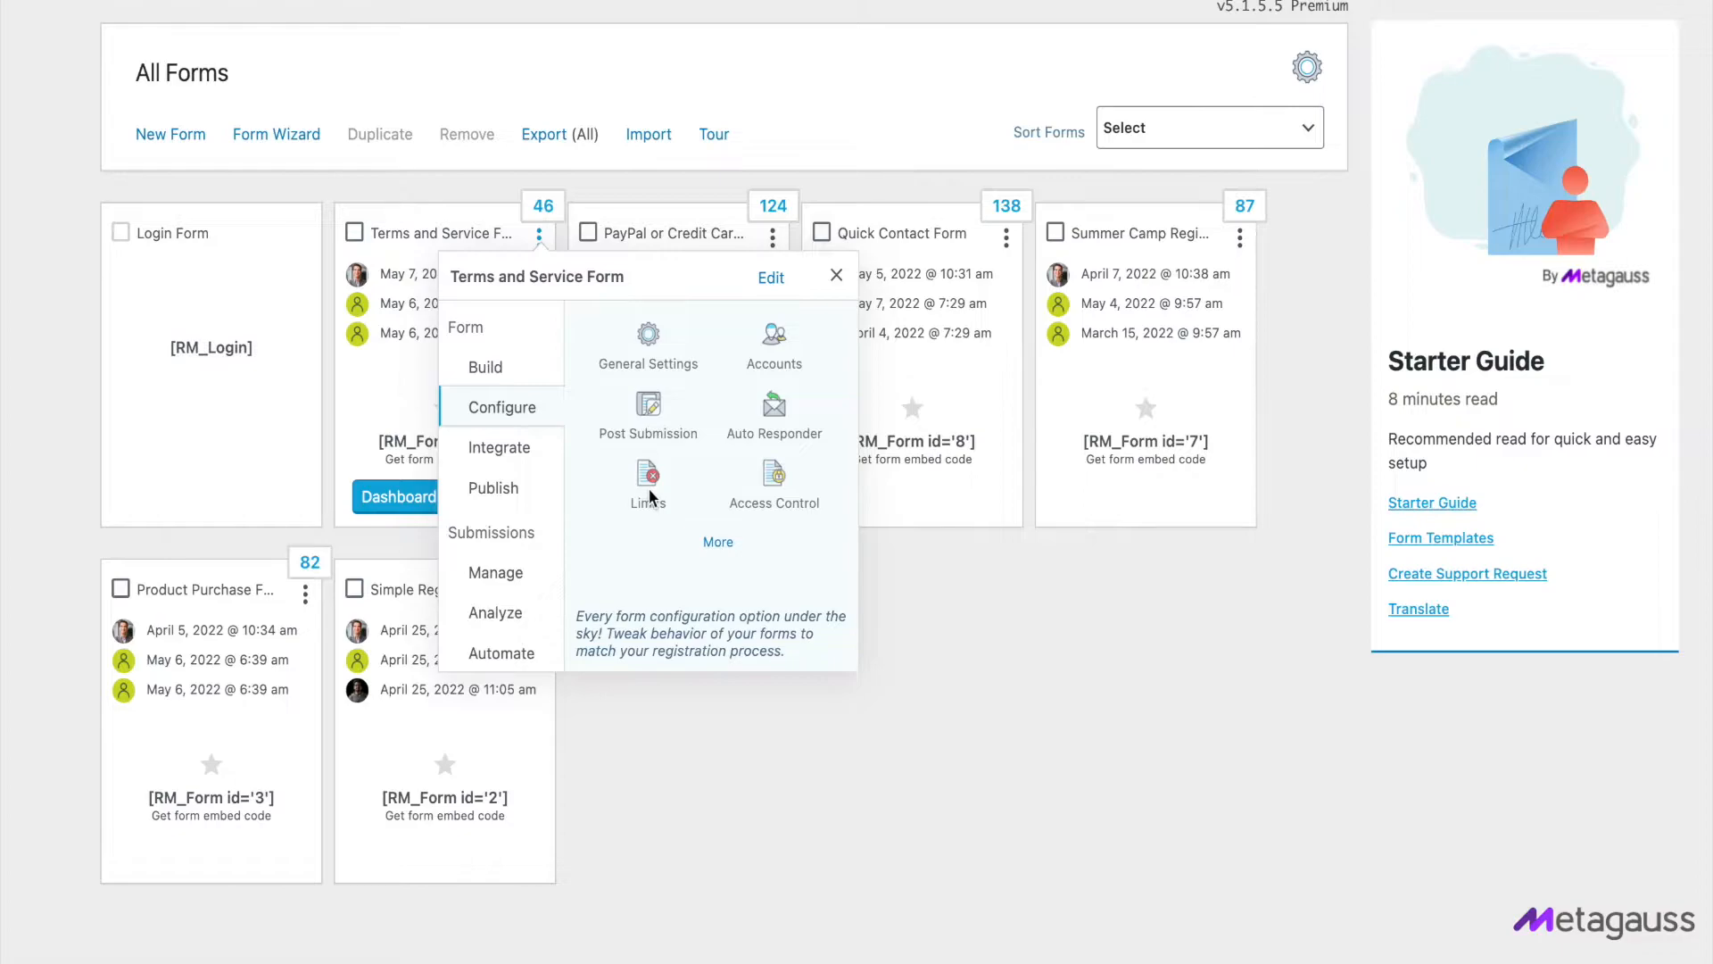
- In Limits, tick Limit Submissions and switch from By Submissions to By Custom Status
click(648, 489)
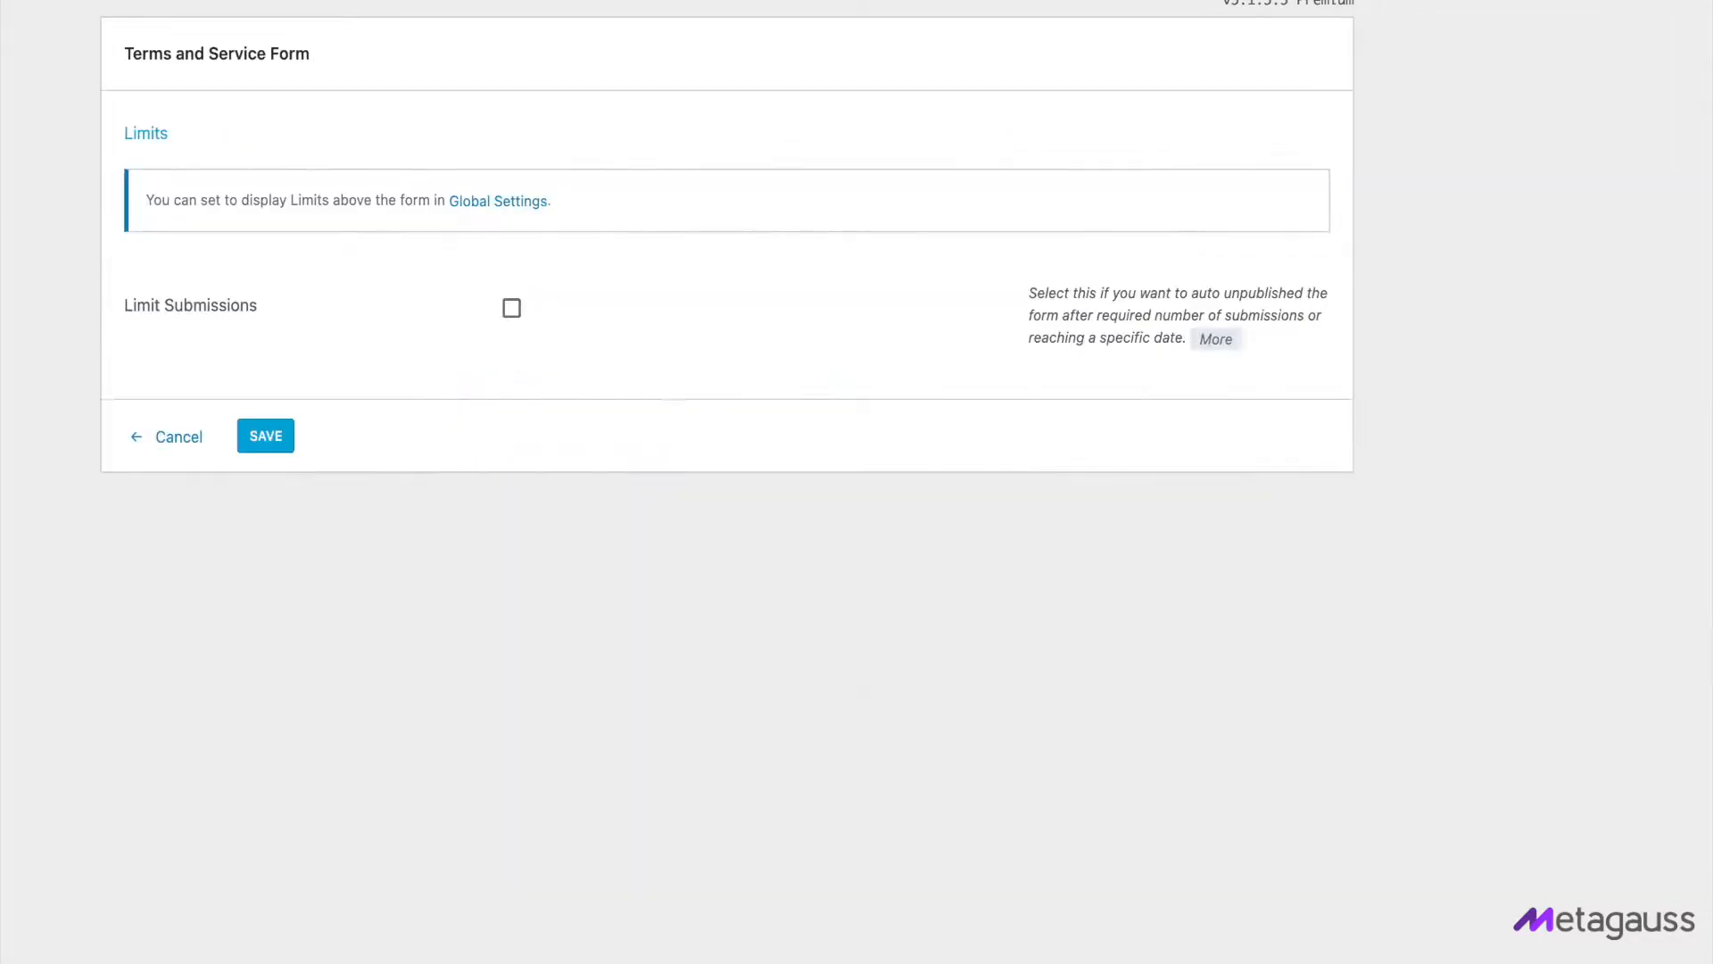
click(513, 308)
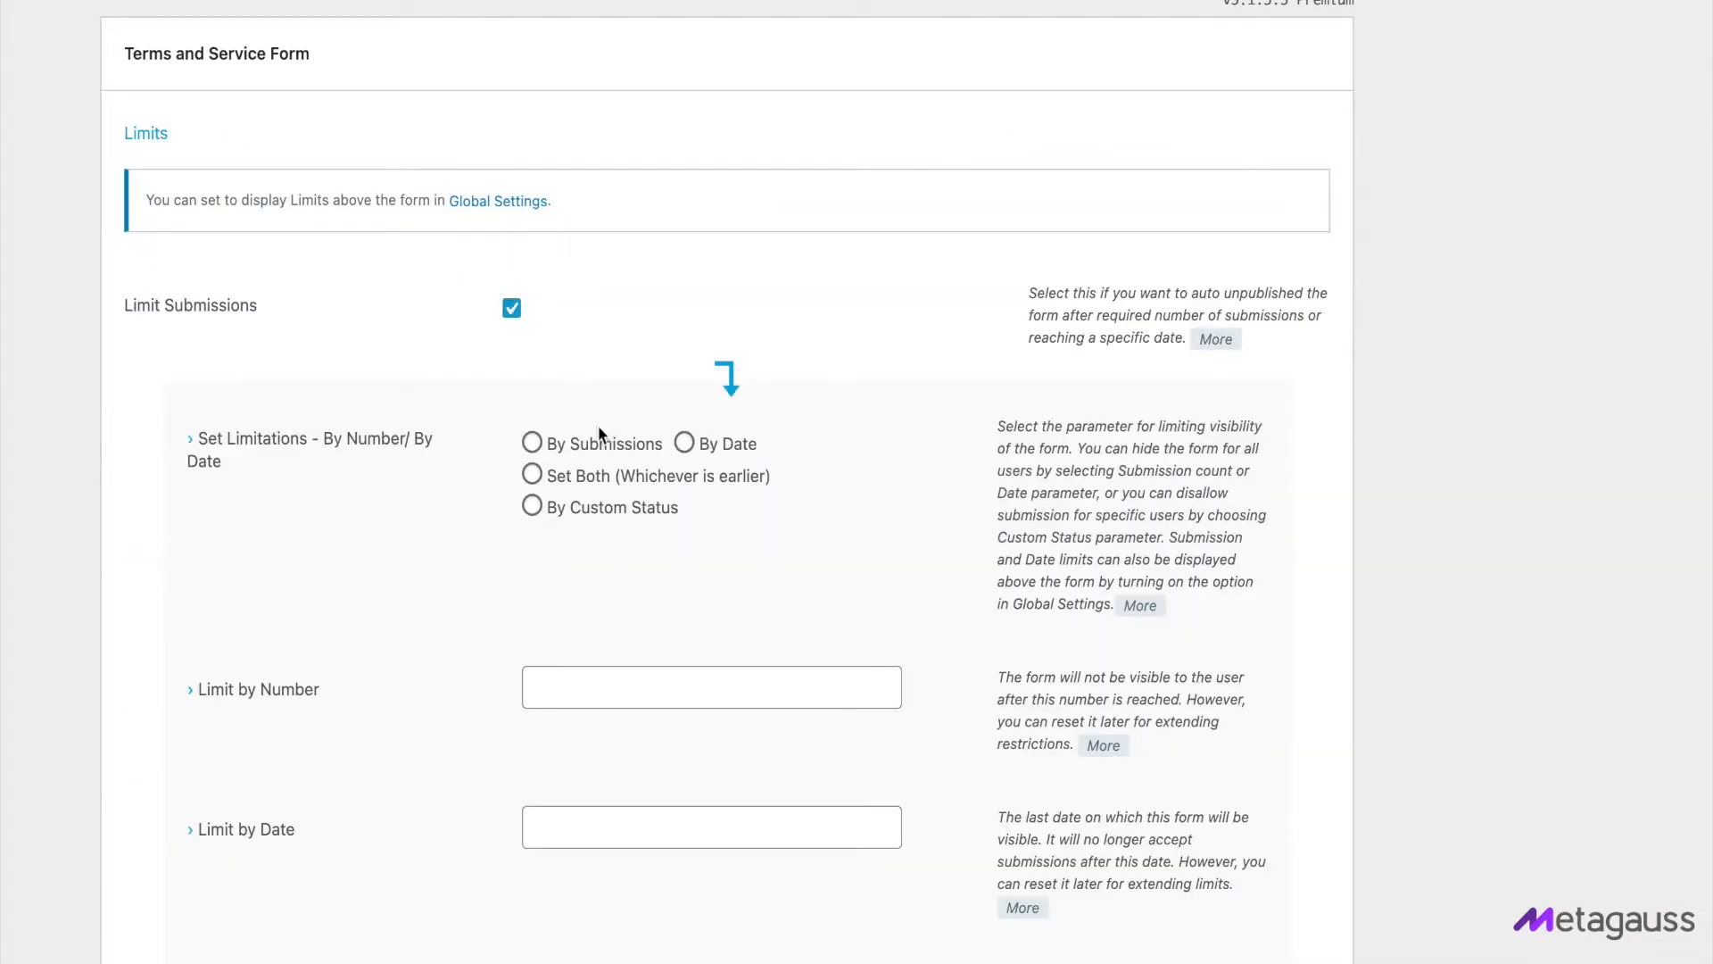
scroll(619, 489, down, 2)
click(532, 370)
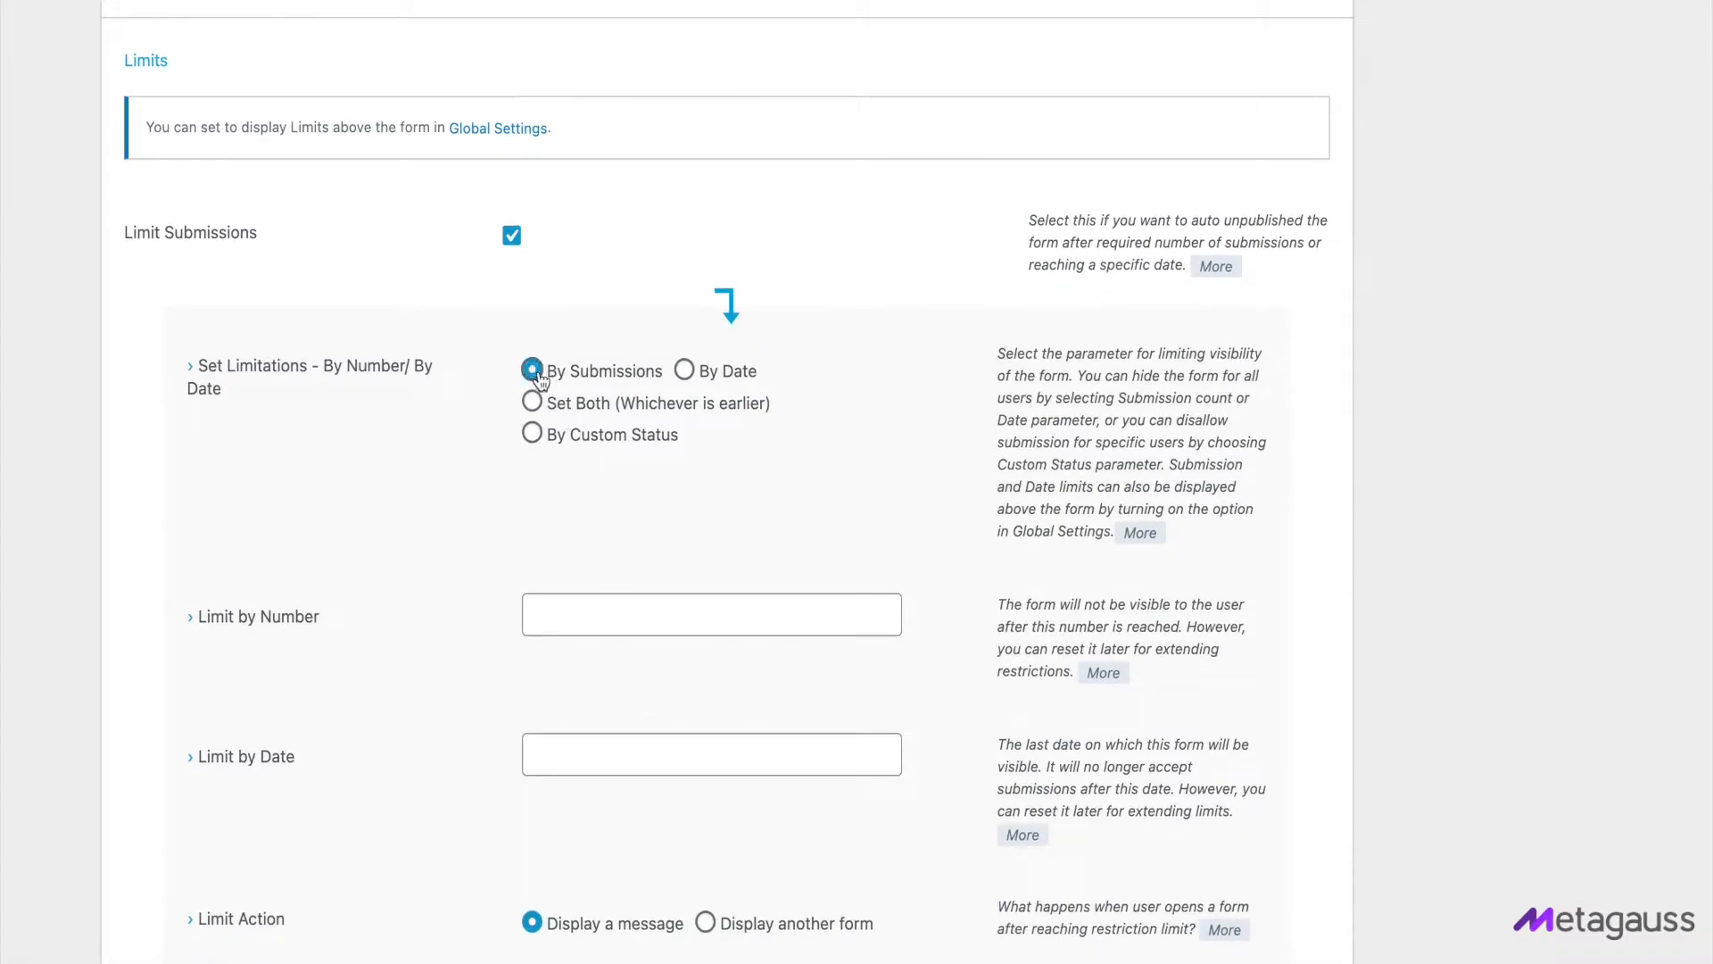
click(532, 434)
scroll(723, 531, down, 3)
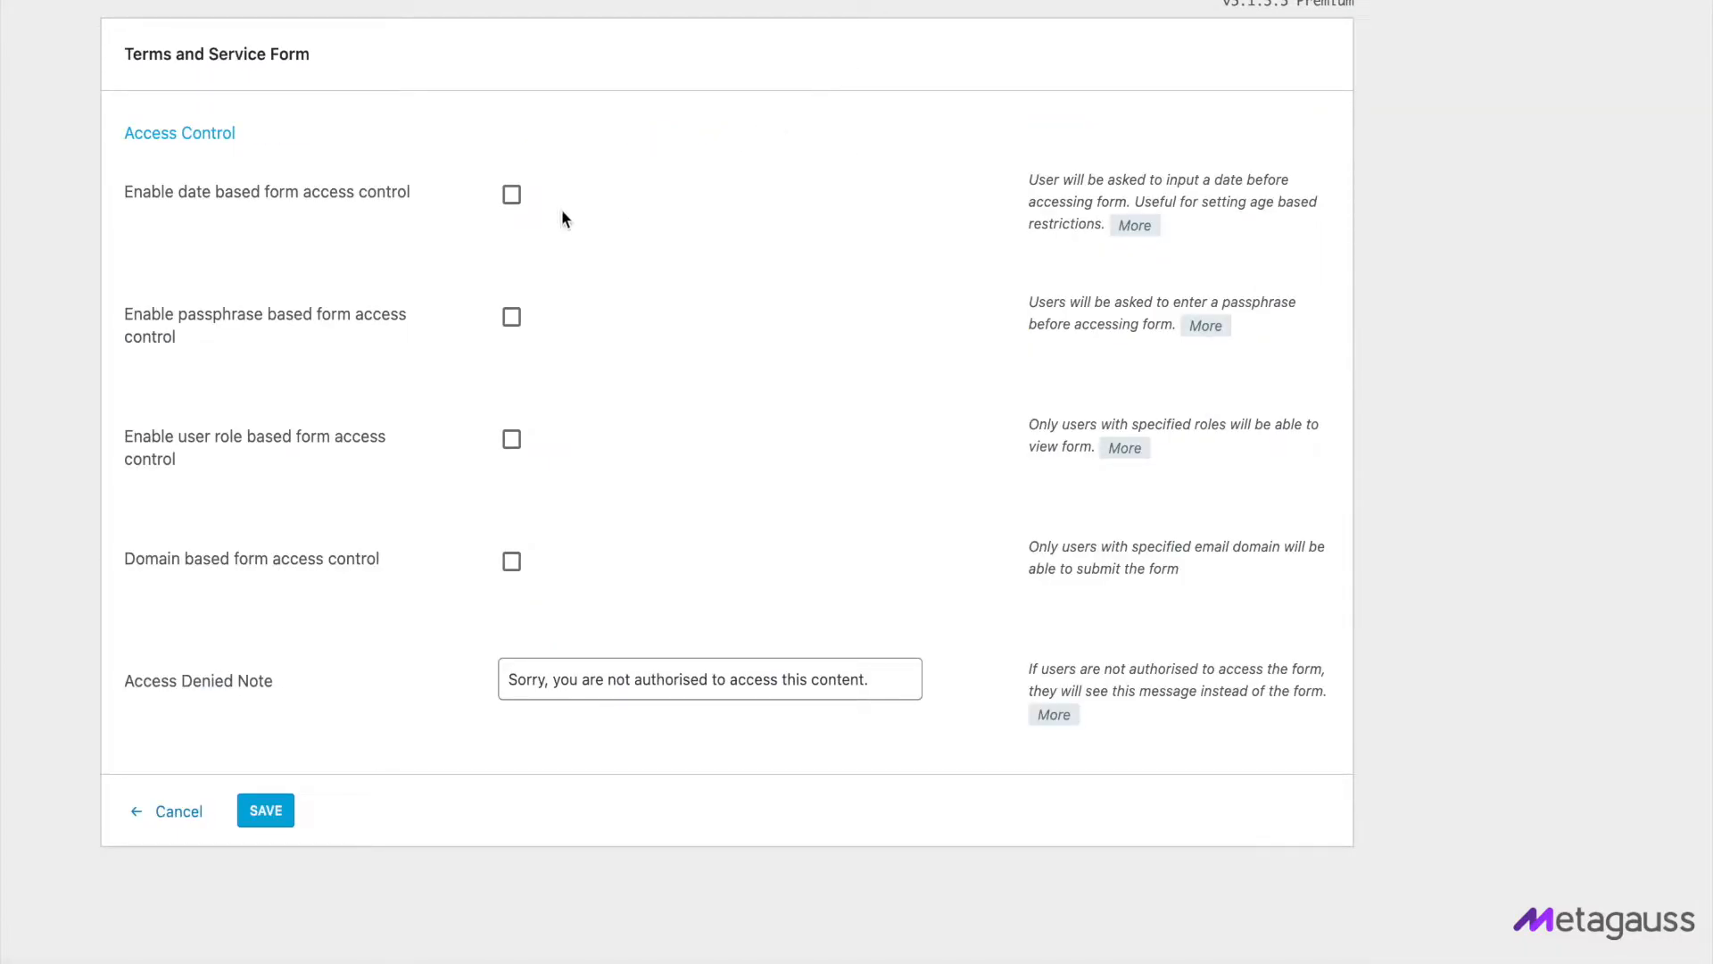
- Toggle date-based access on and off, then try passphrase access with '123' and disable it
click(514, 202)
scroll(632, 451, down, 1)
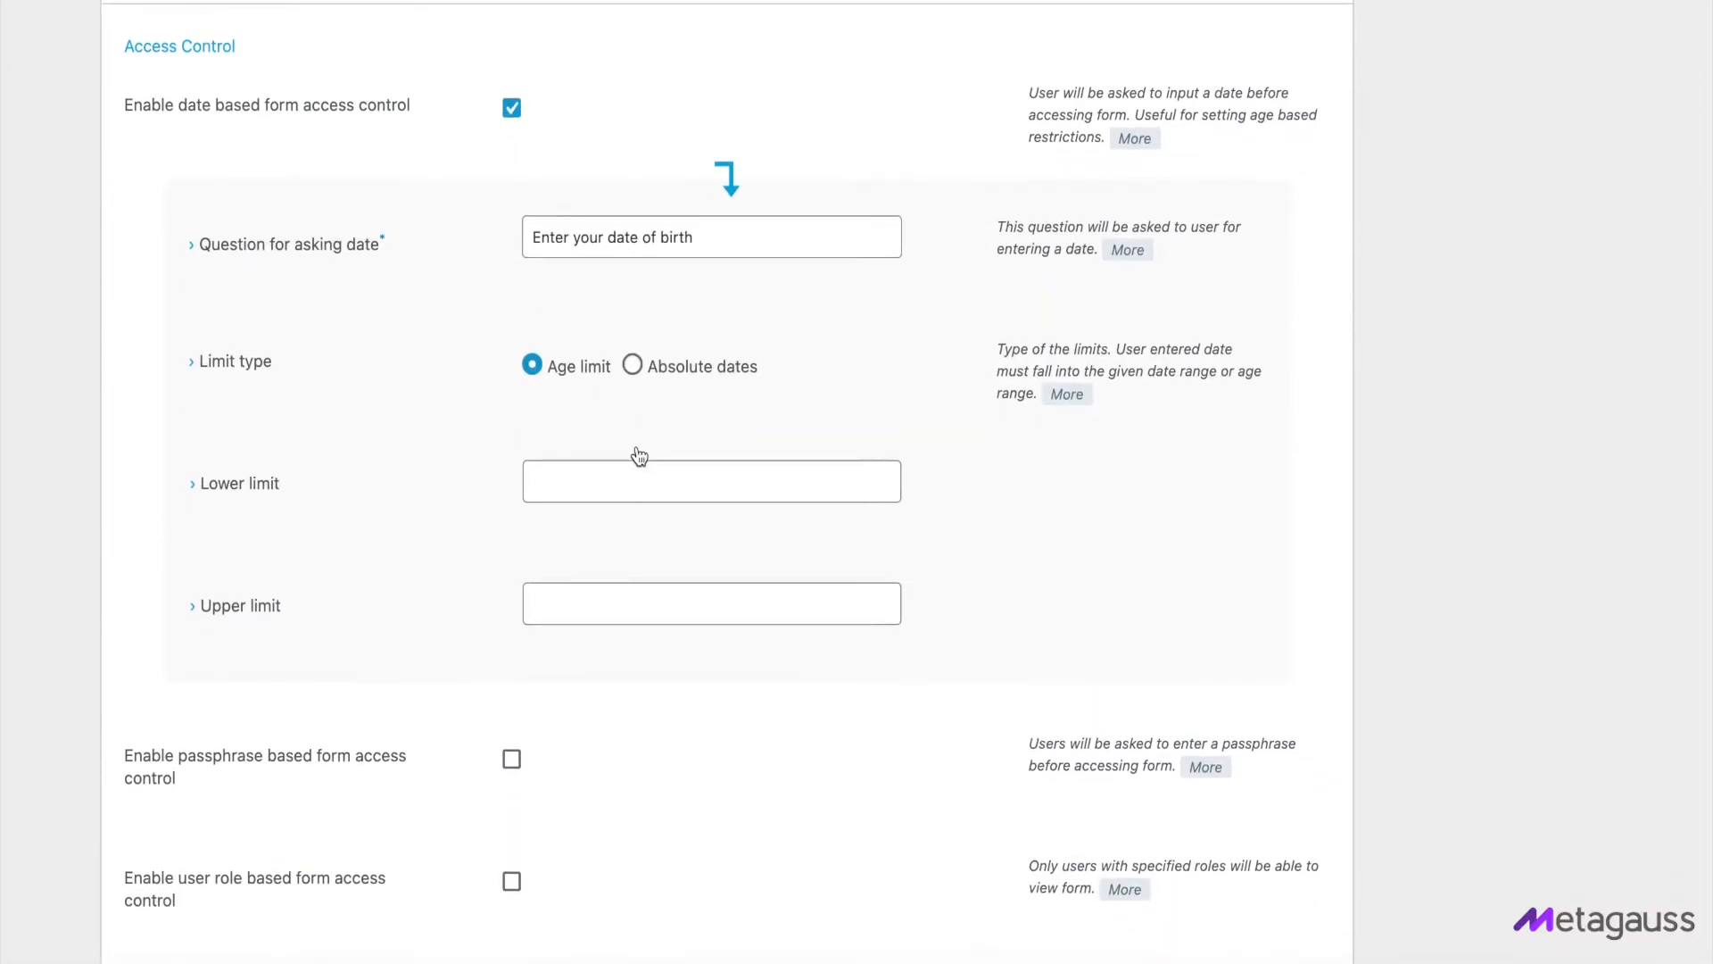
click(511, 109)
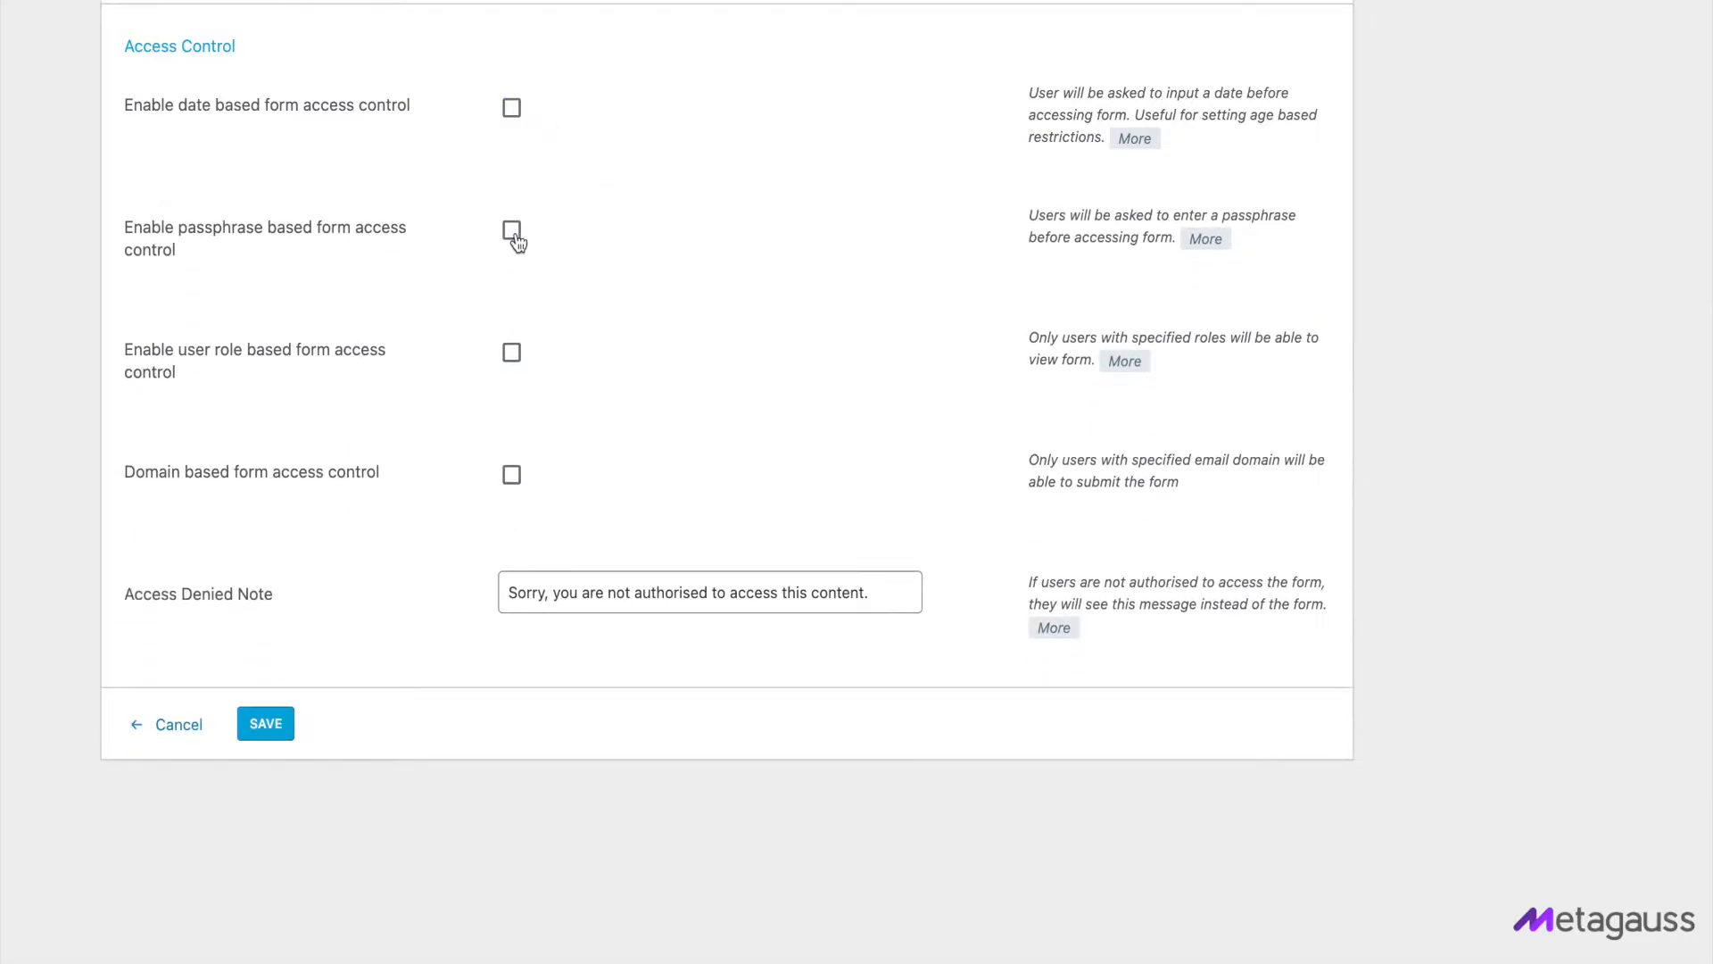
click(513, 233)
click(607, 485)
text(1234)
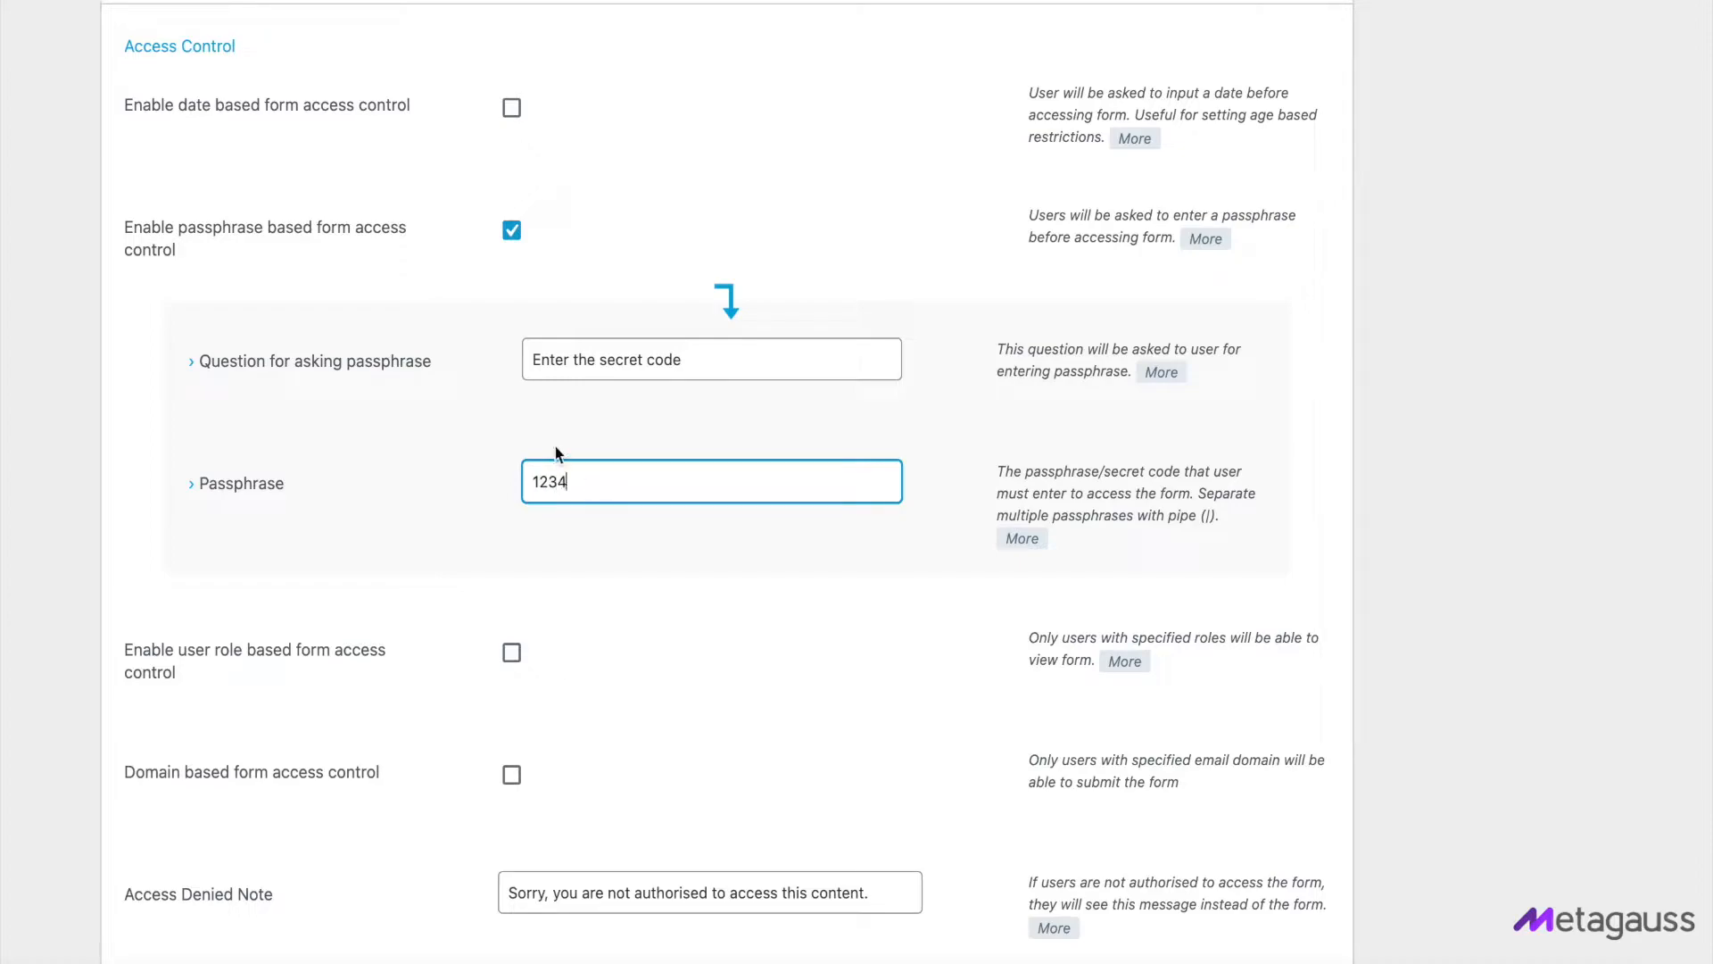
click(512, 231)
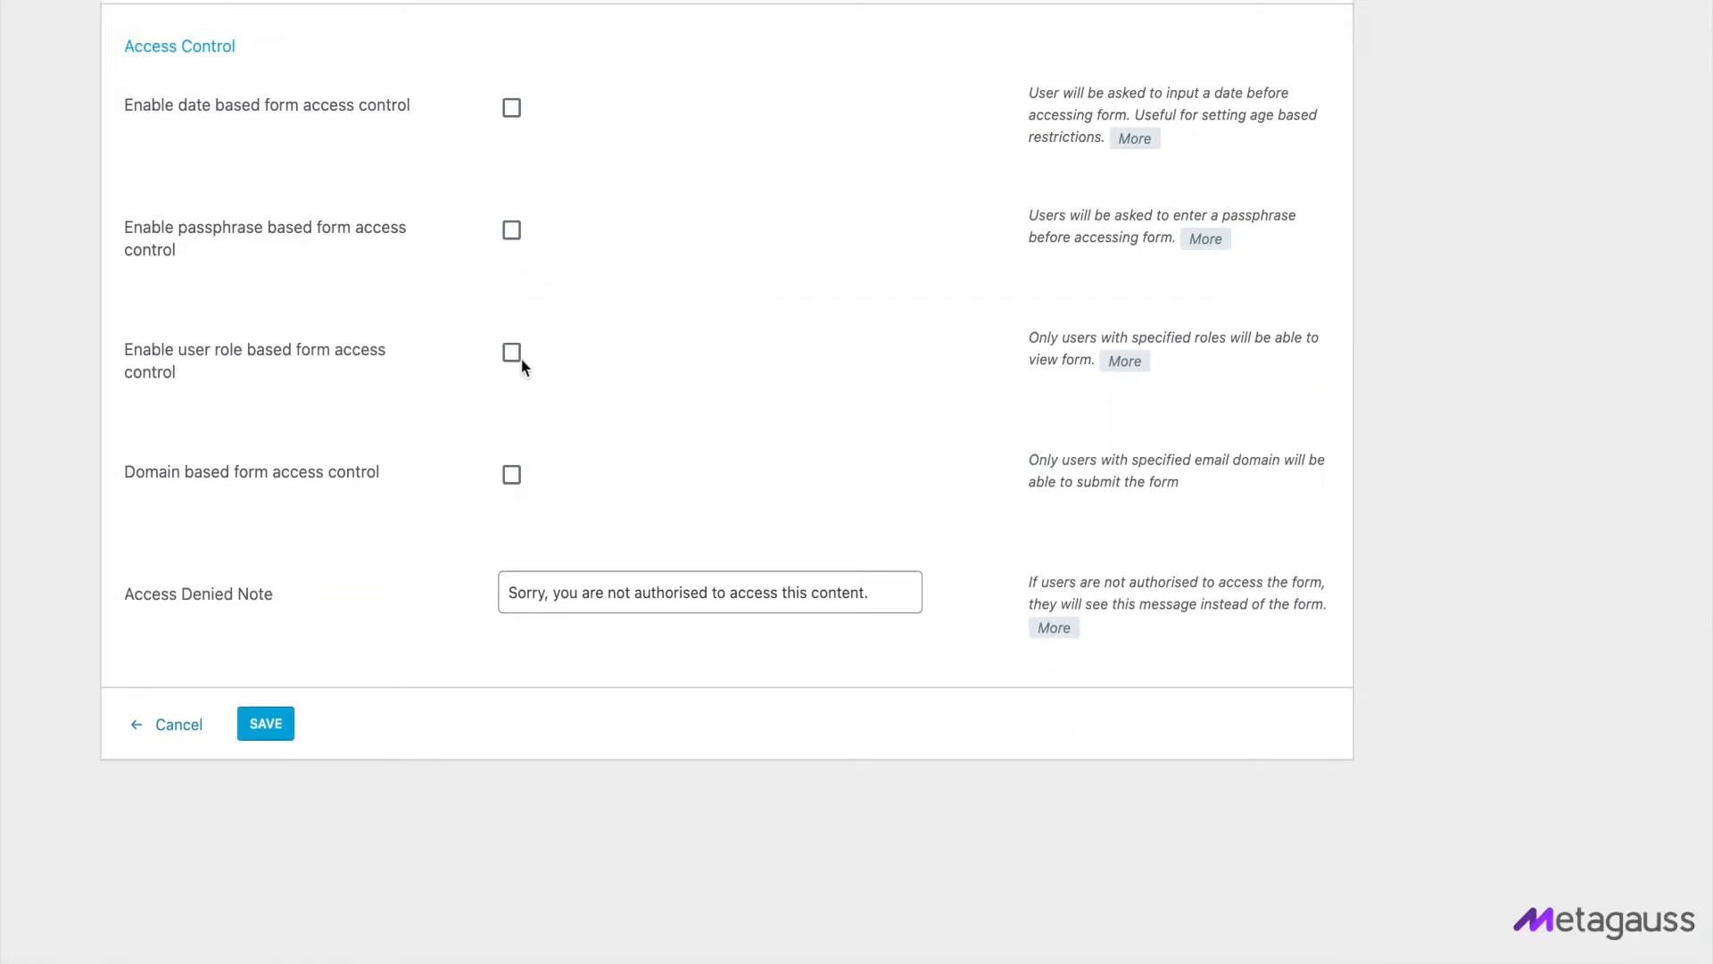
- Try role access (Shop manager, Owner) and domain access ('@'), leave both off, edit the denied note
click(512, 356)
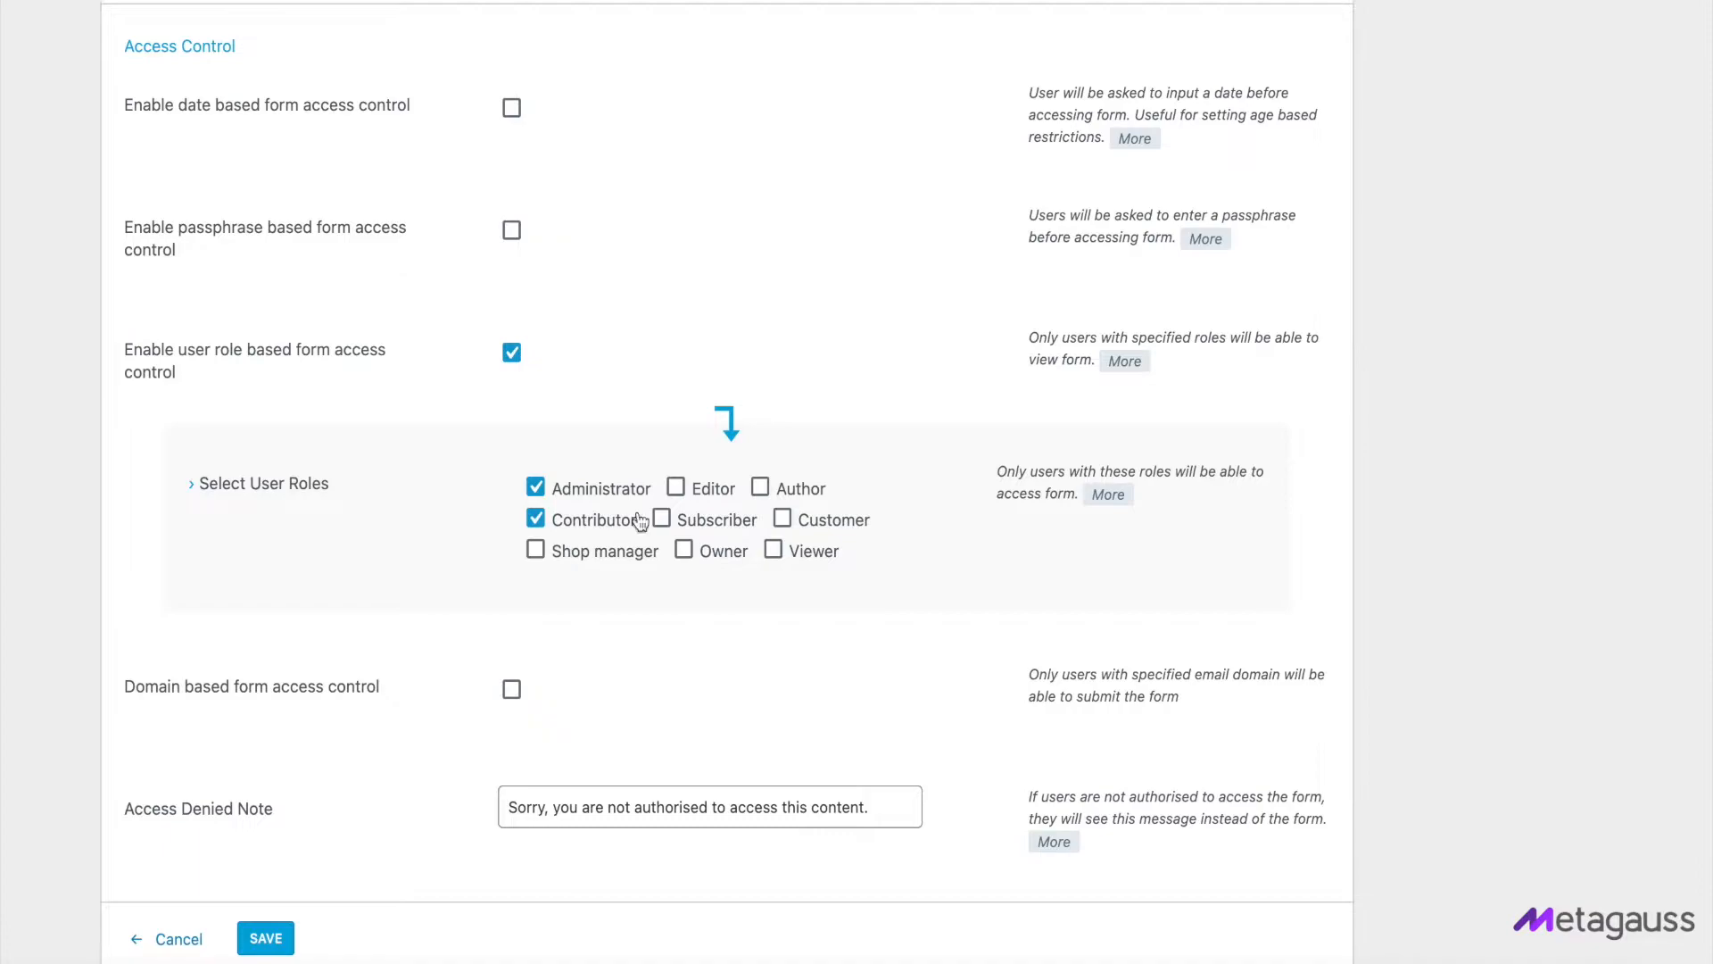
click(608, 561)
click(685, 553)
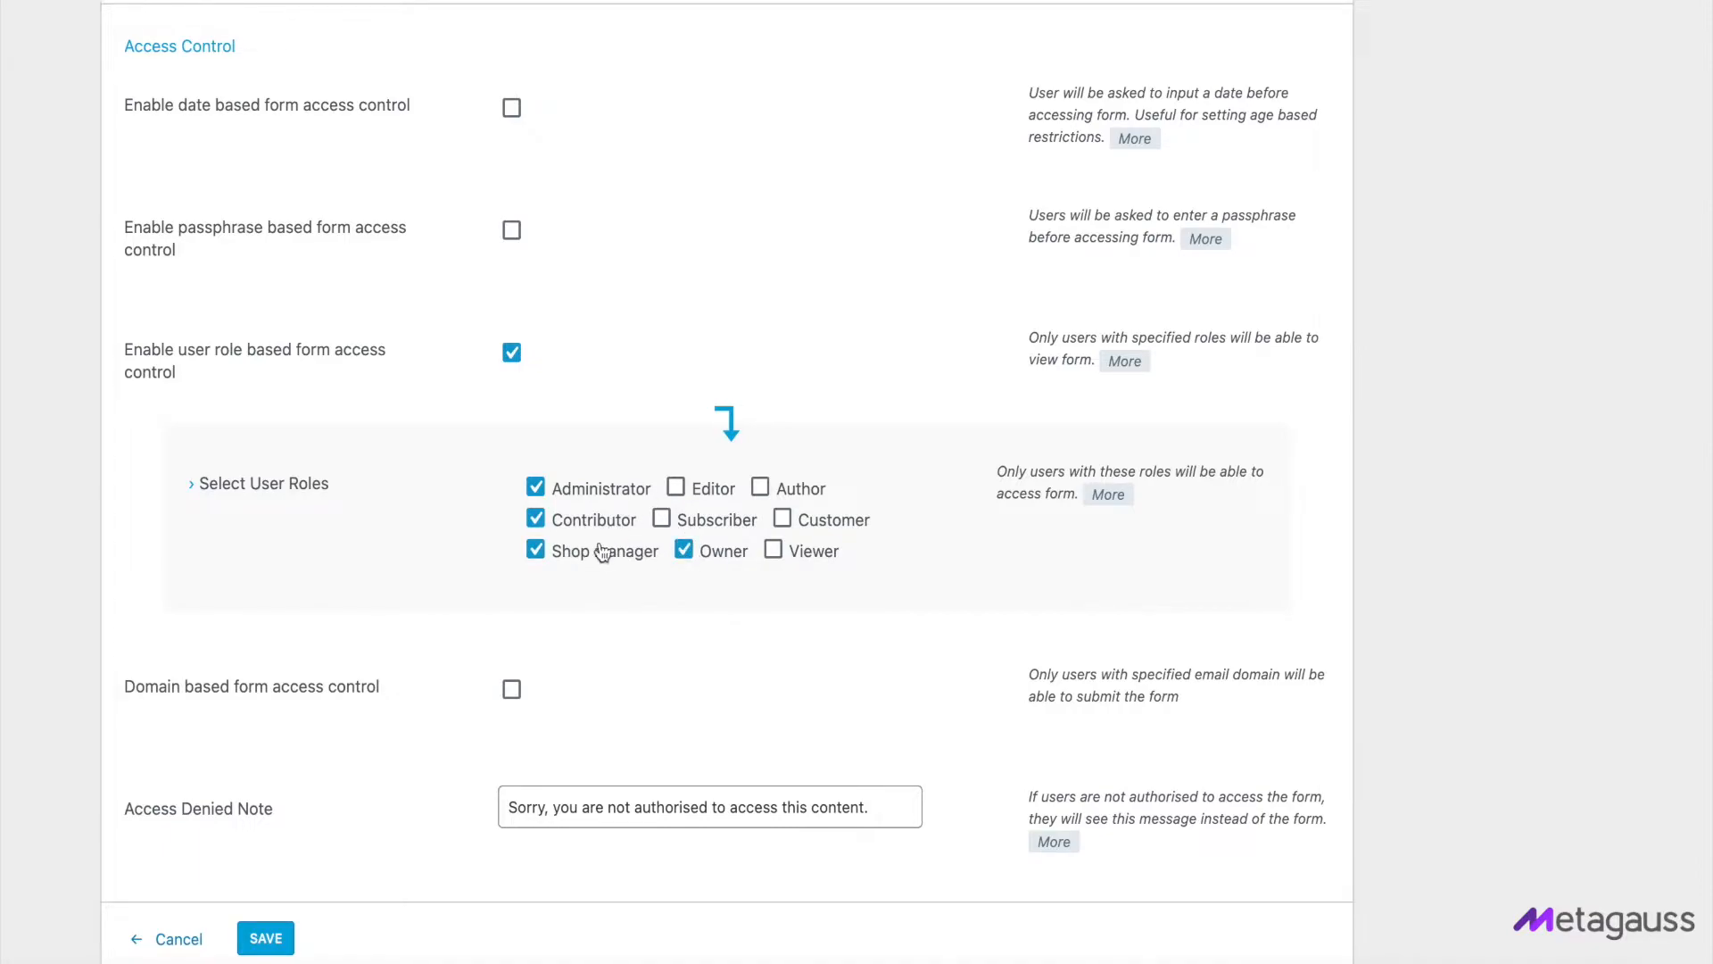
click(512, 357)
scroll(521, 428, down, 1)
click(514, 428)
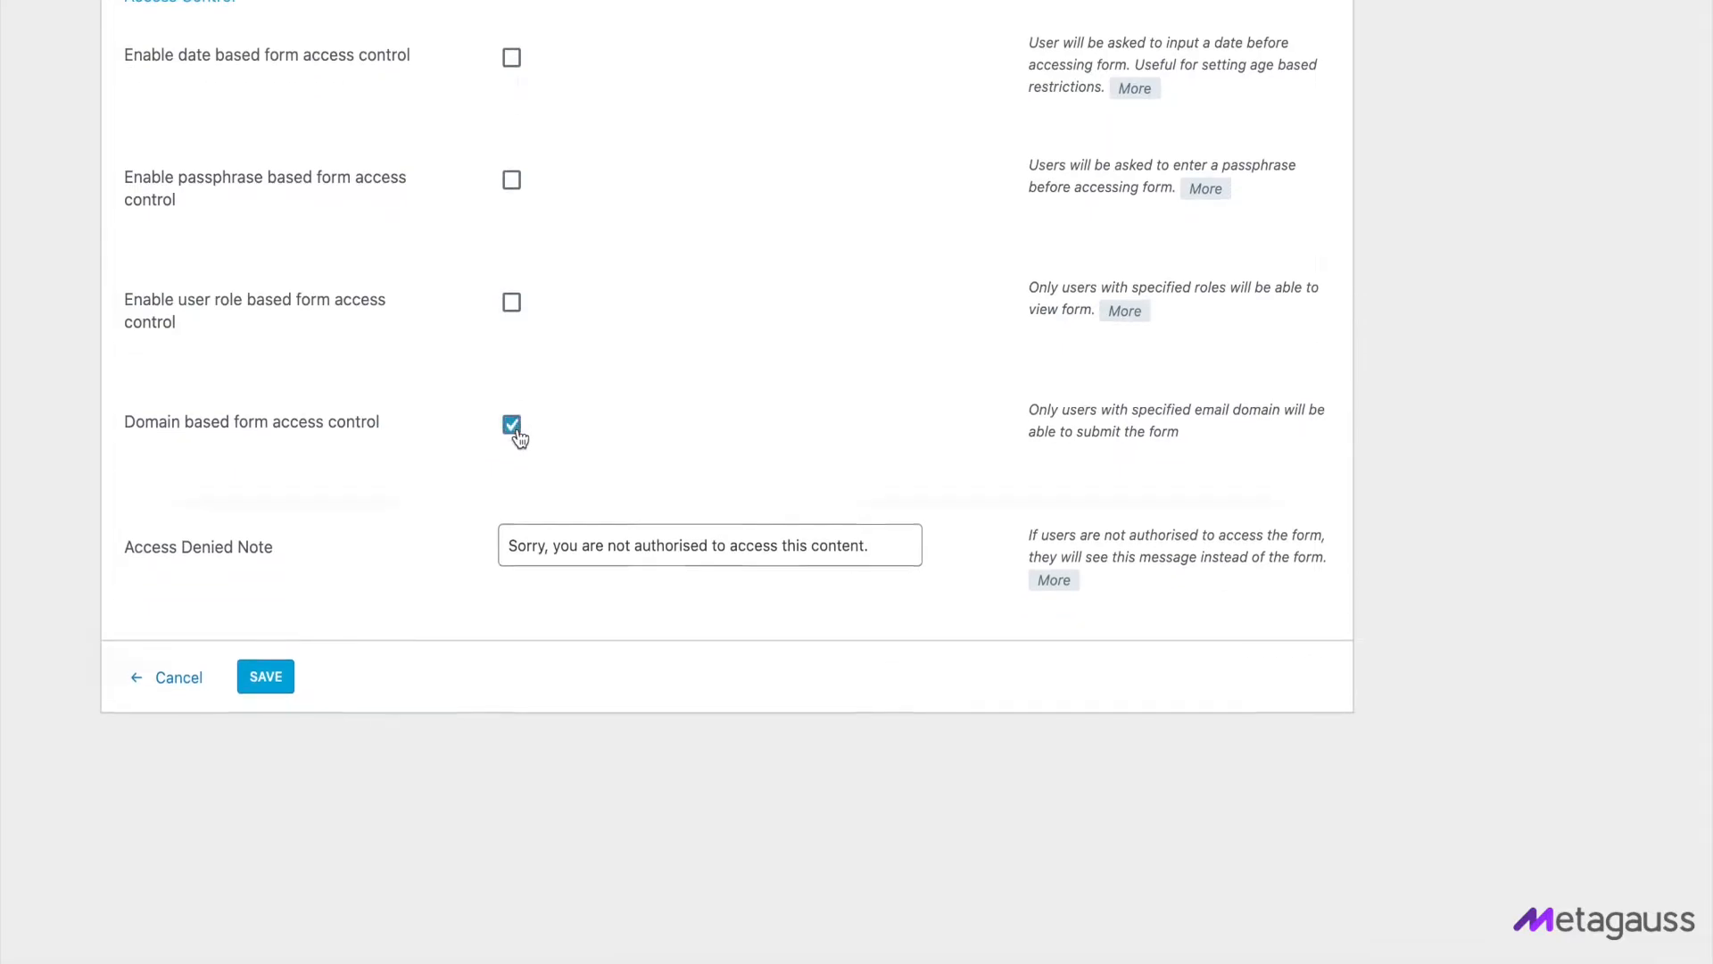
click(563, 536)
text(@x)
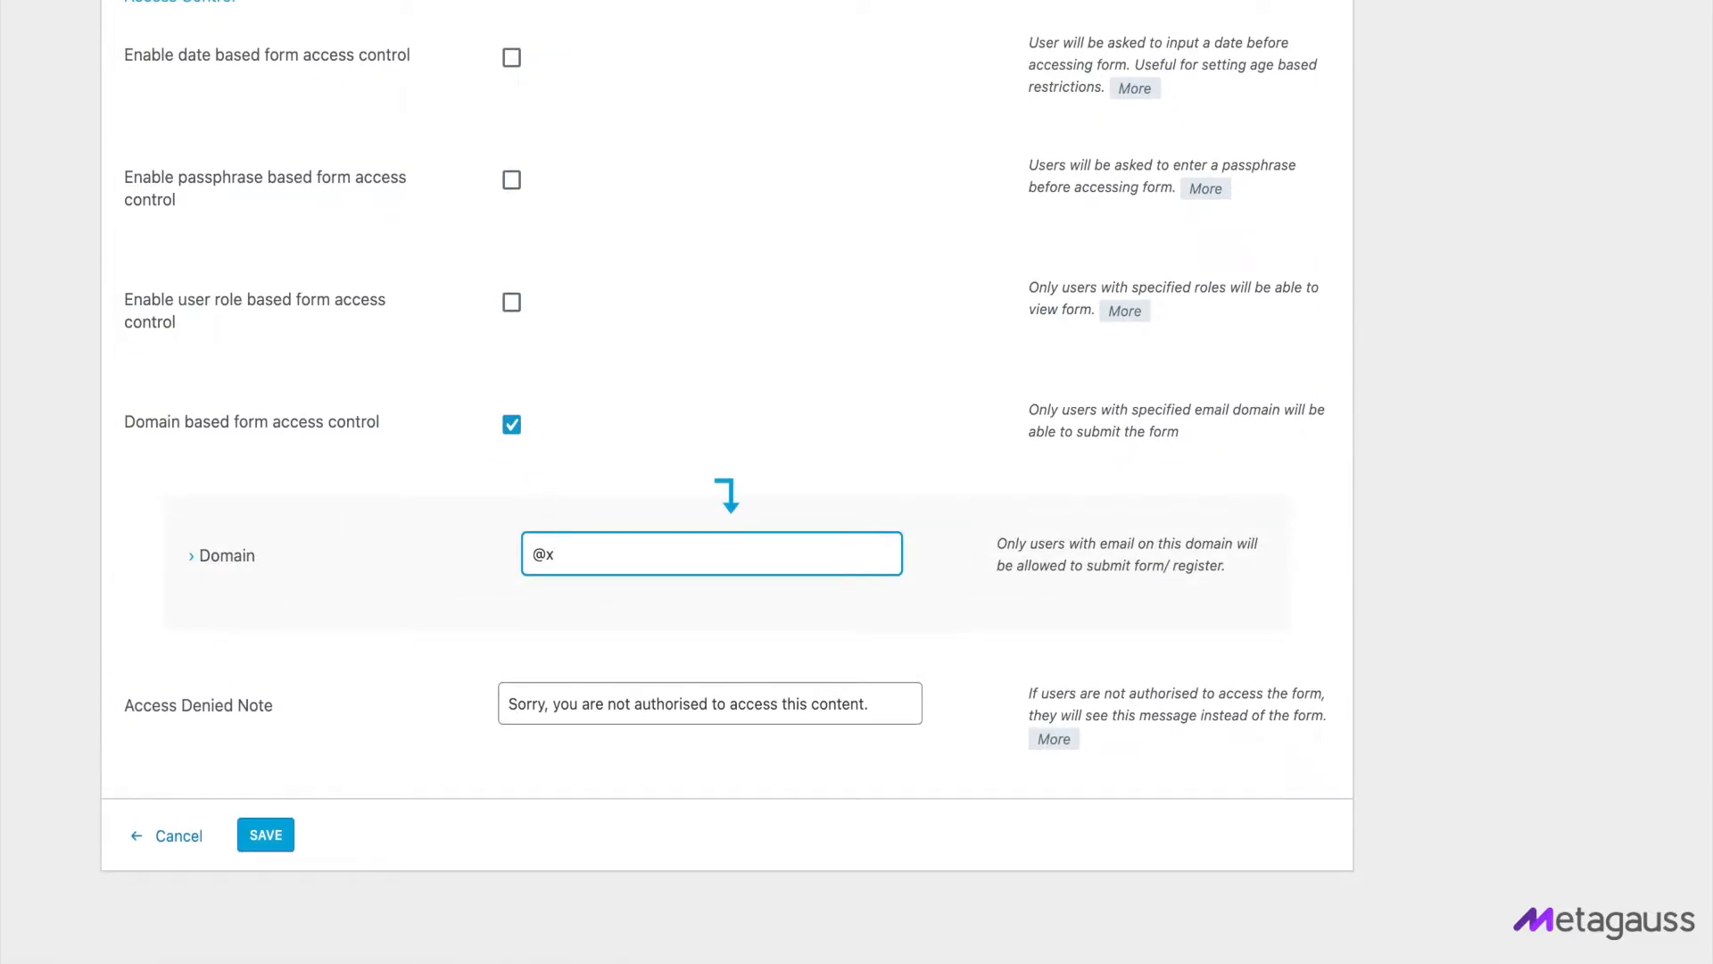
click(512, 425)
click(546, 528)
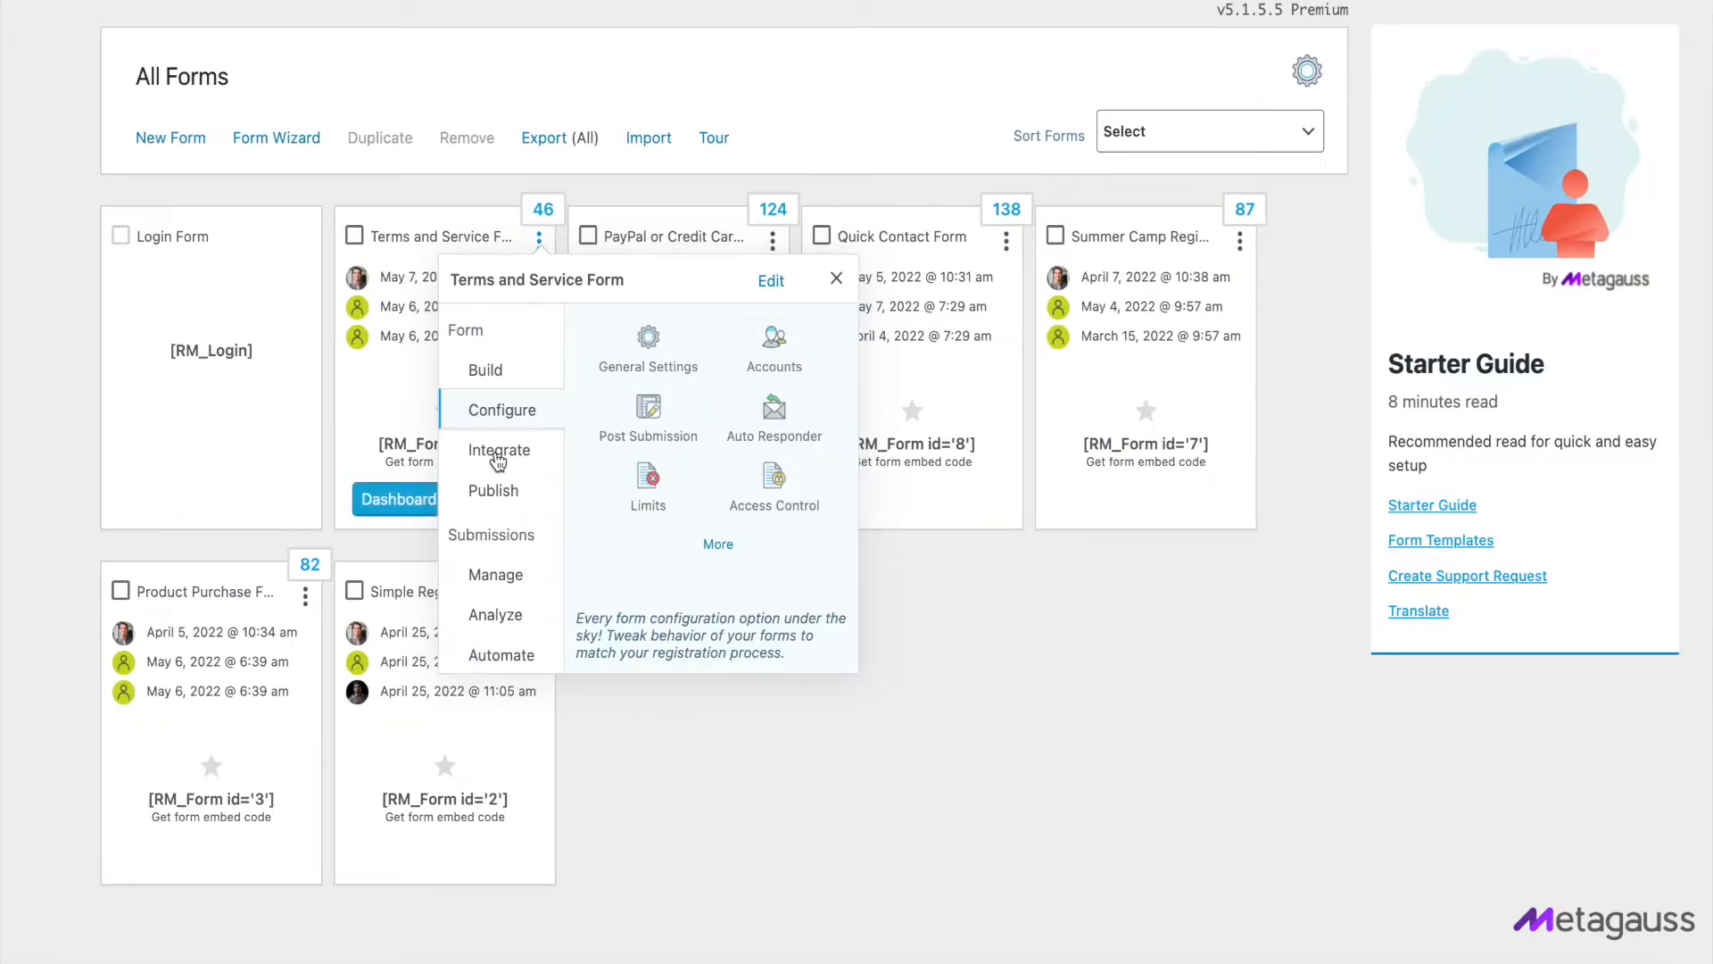
- Glance at the form's Integrate options, then show its Publish options
click(498, 460)
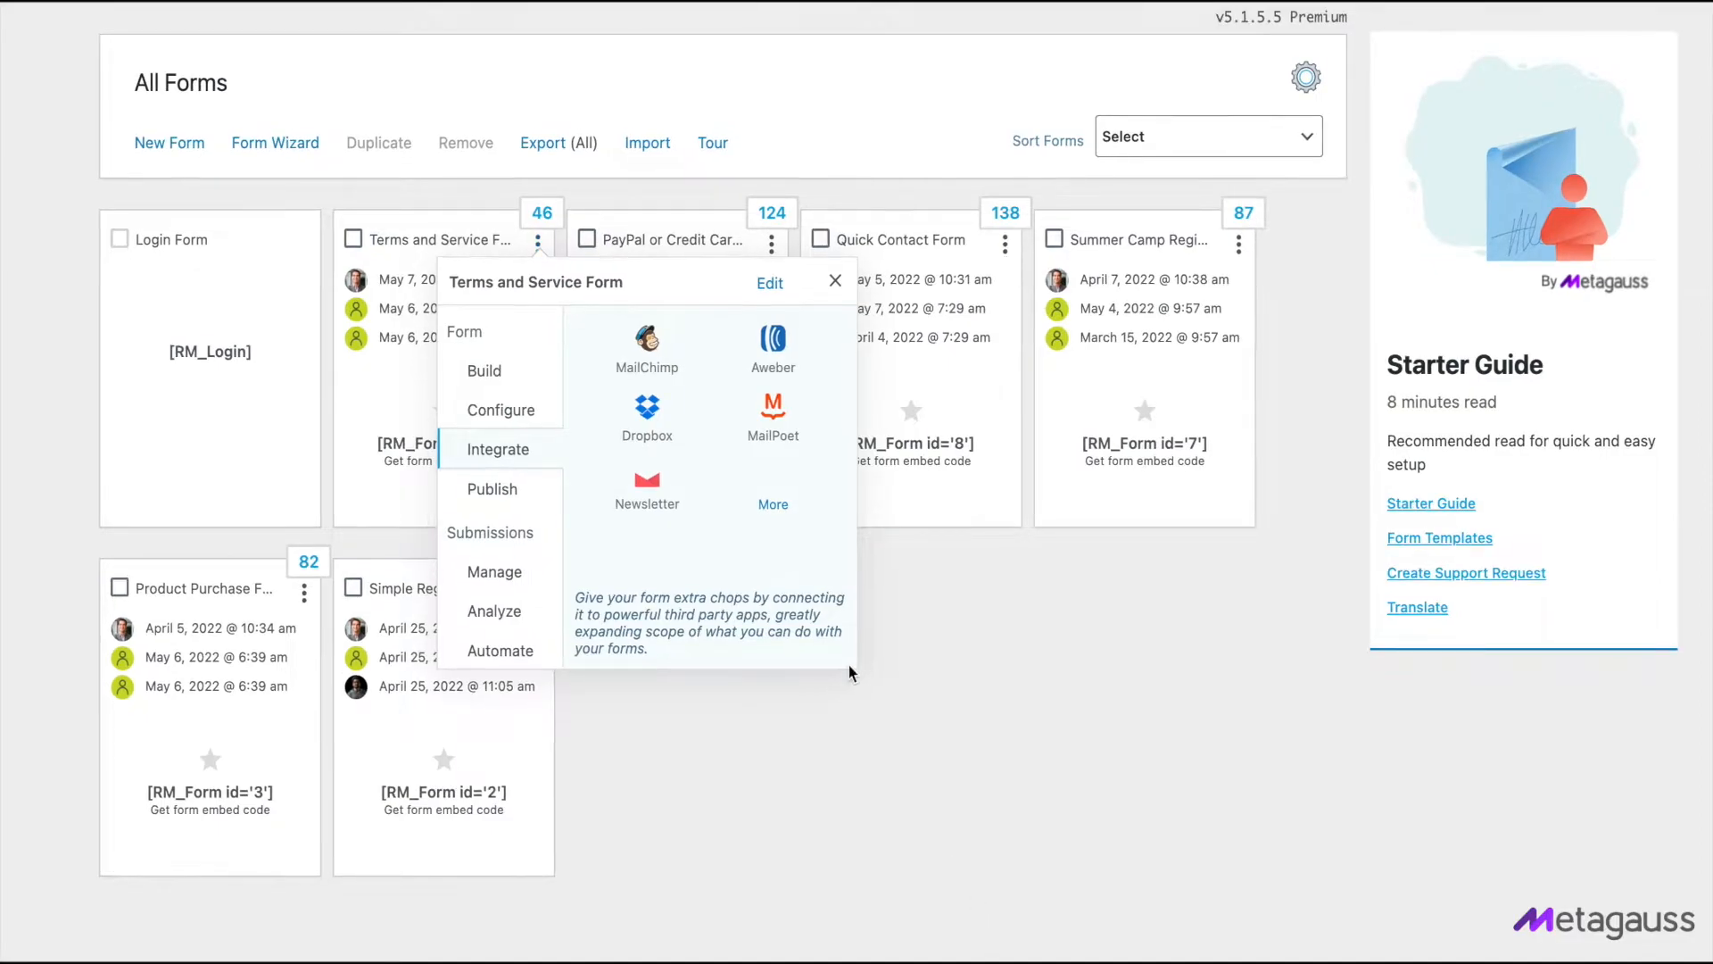
click(496, 490)
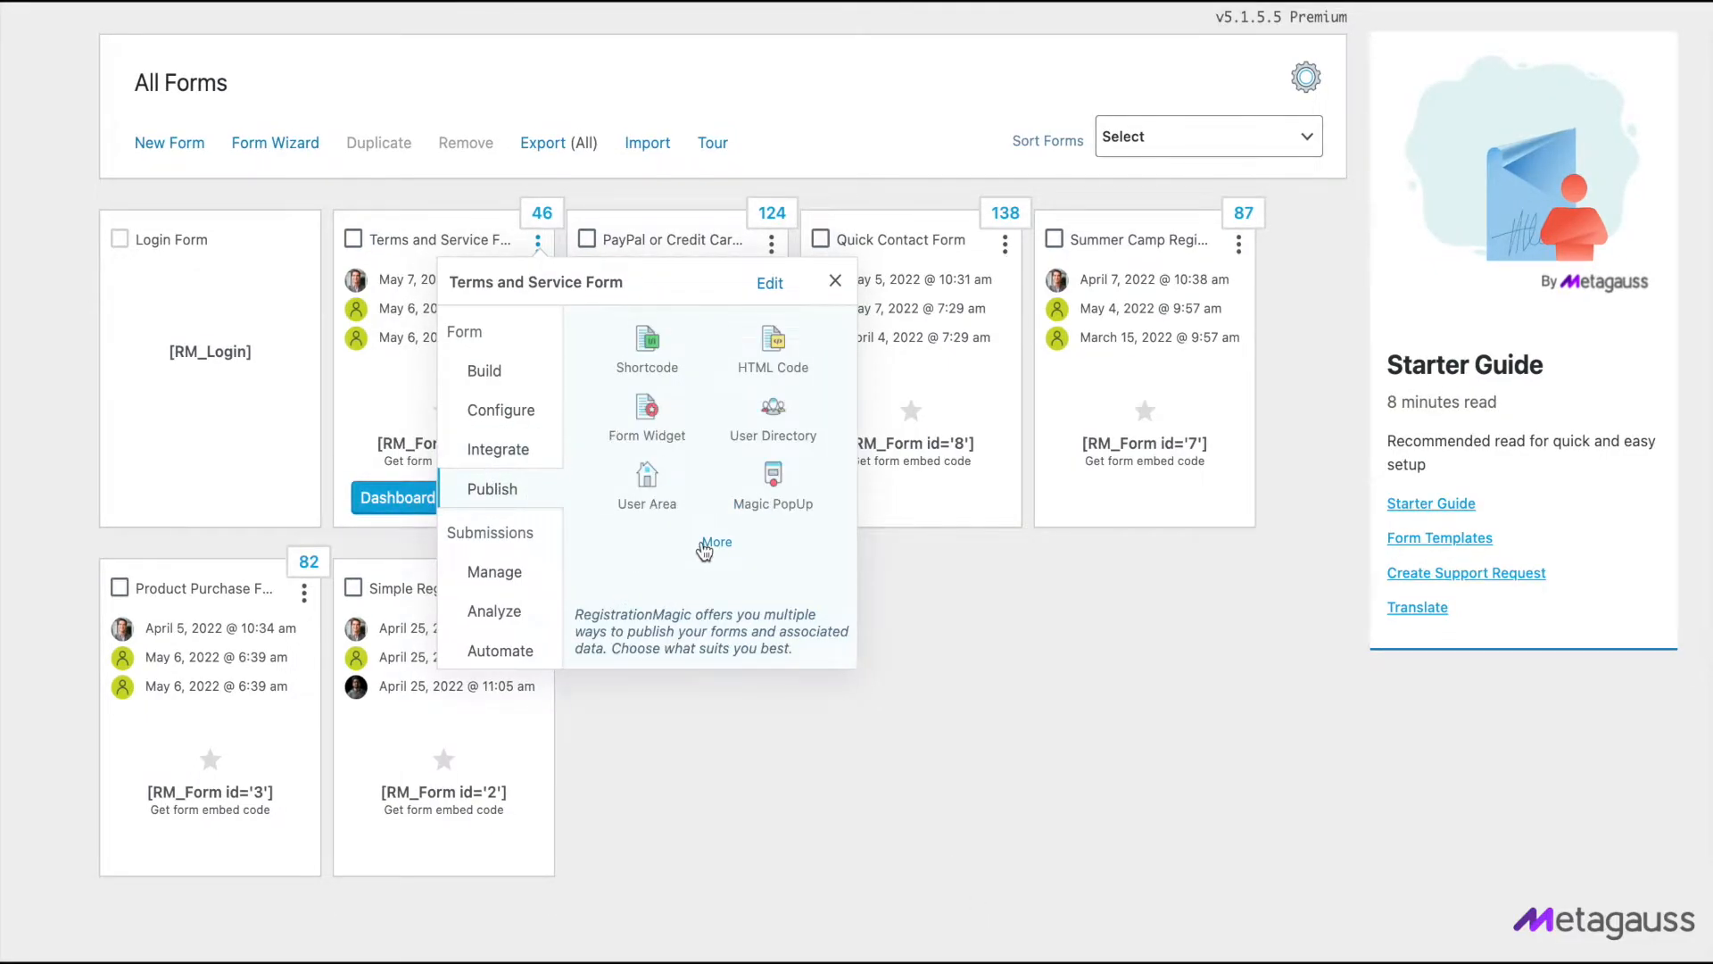
- Preview the form's Shortcode, HTML Code and Form Widget publishing options
click(648, 359)
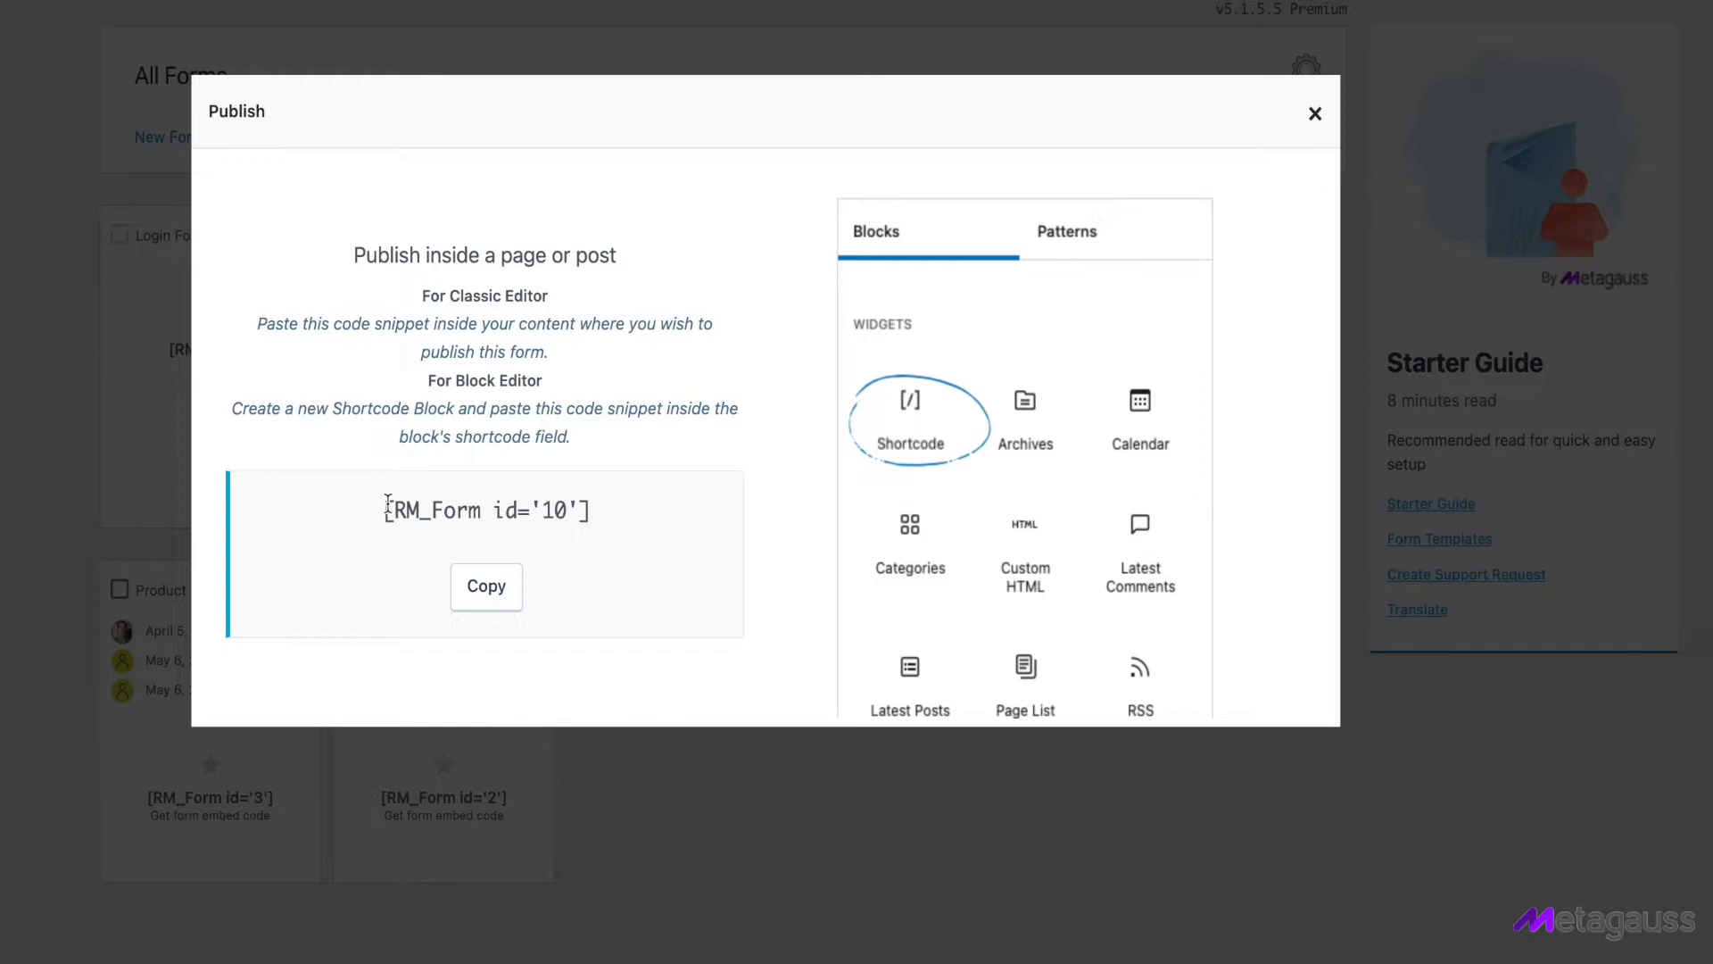
drag(387, 507, 596, 512)
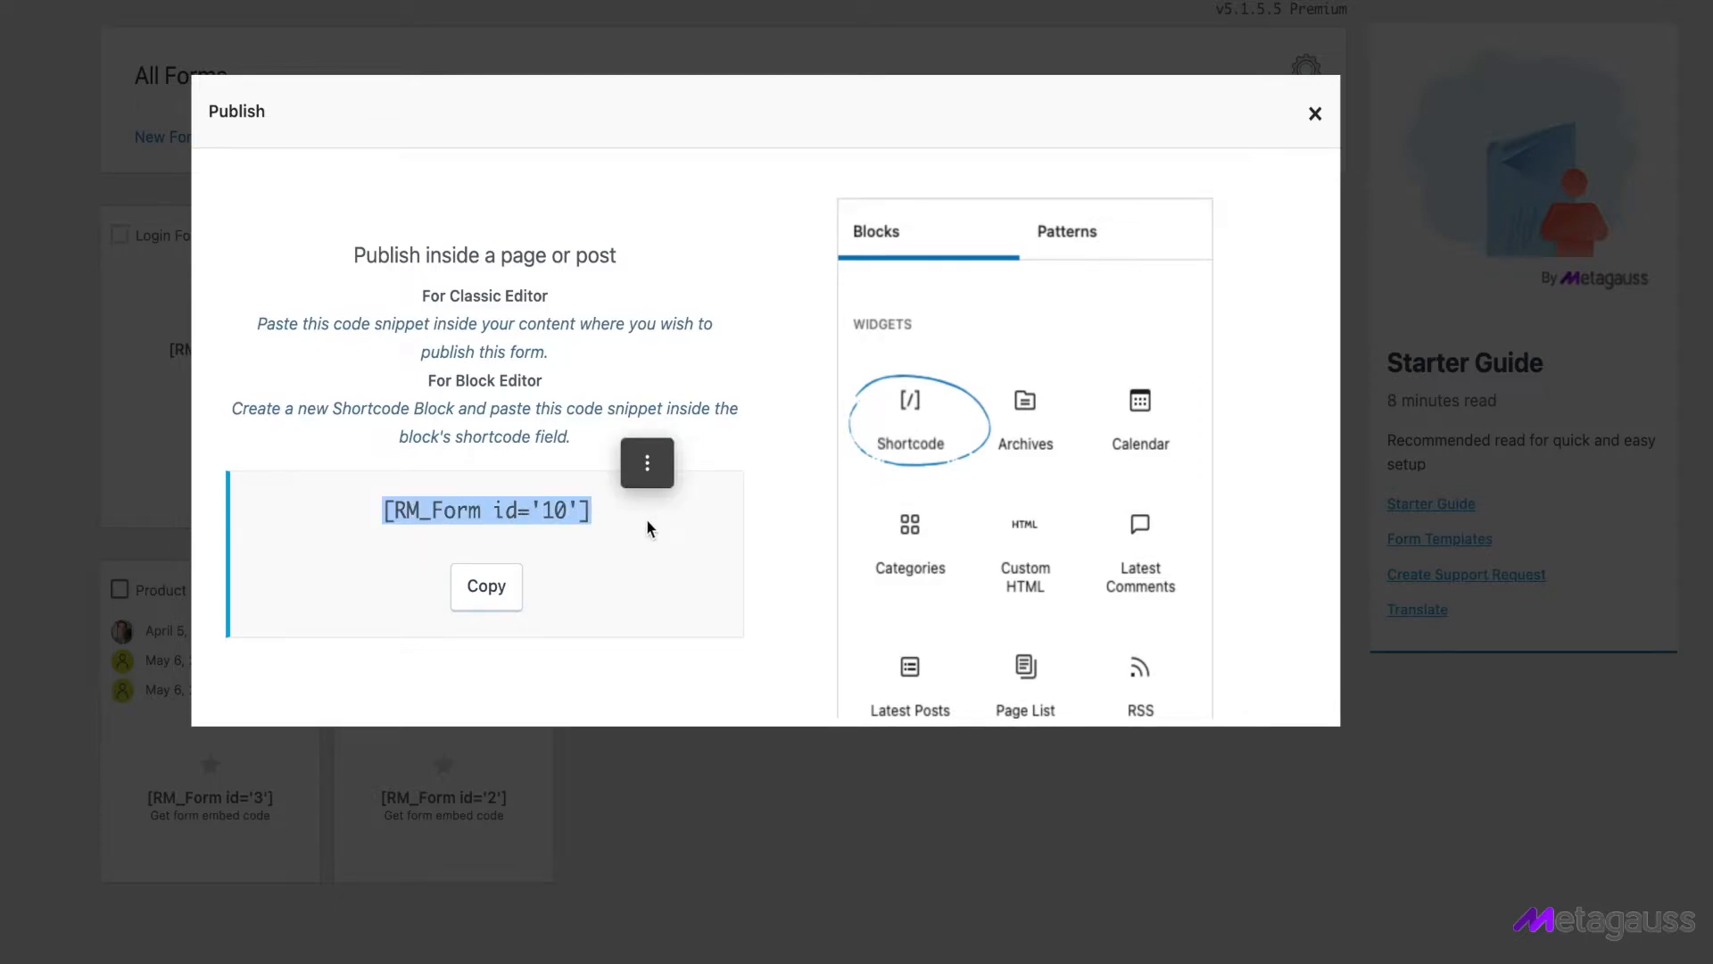
click(937, 823)
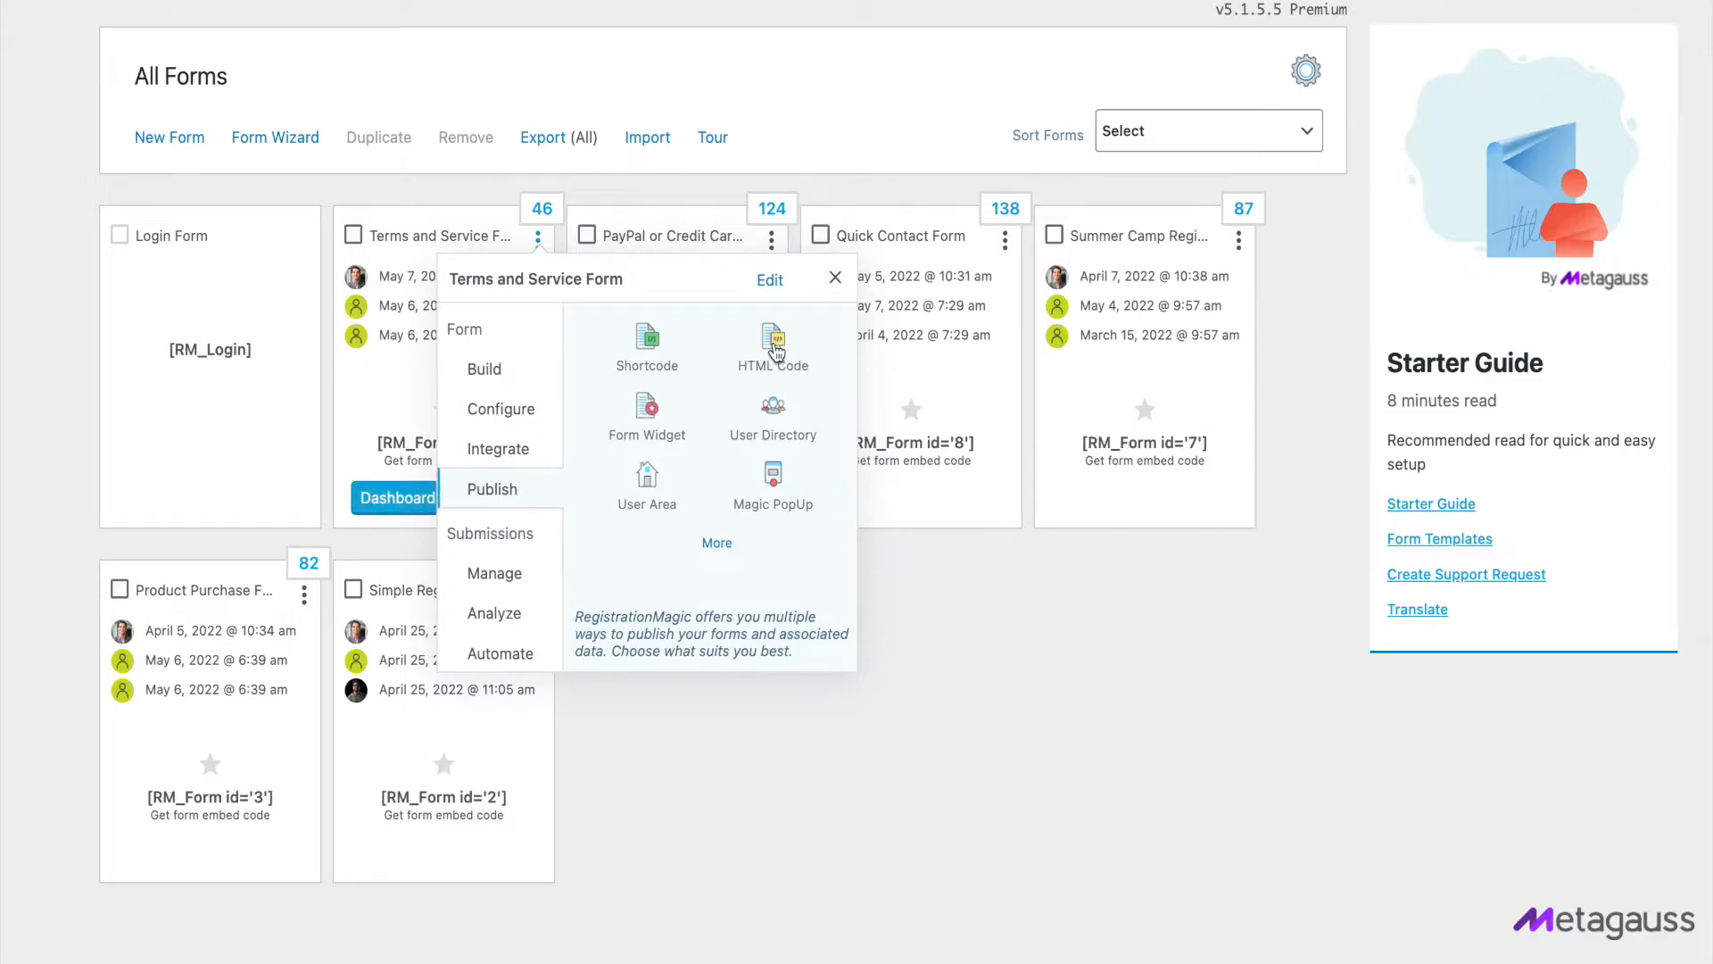
click(775, 348)
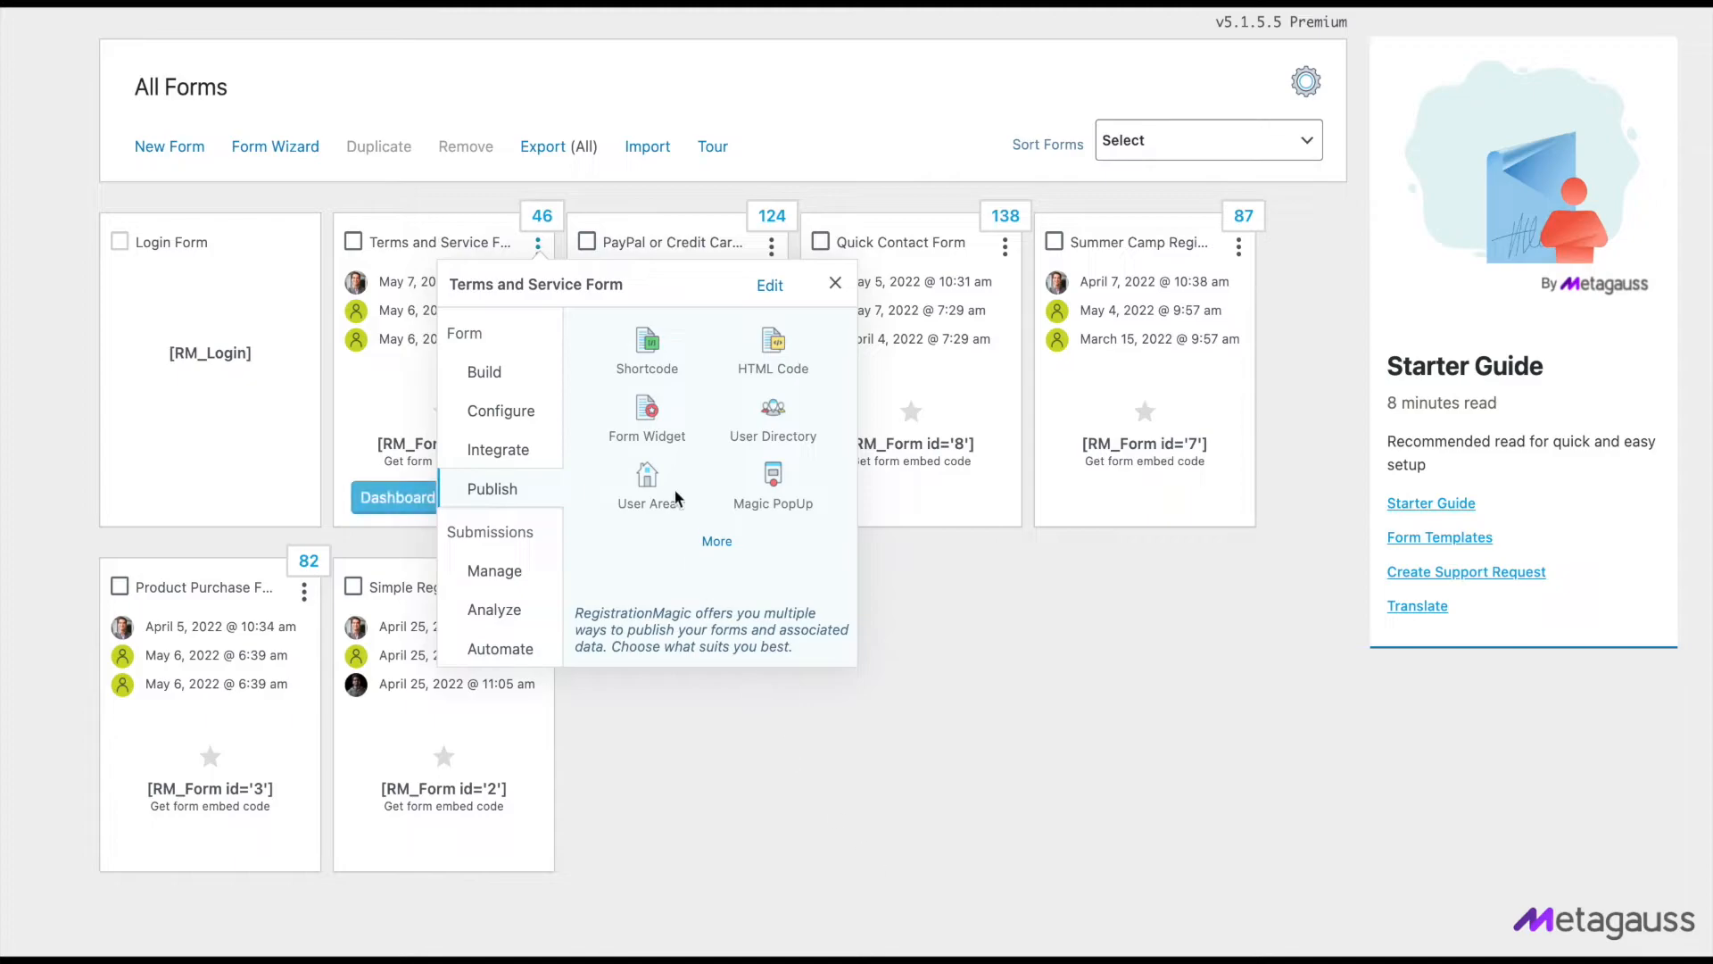
click(652, 416)
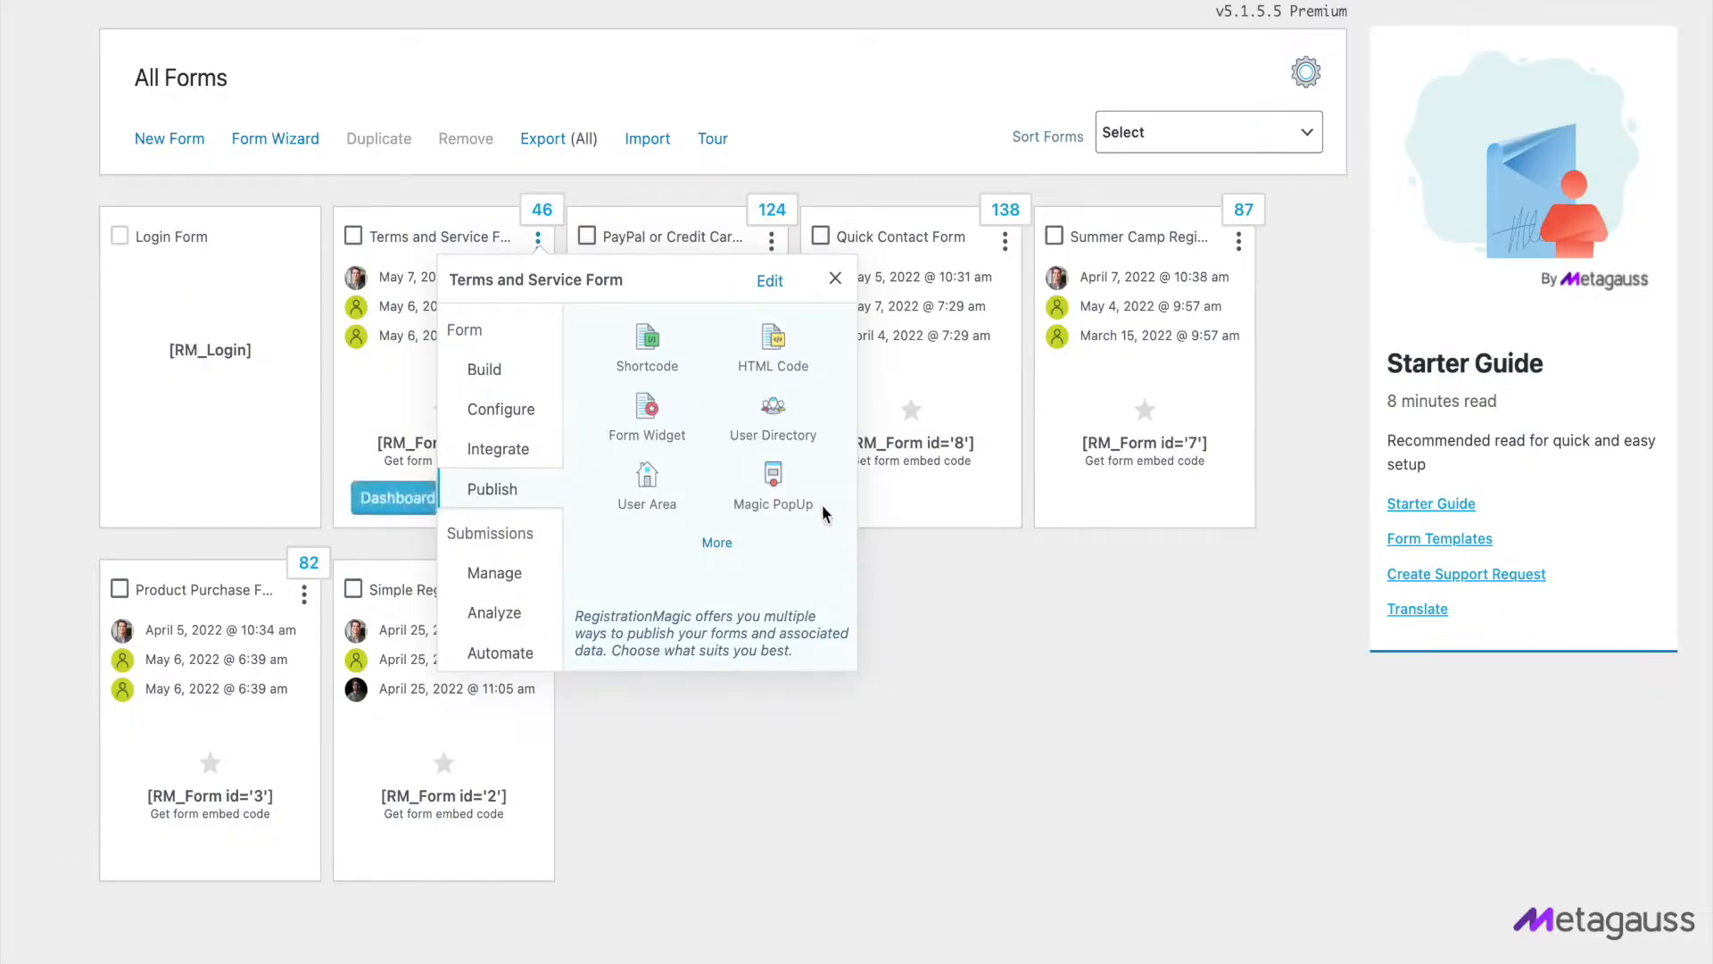
- Preview the User Directory and User Area shortcodes and Magic PopUp, then show Manage options
click(771, 413)
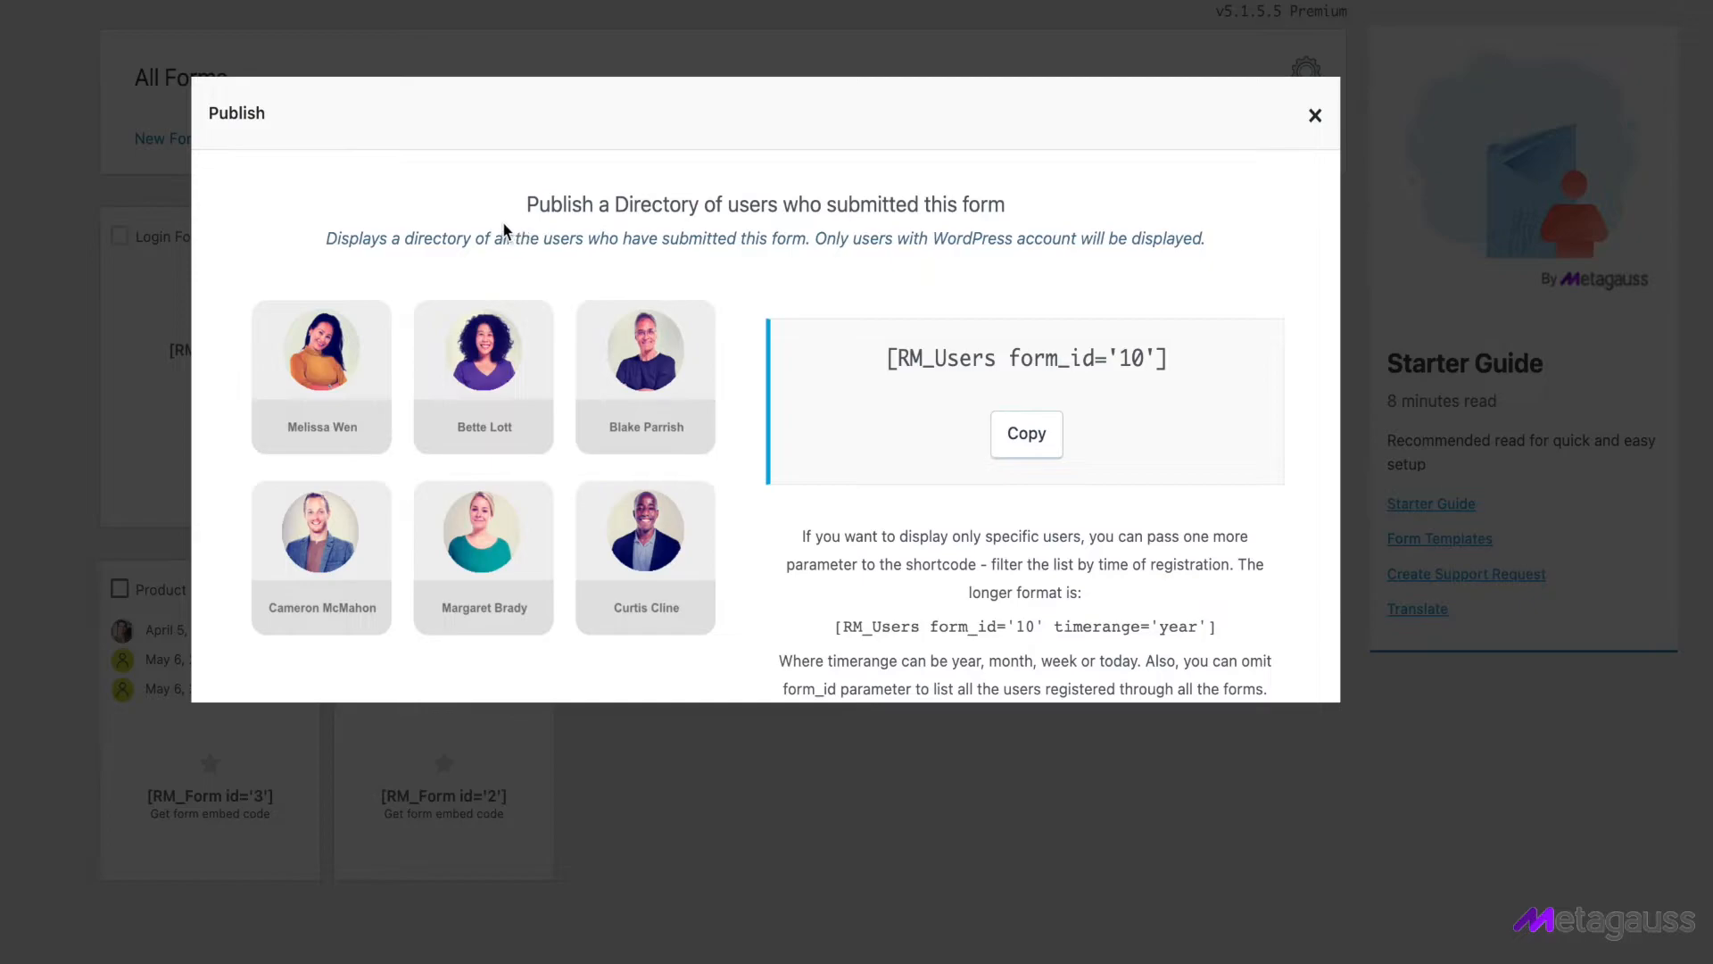
drag(888, 357, 1193, 362)
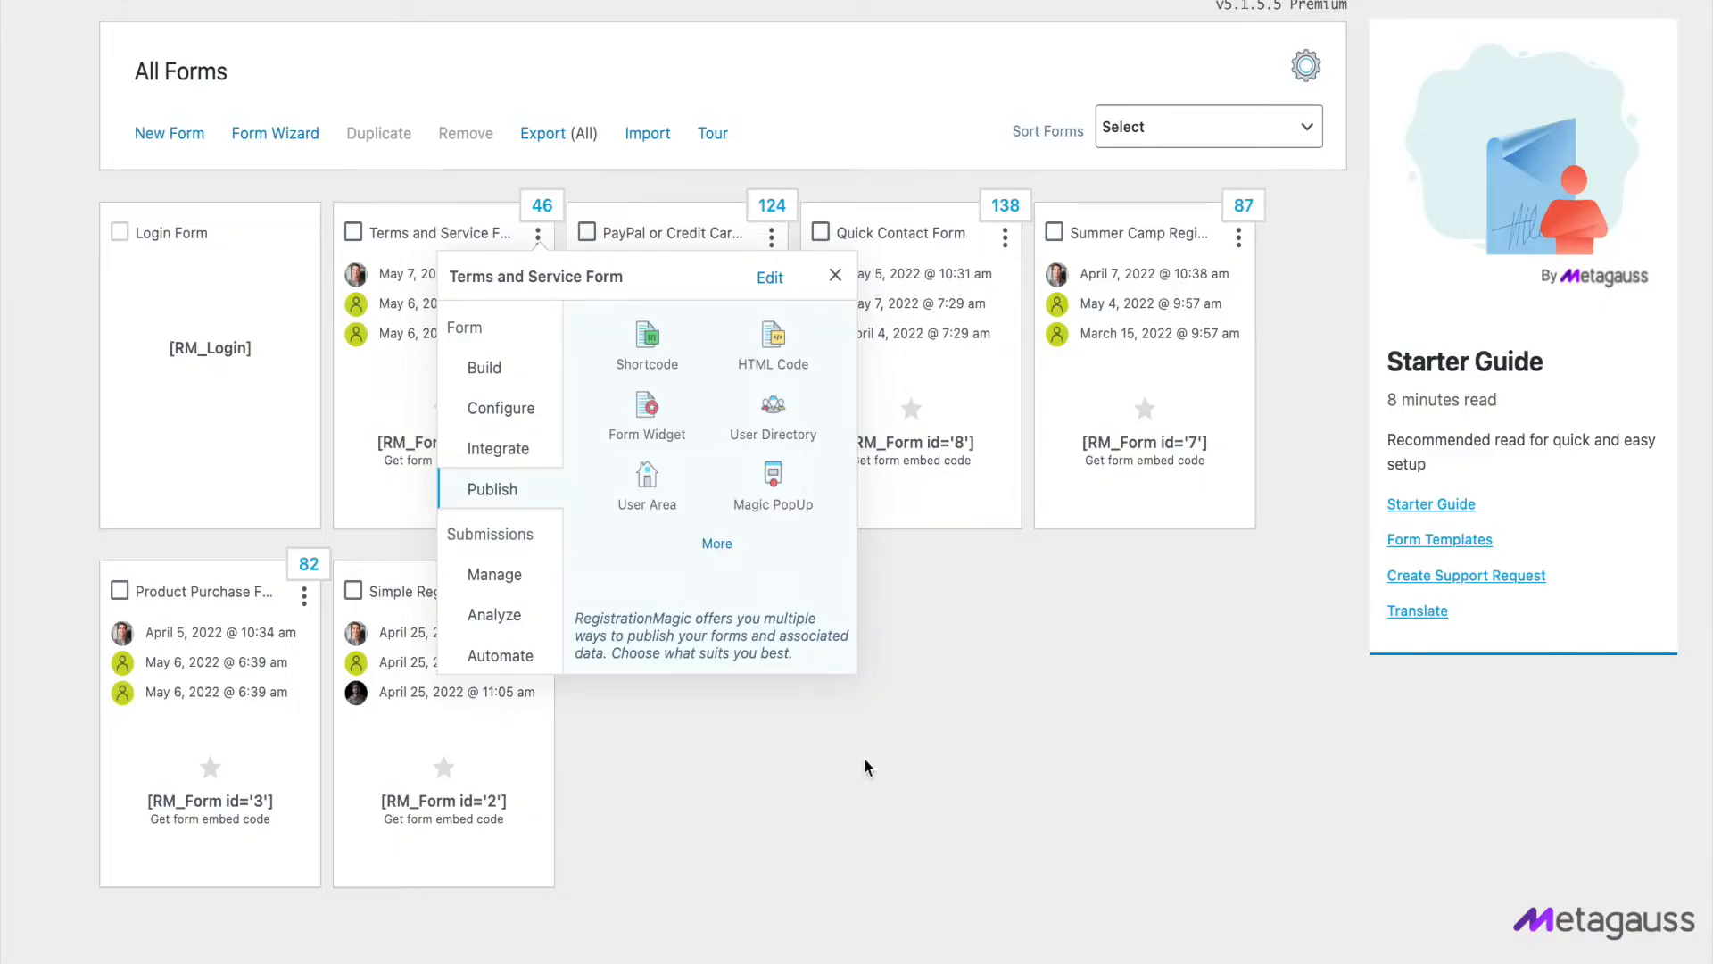
click(654, 482)
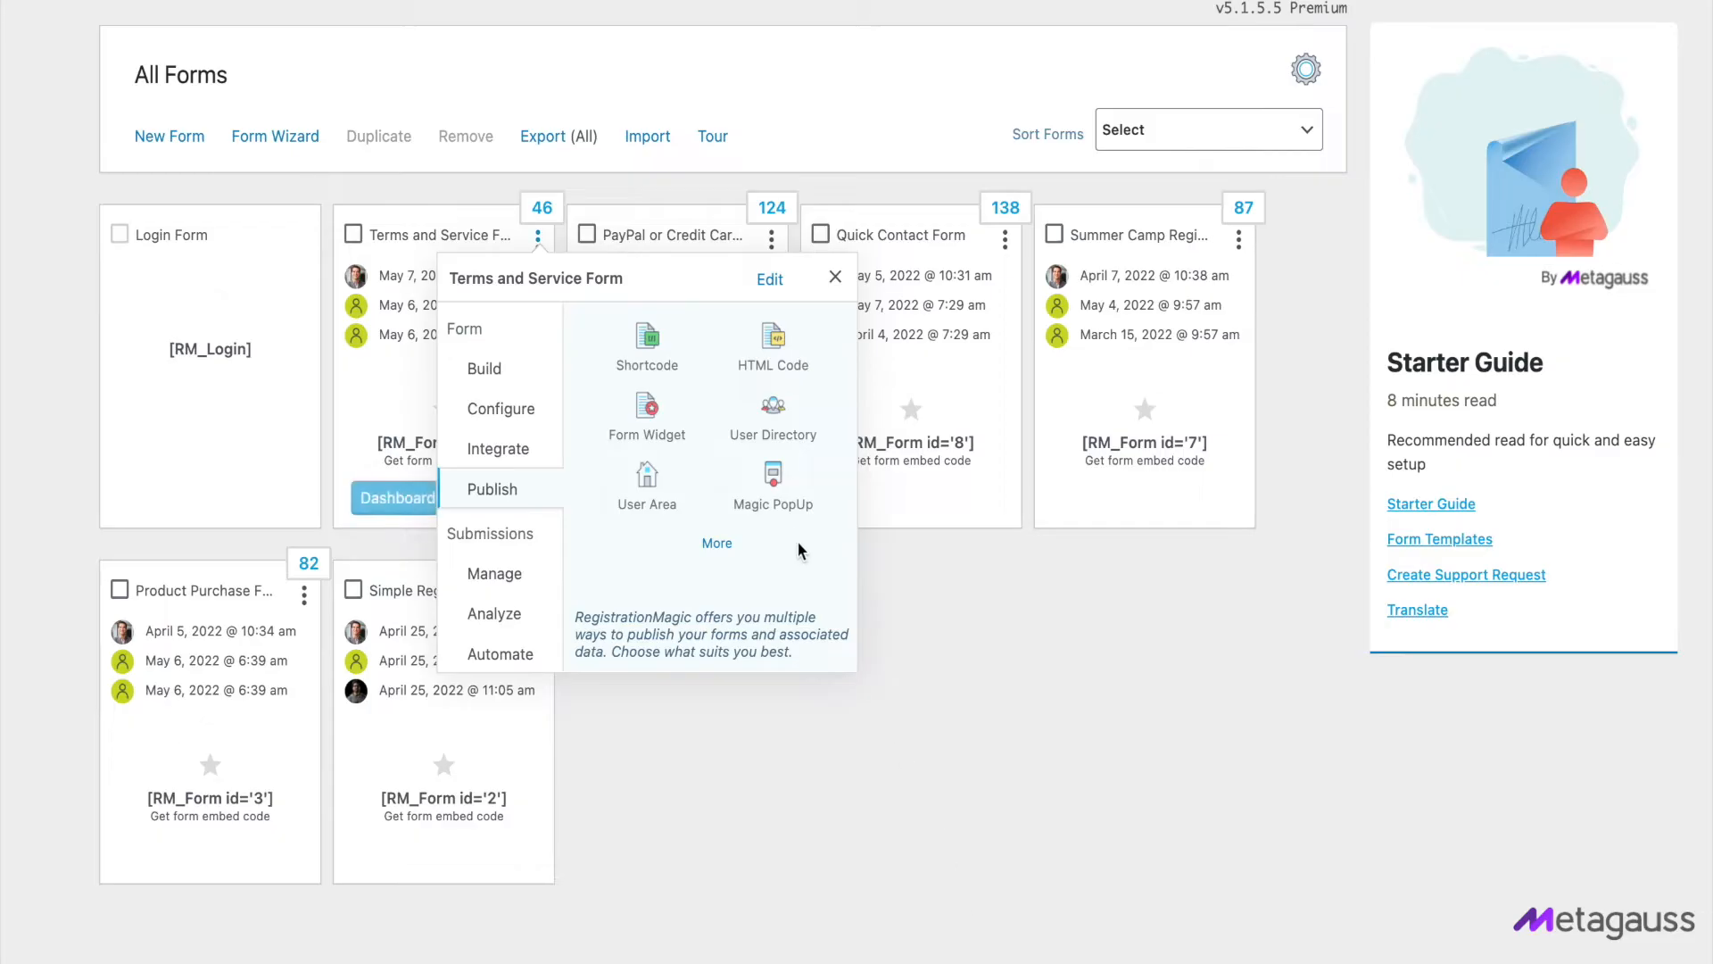
click(782, 506)
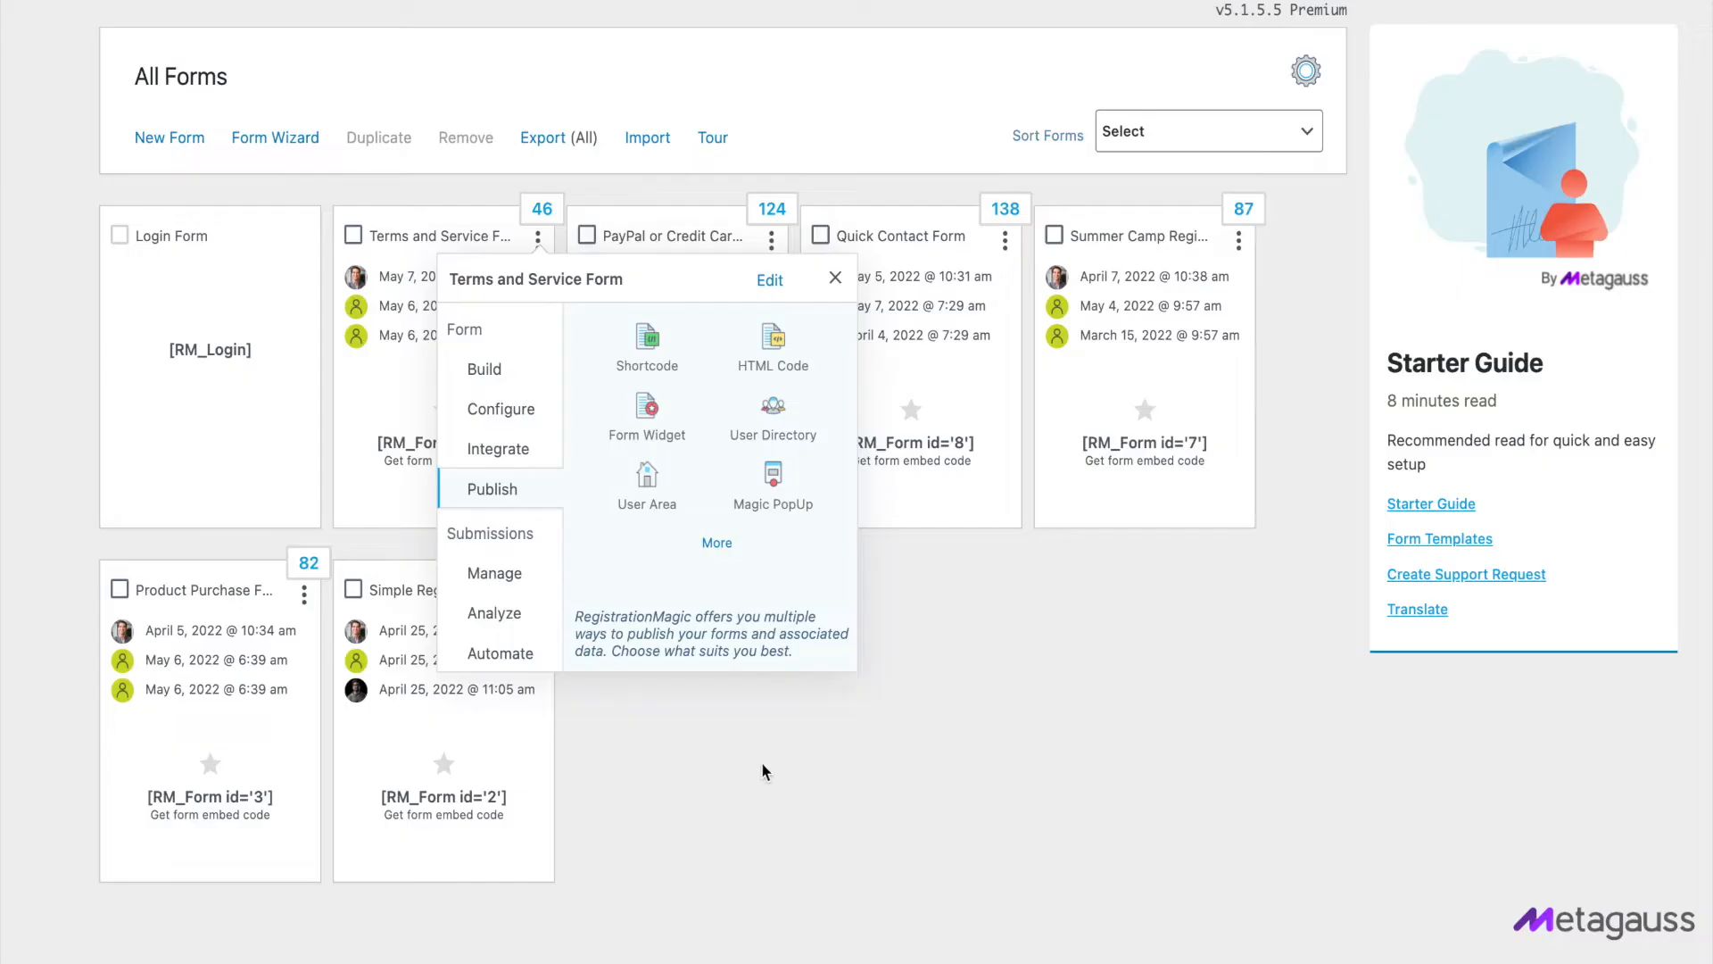
click(526, 584)
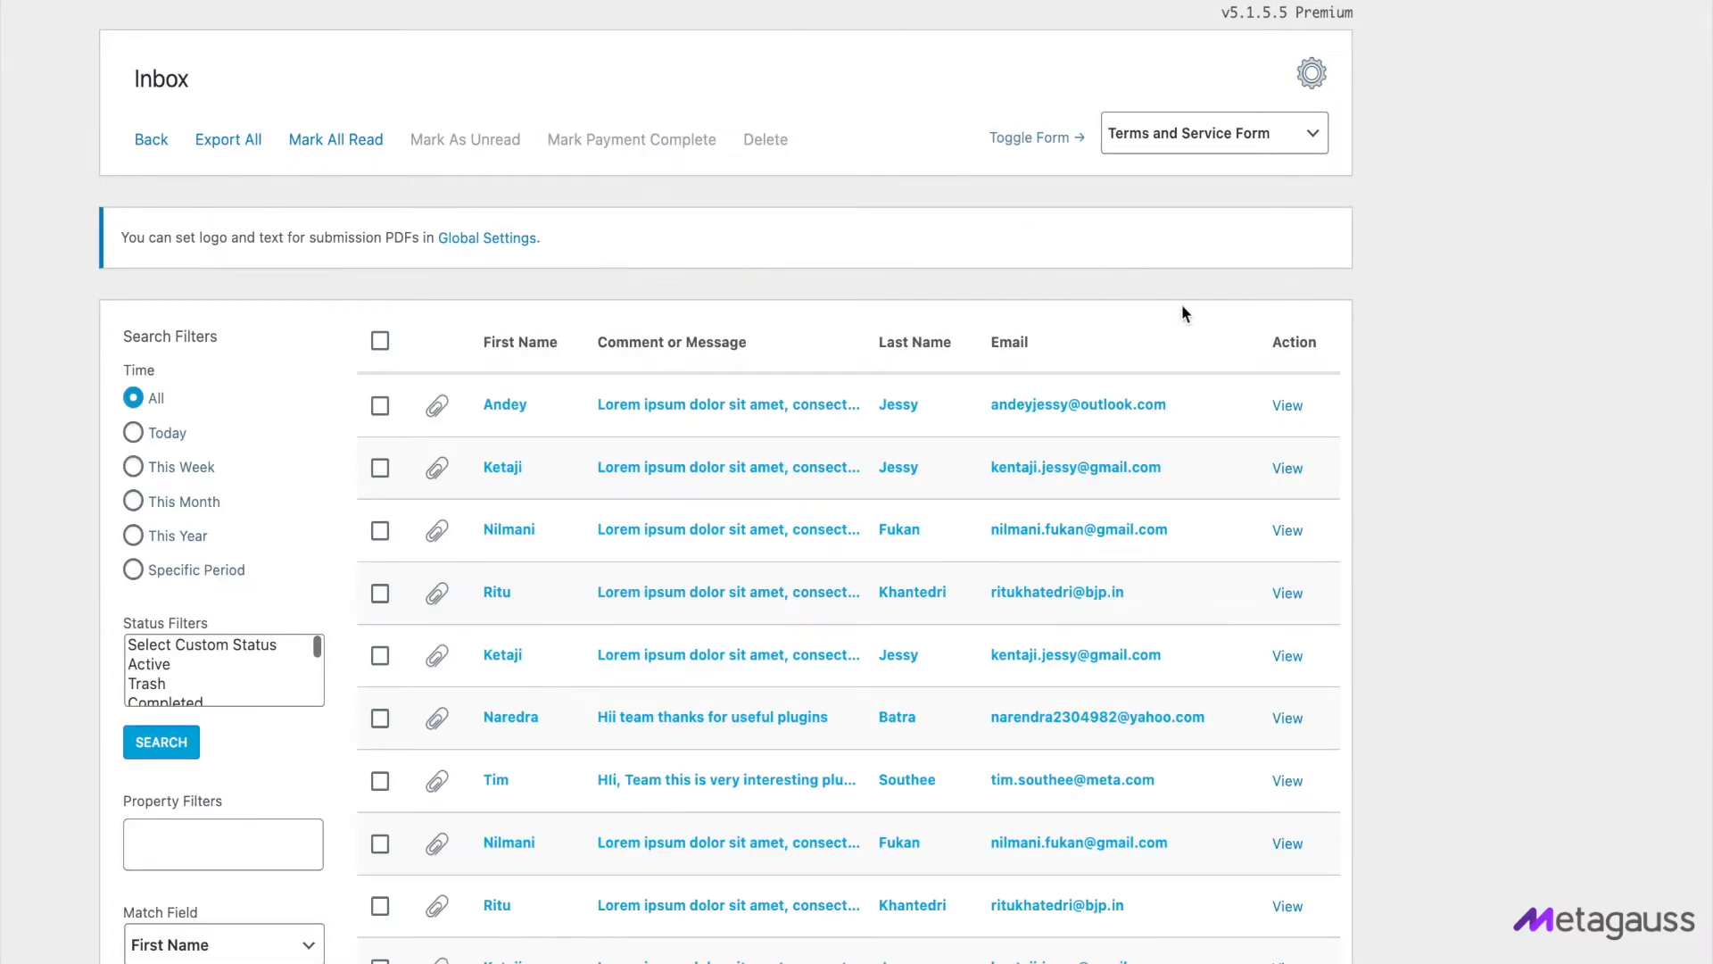
- Scroll through the form's submissions, then open its Outbox of sent emails
scroll(1428, 460, down, 3)
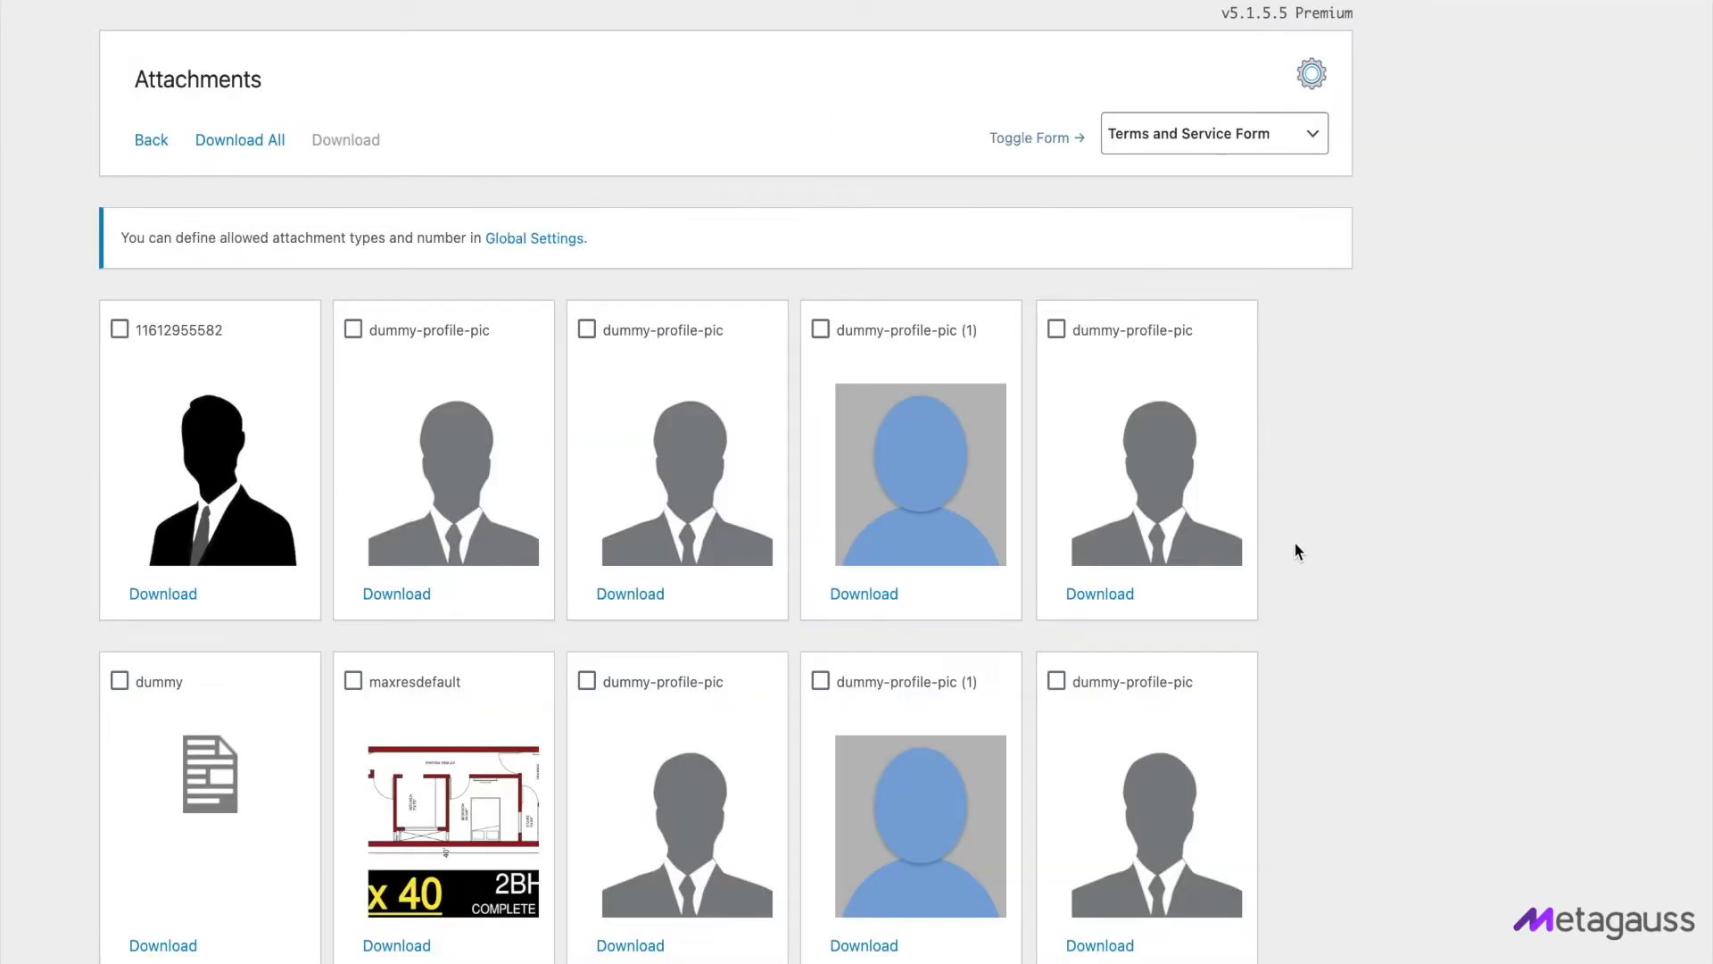
scroll(1298, 550, down, 2)
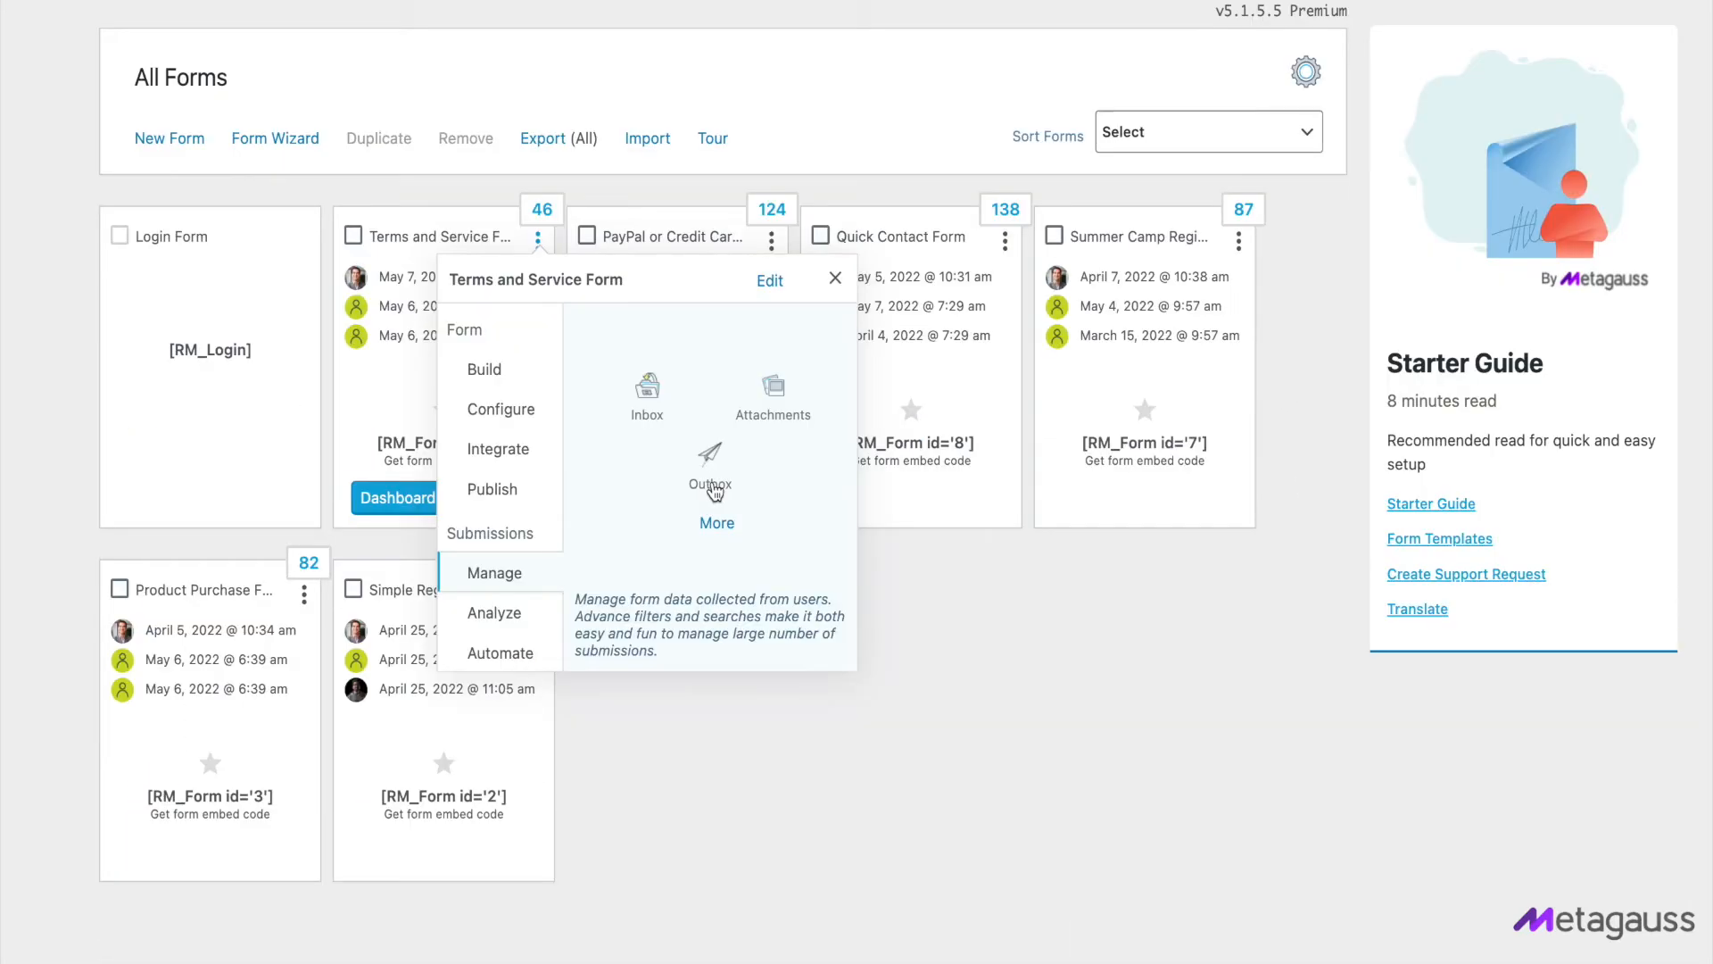
click(712, 482)
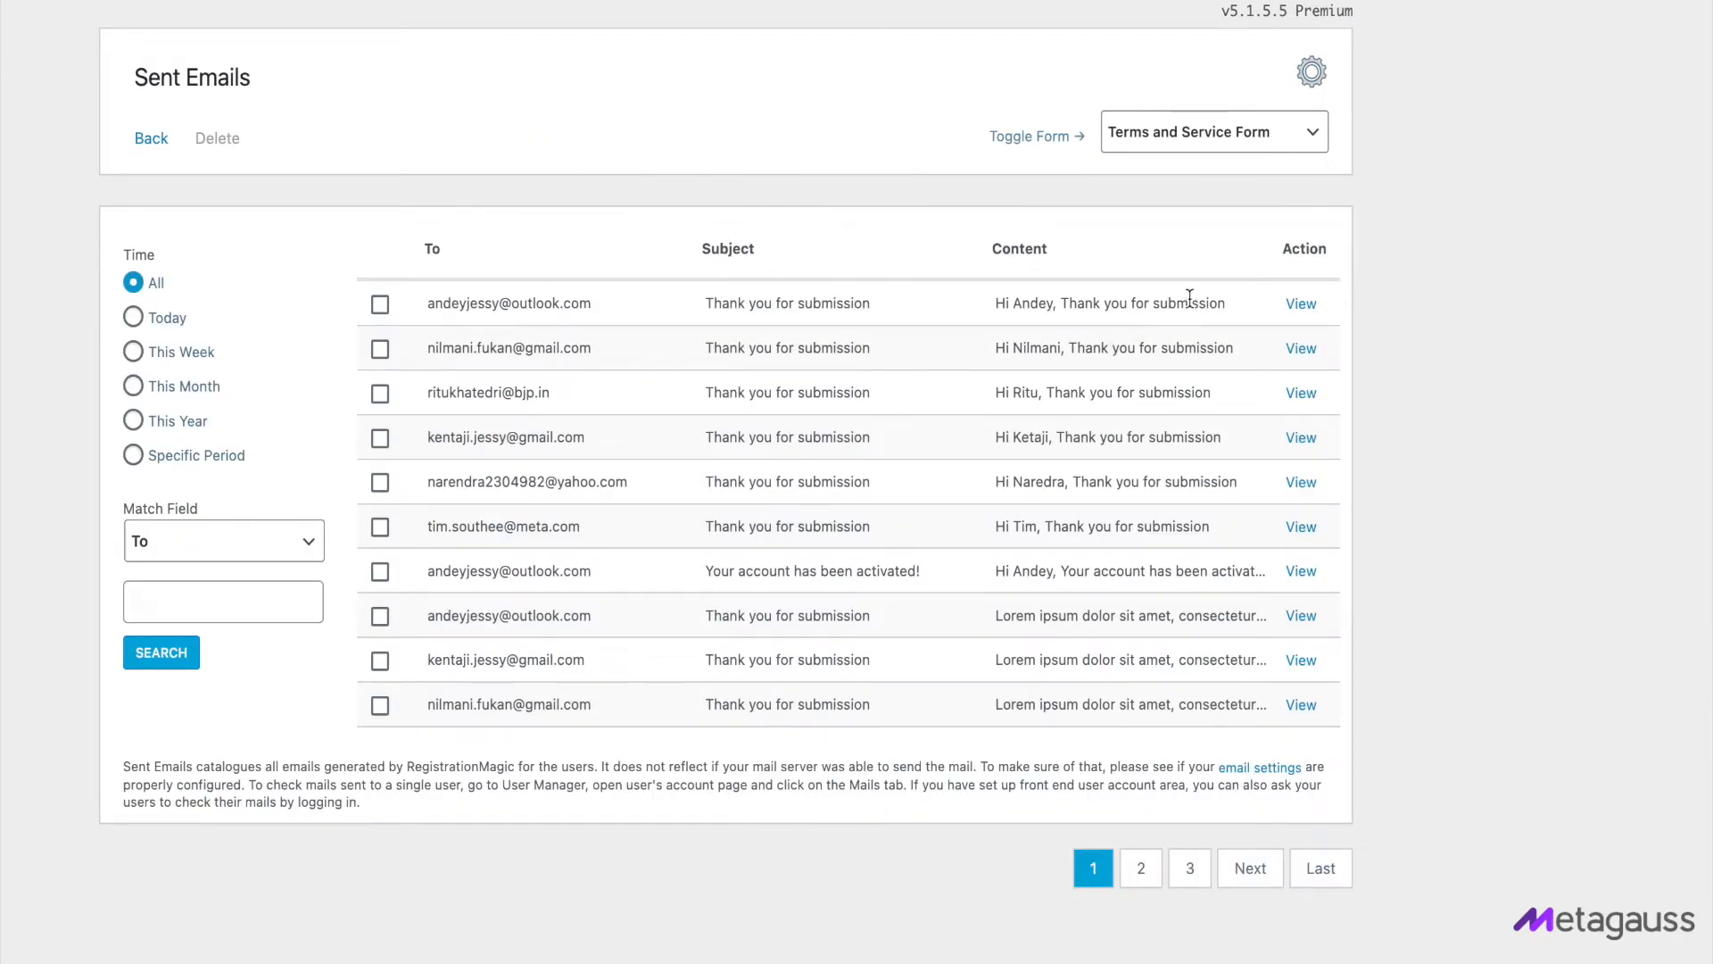
scroll(1189, 294, down, 1)
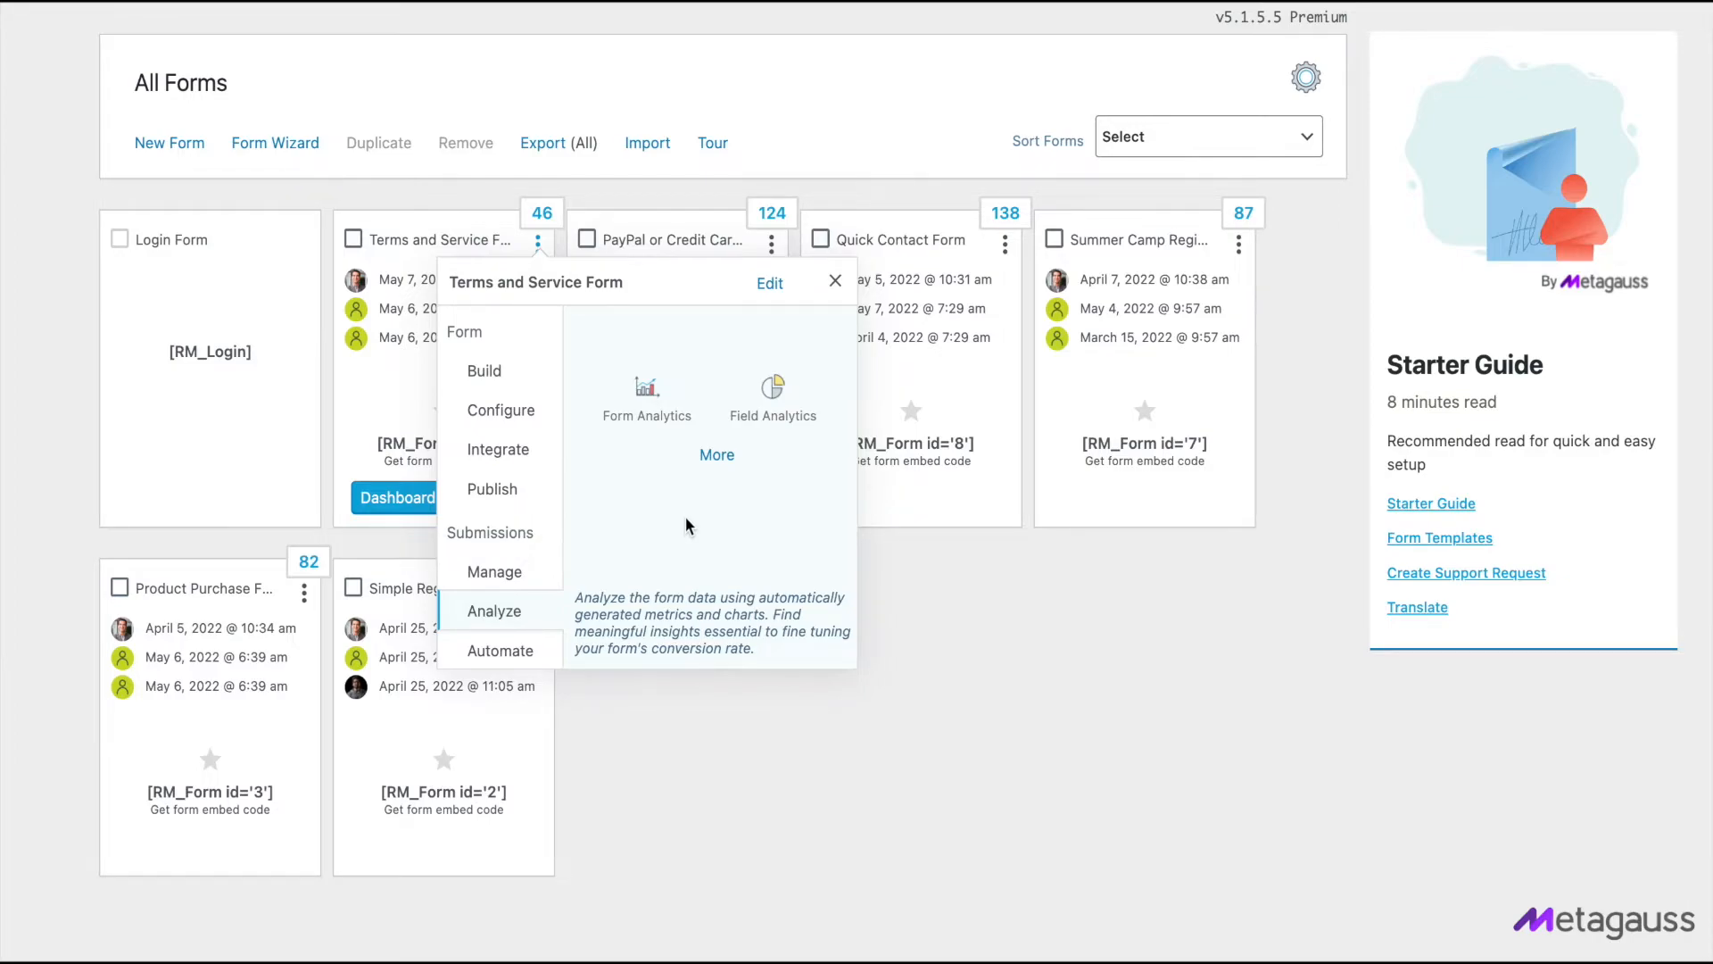
- Open Form Analytics for the Terms and Service Form and scroll through its statistics
click(658, 426)
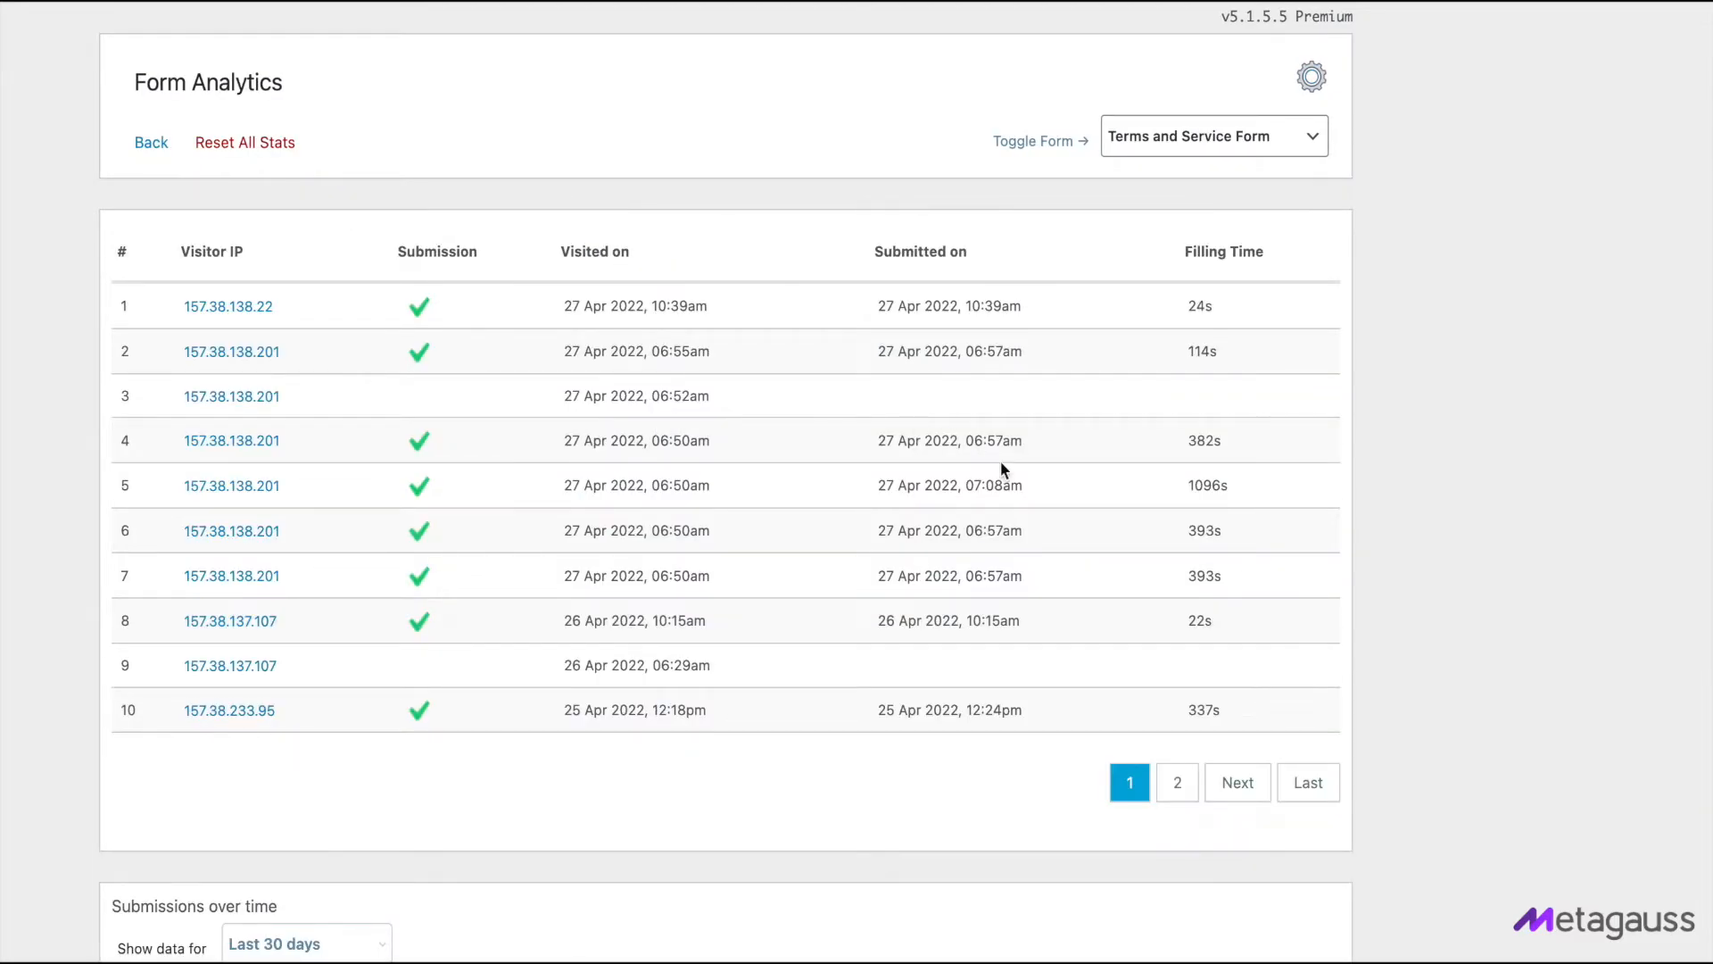
scroll(1000, 464, down, 1)
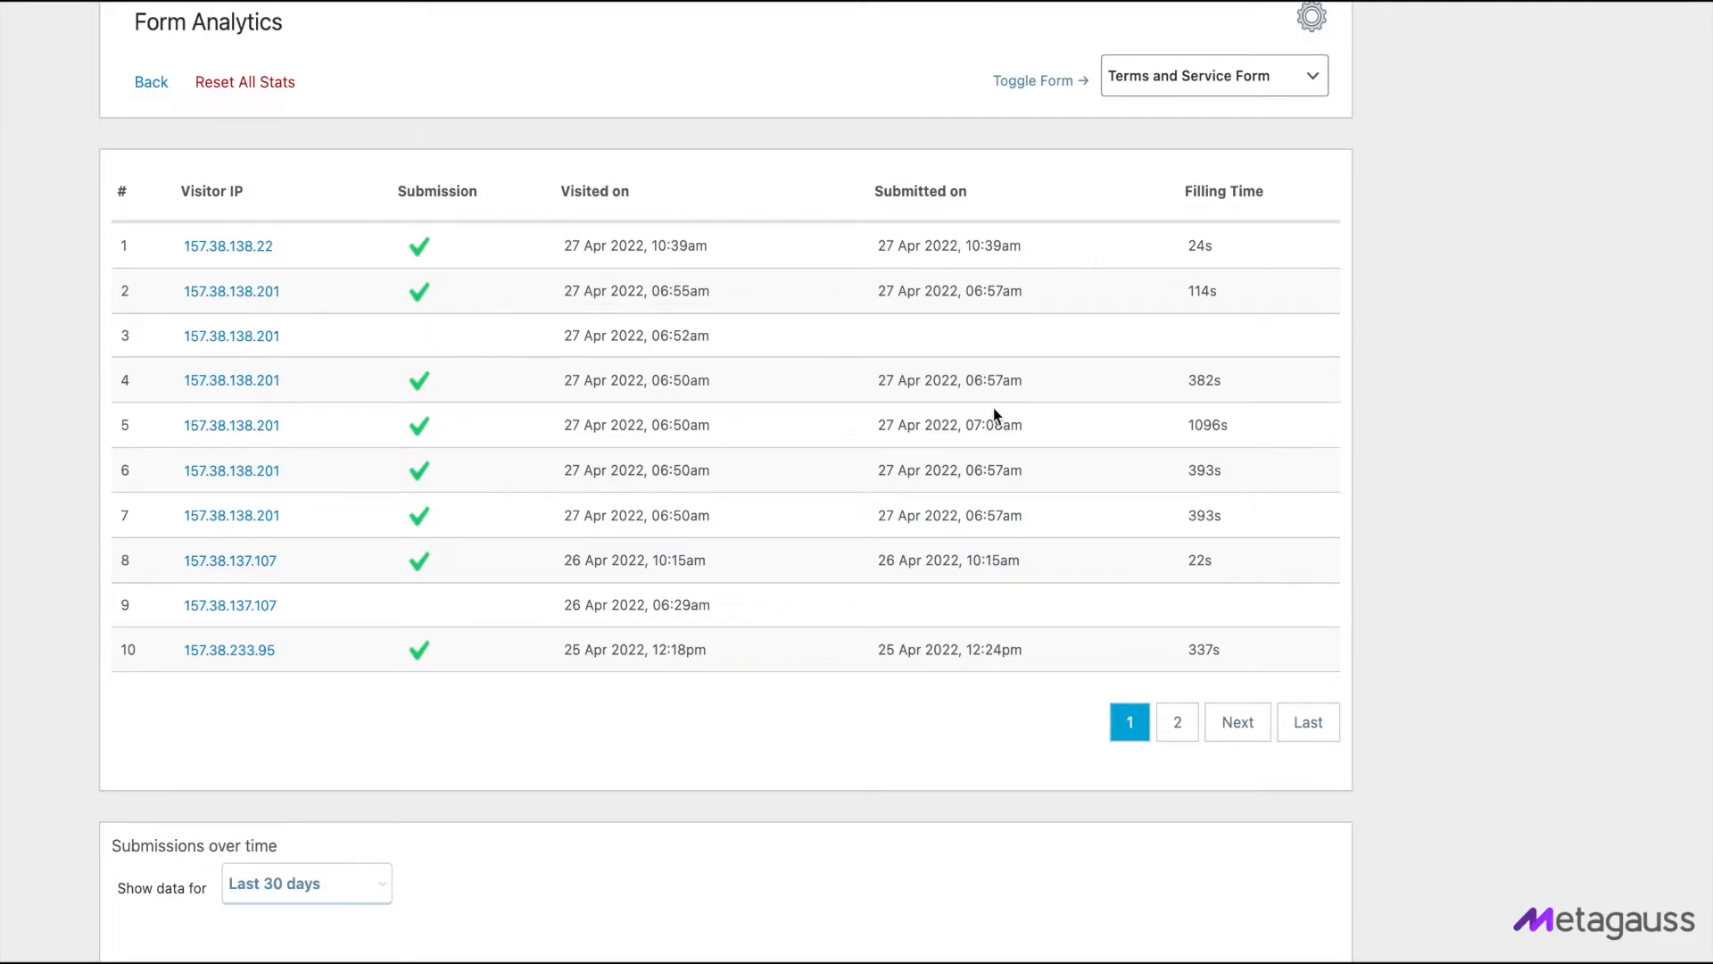
scroll(1114, 386, down, 1)
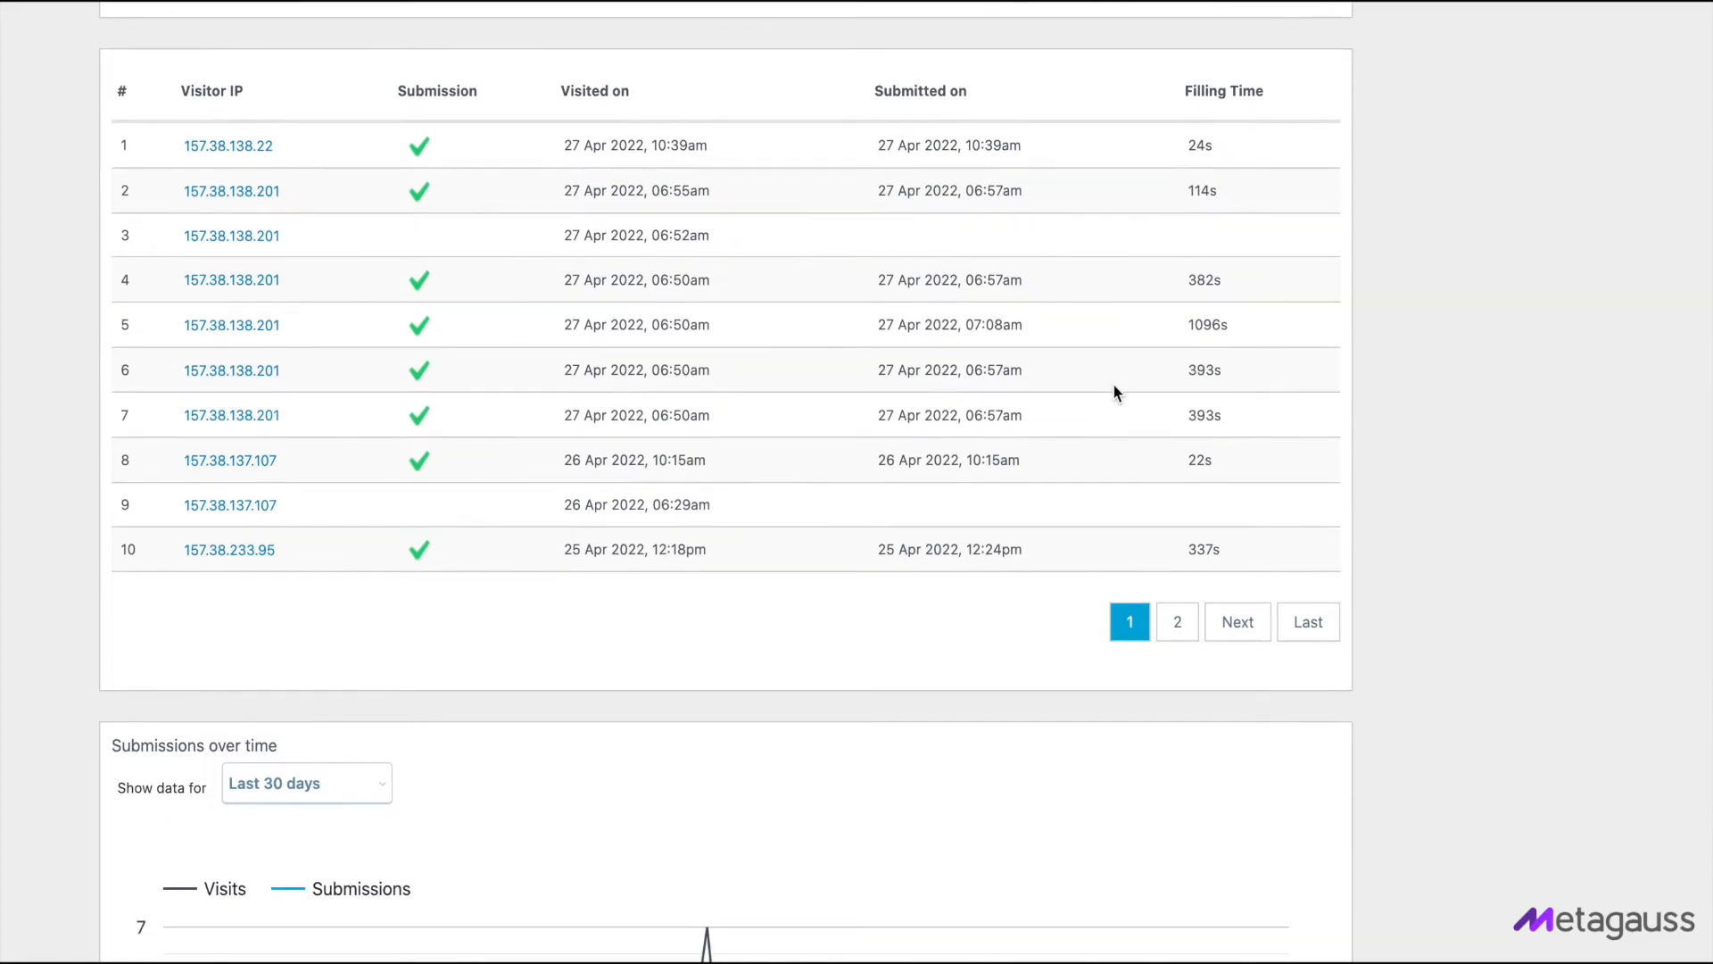
scroll(1114, 387, down, 1)
scroll(1115, 366, up, 1)
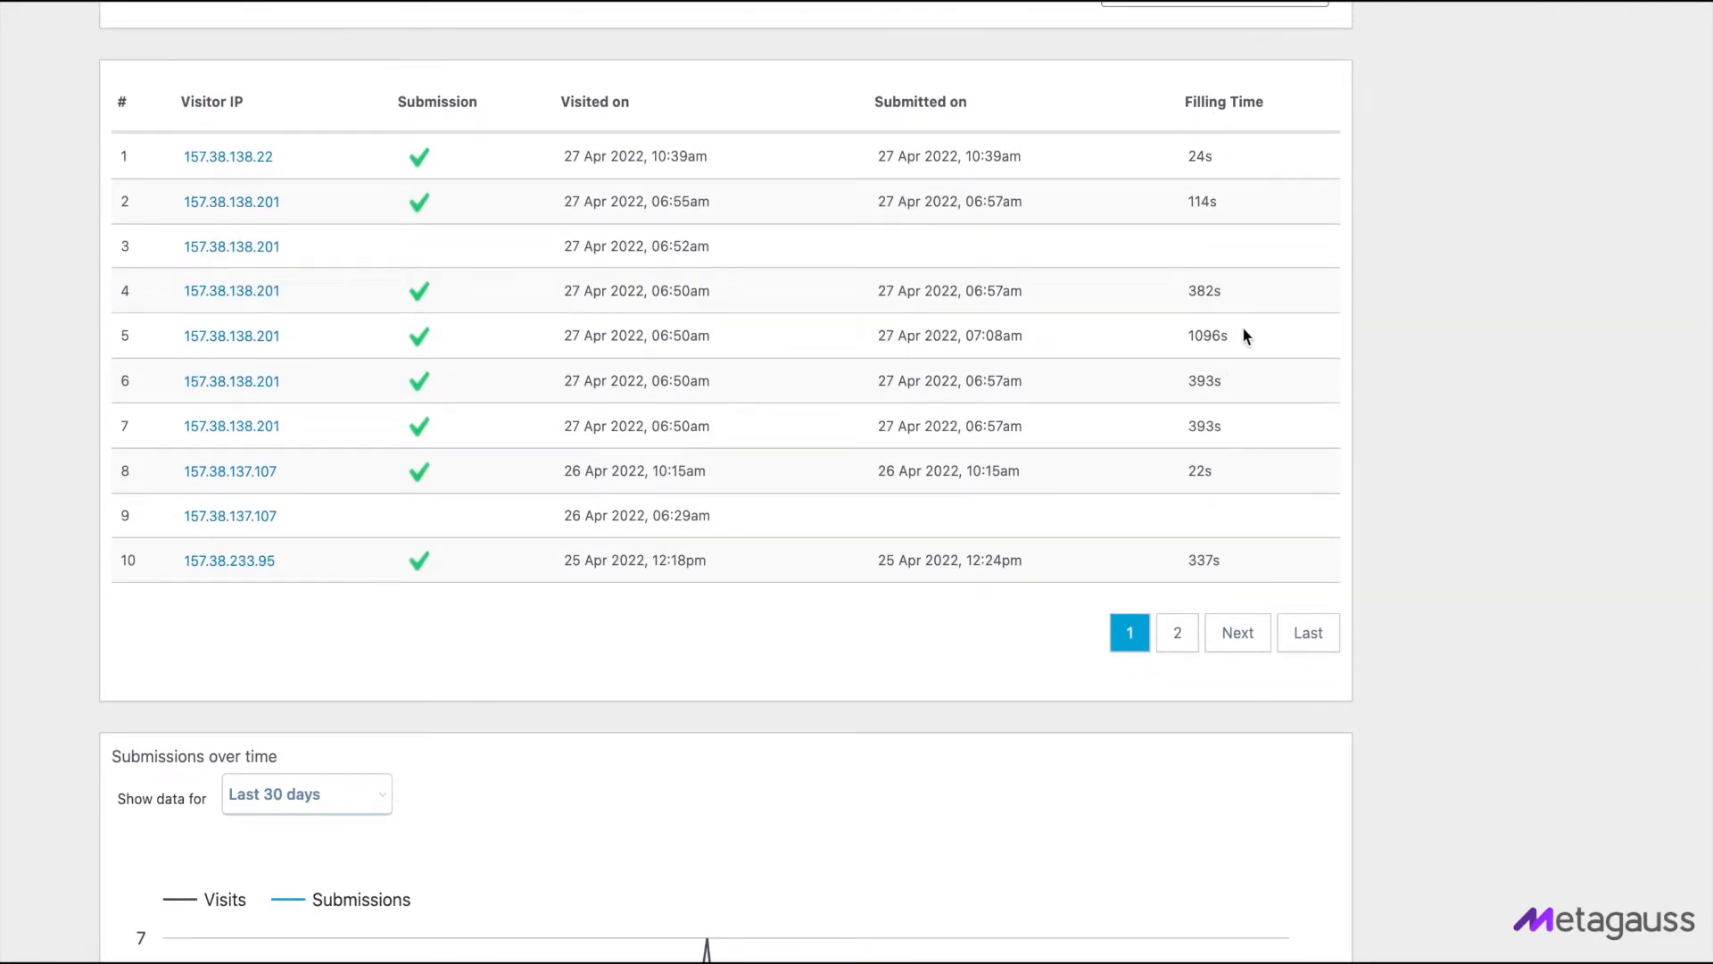
scroll(1268, 548, down, 3)
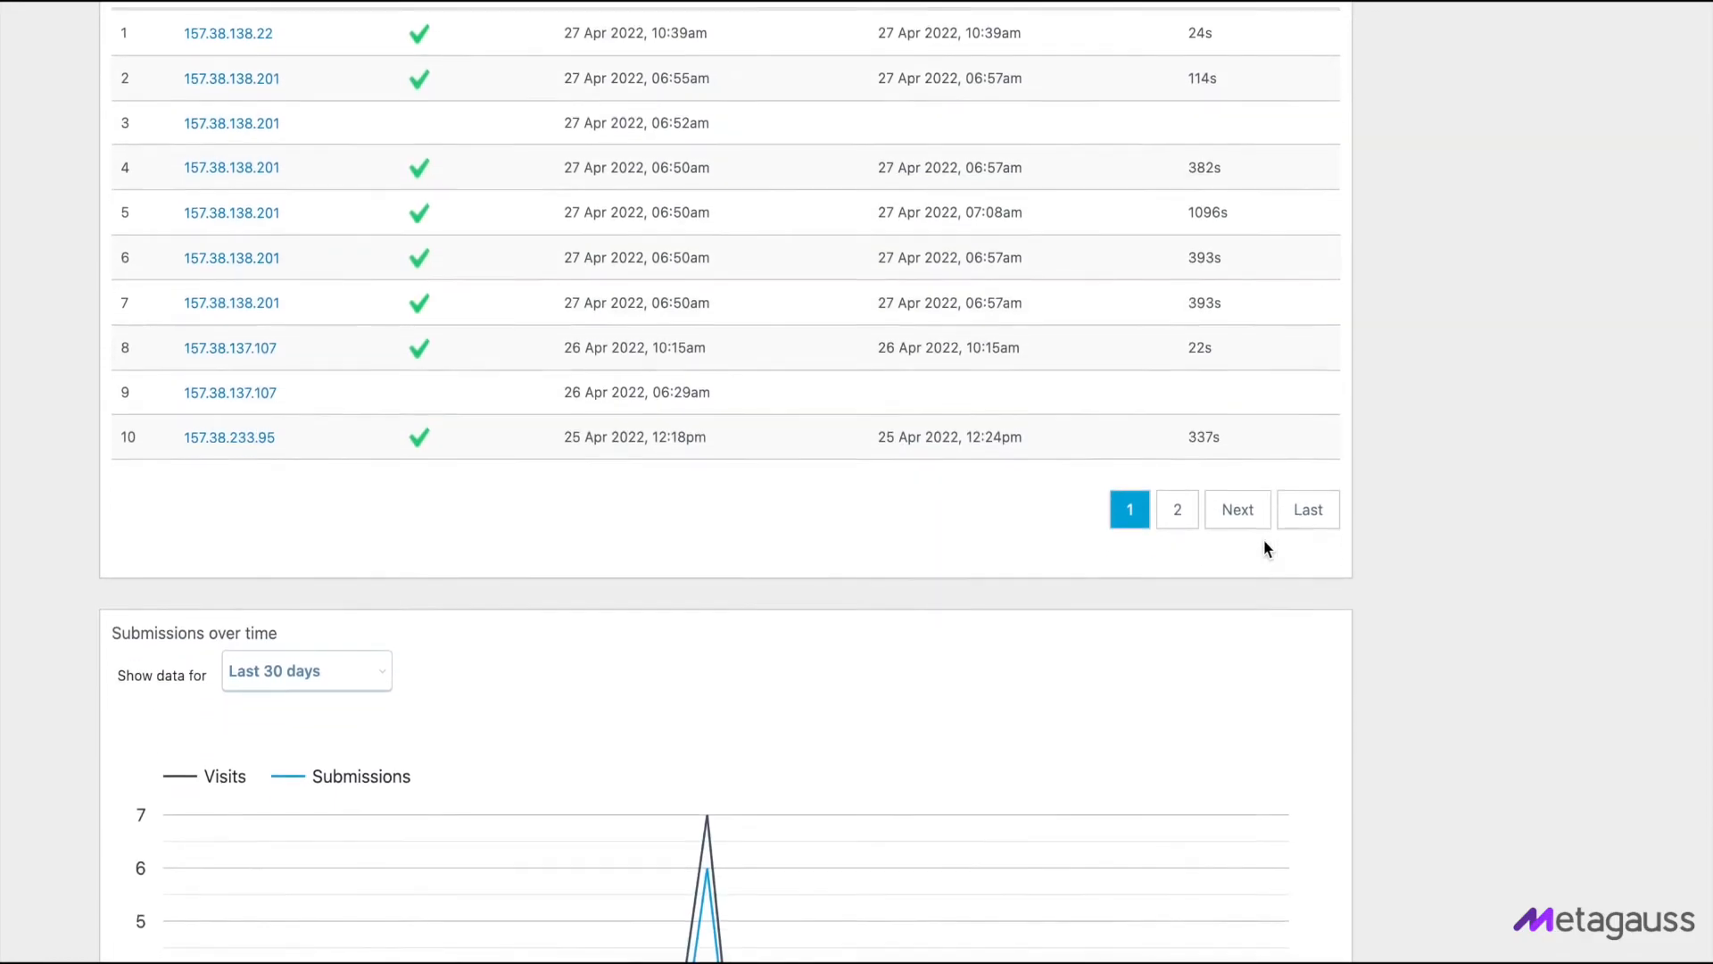
scroll(1265, 541, down, 3)
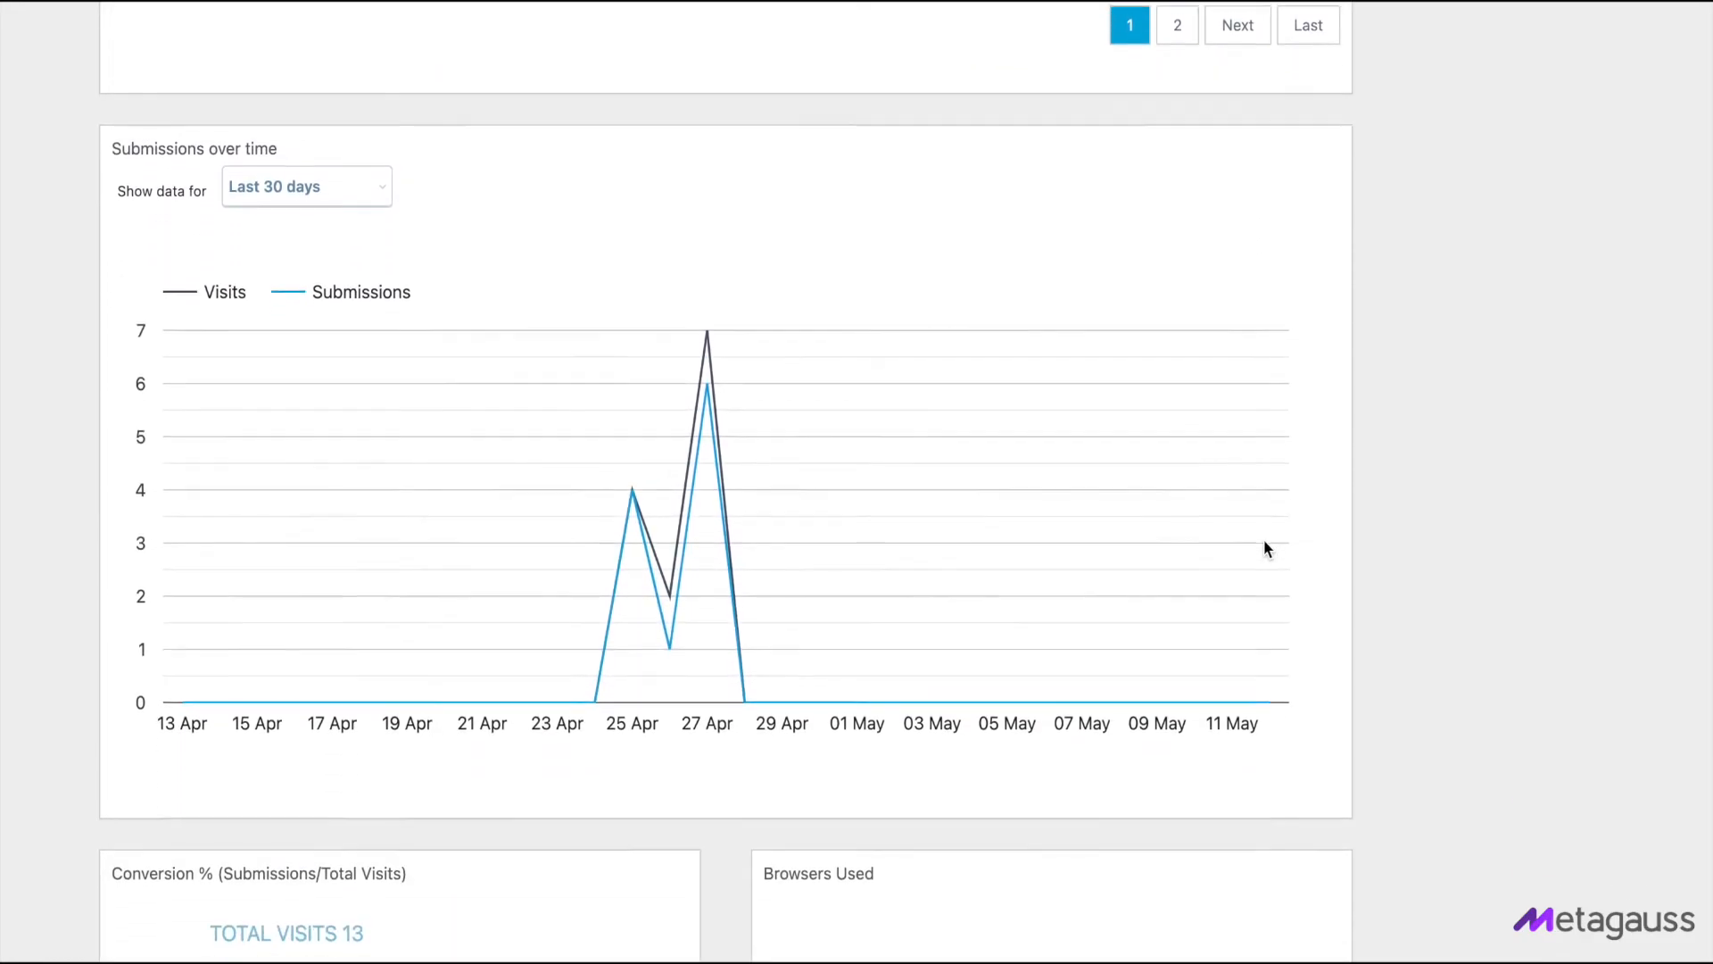
- Keep the submissions chart at the last 30 days and scroll to the browser-wise conversion chart
click(366, 198)
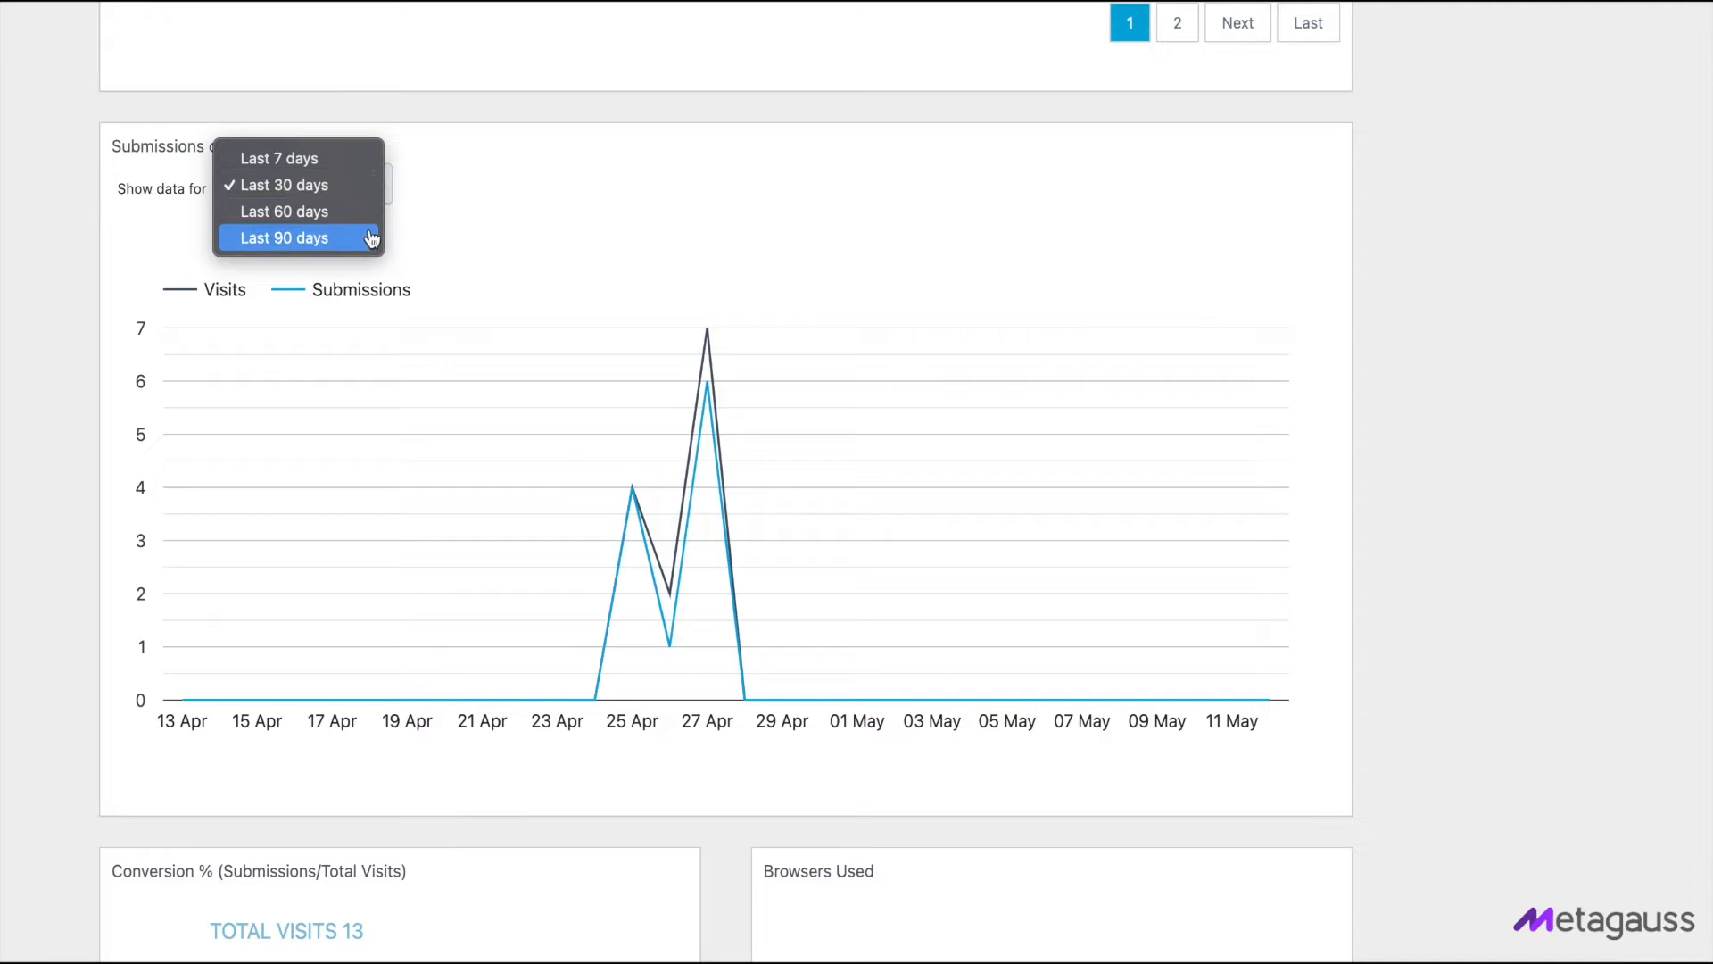
click(493, 244)
scroll(545, 521, down, 4)
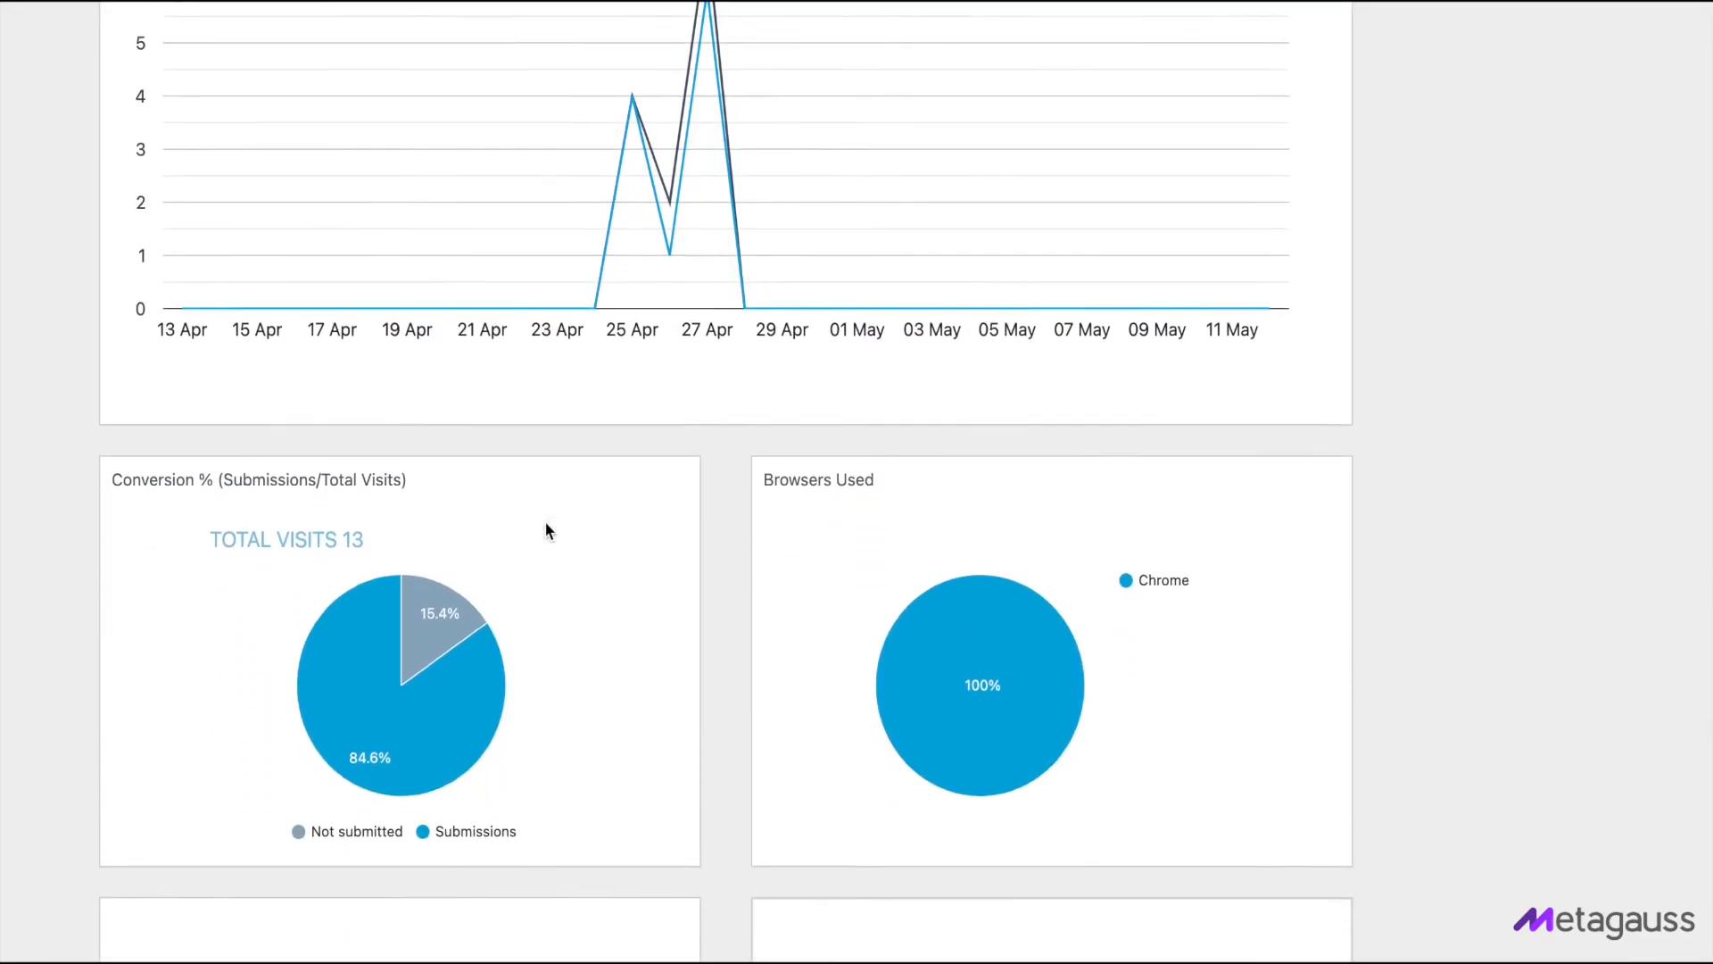
scroll(547, 525, down, 1)
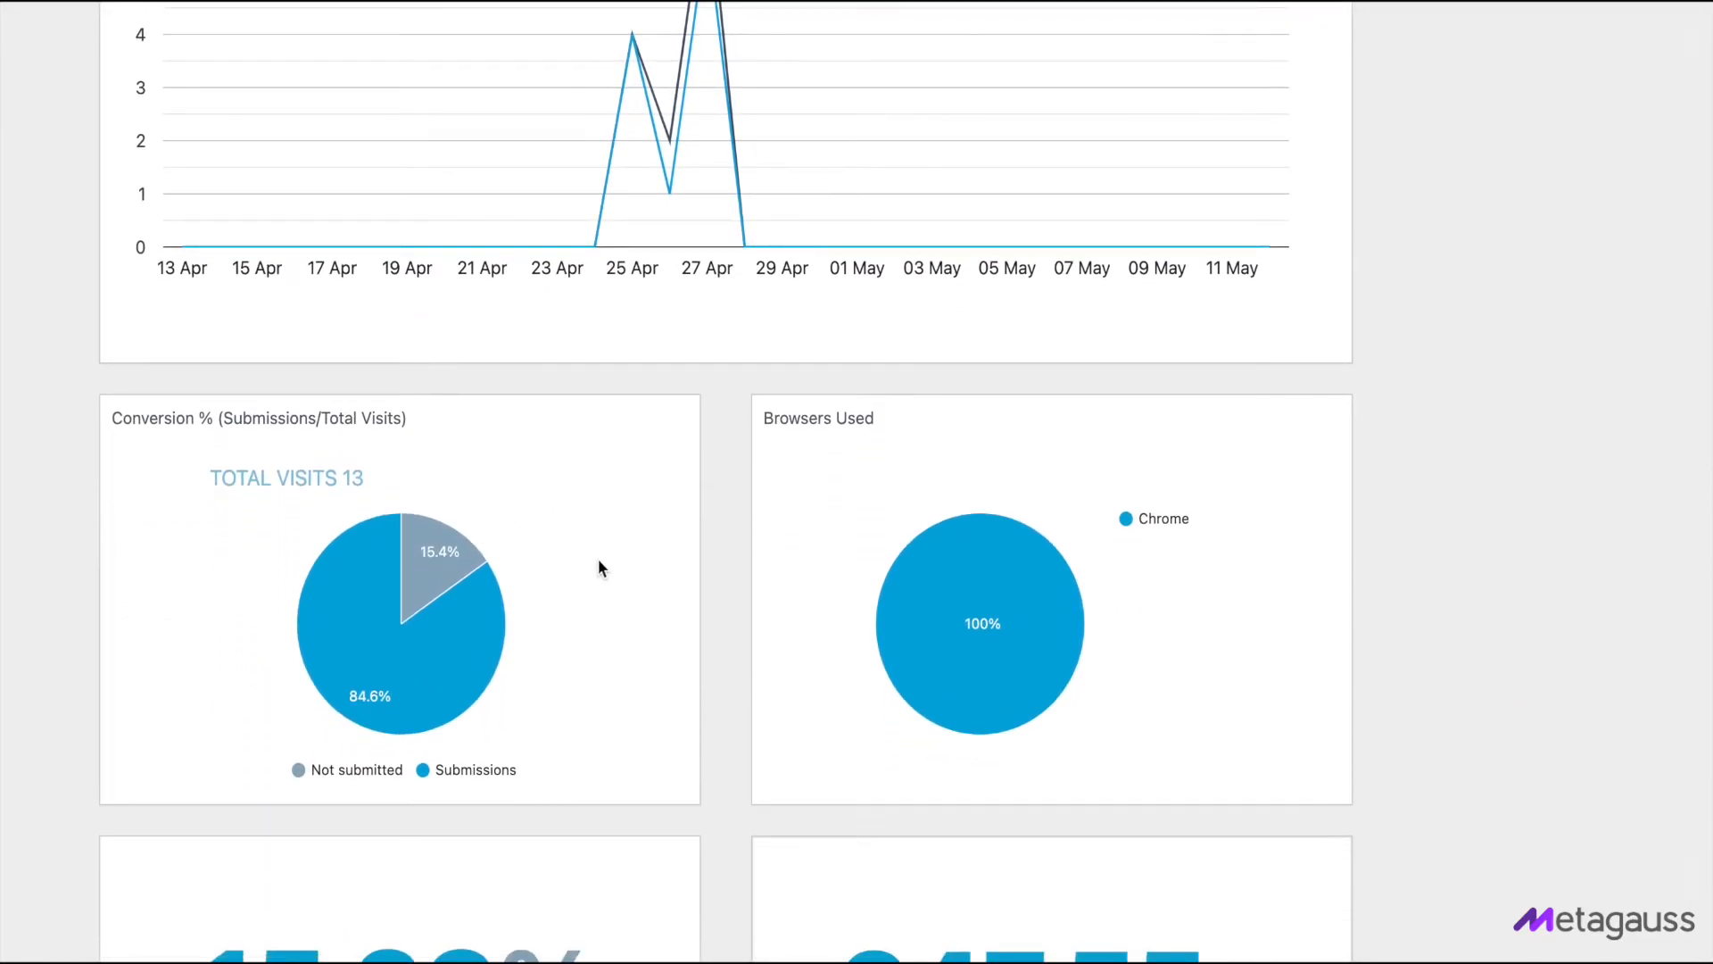
scroll(669, 611, down, 3)
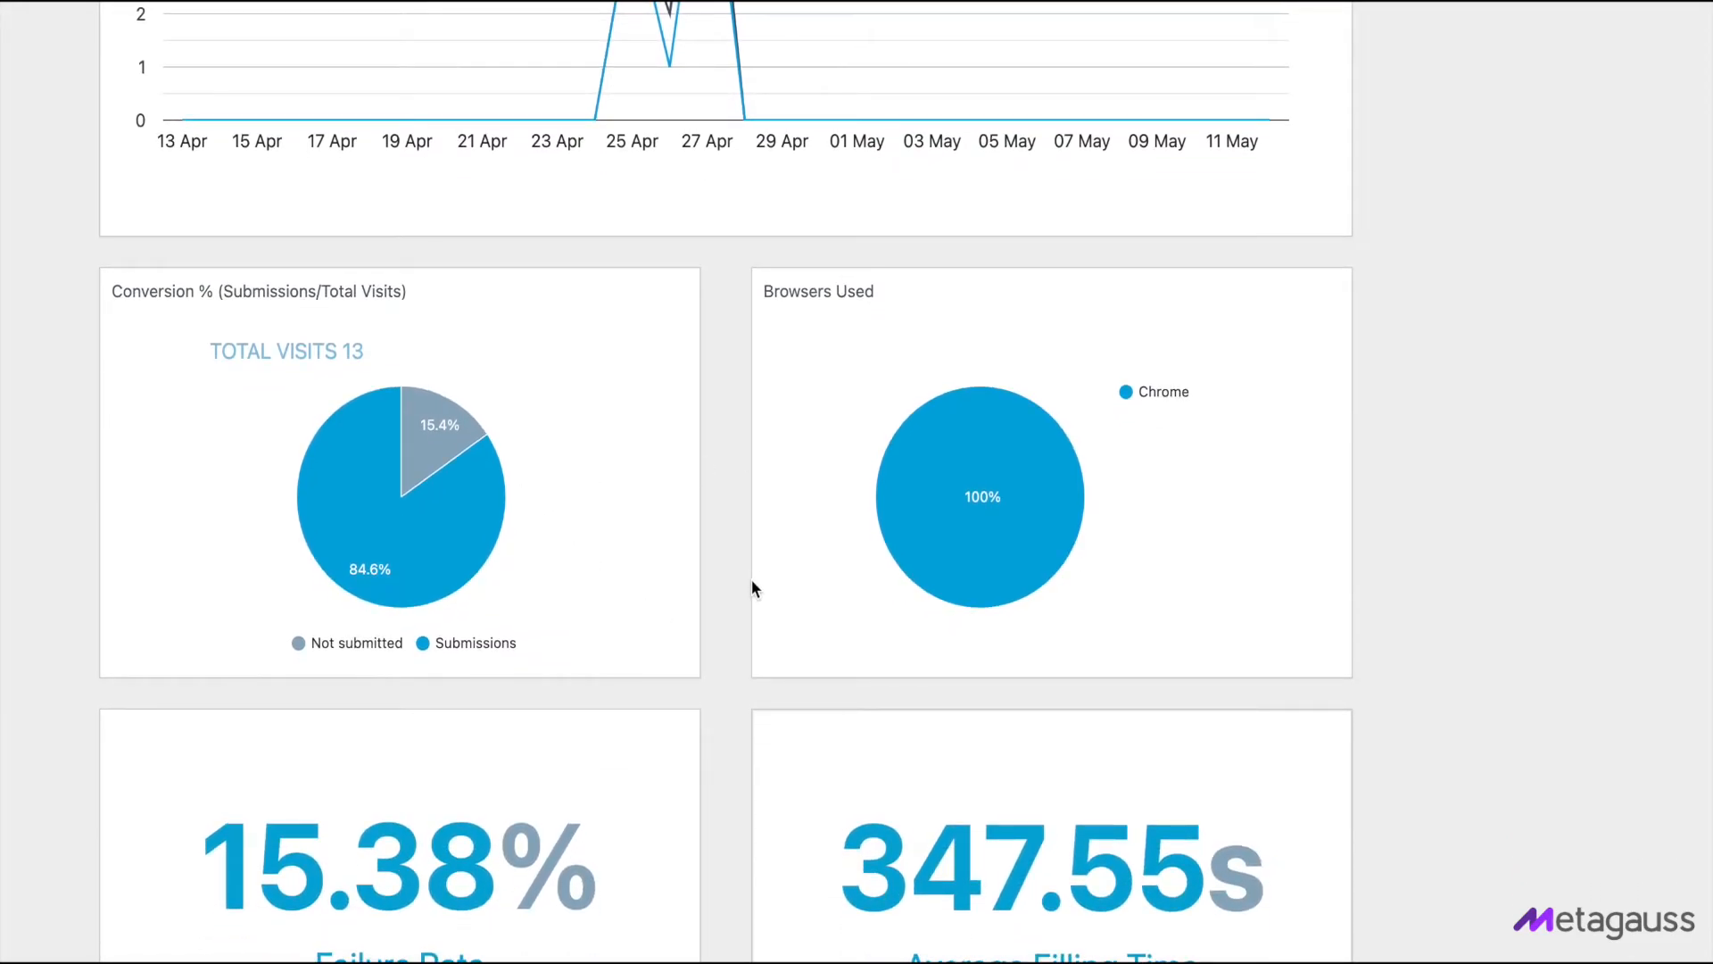
scroll(752, 586, down, 4)
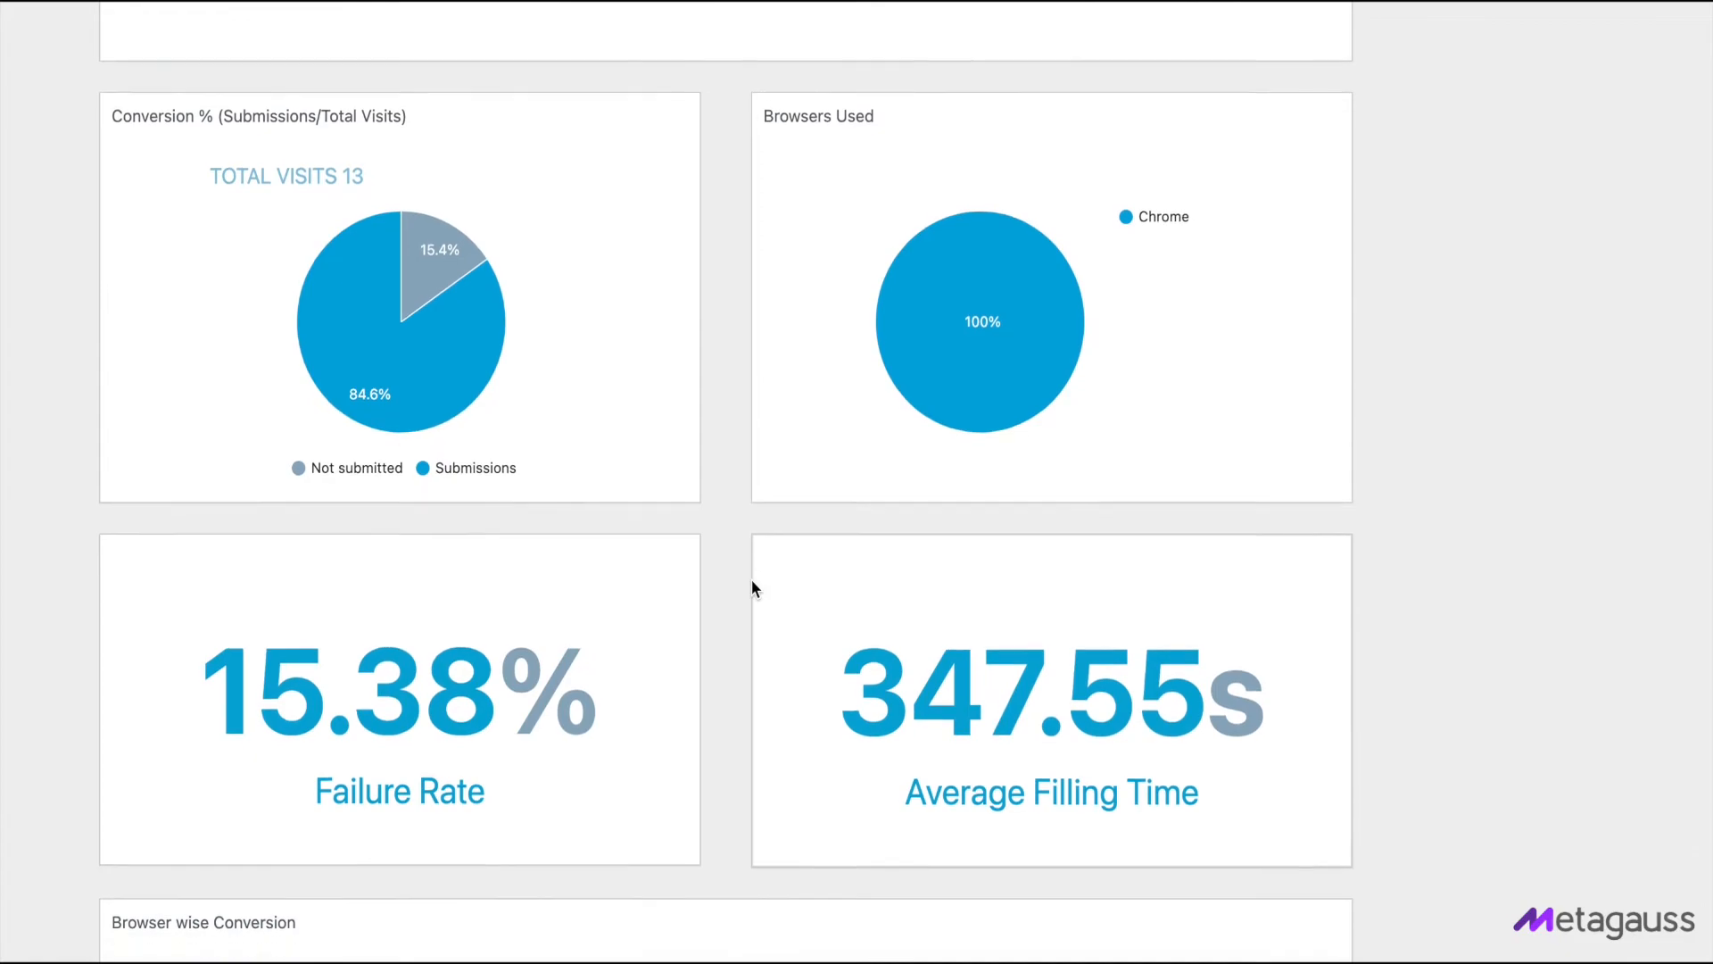
scroll(752, 586, down, 1)
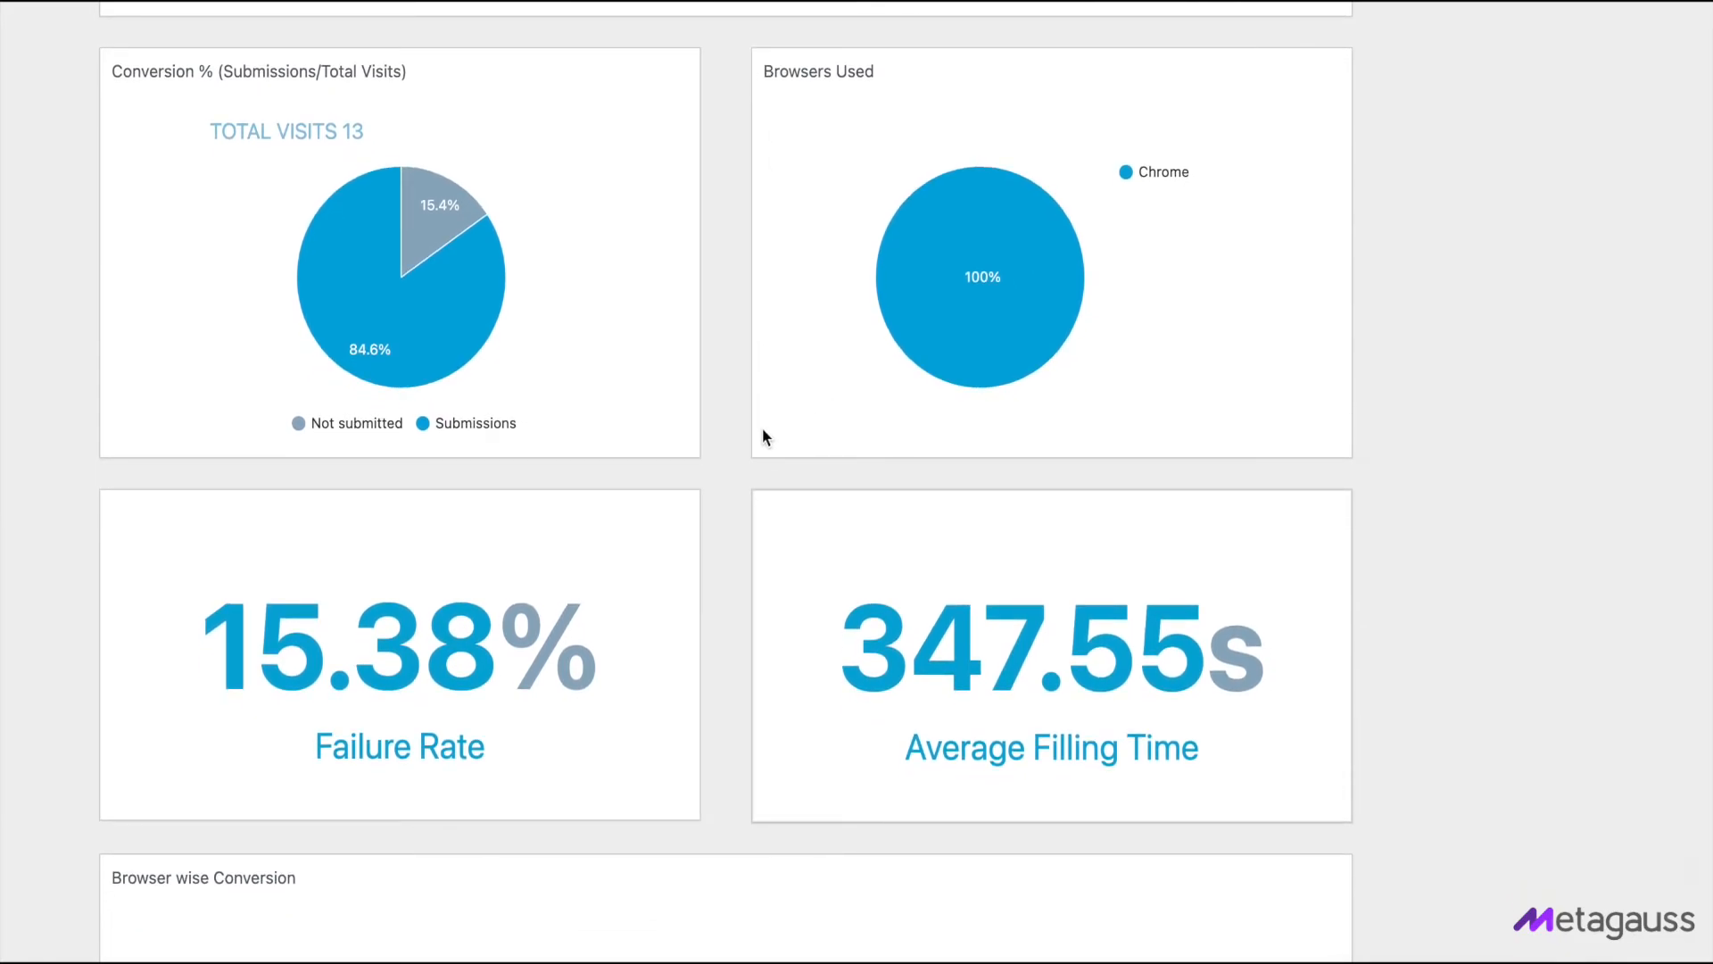
scroll(998, 725, down, 8)
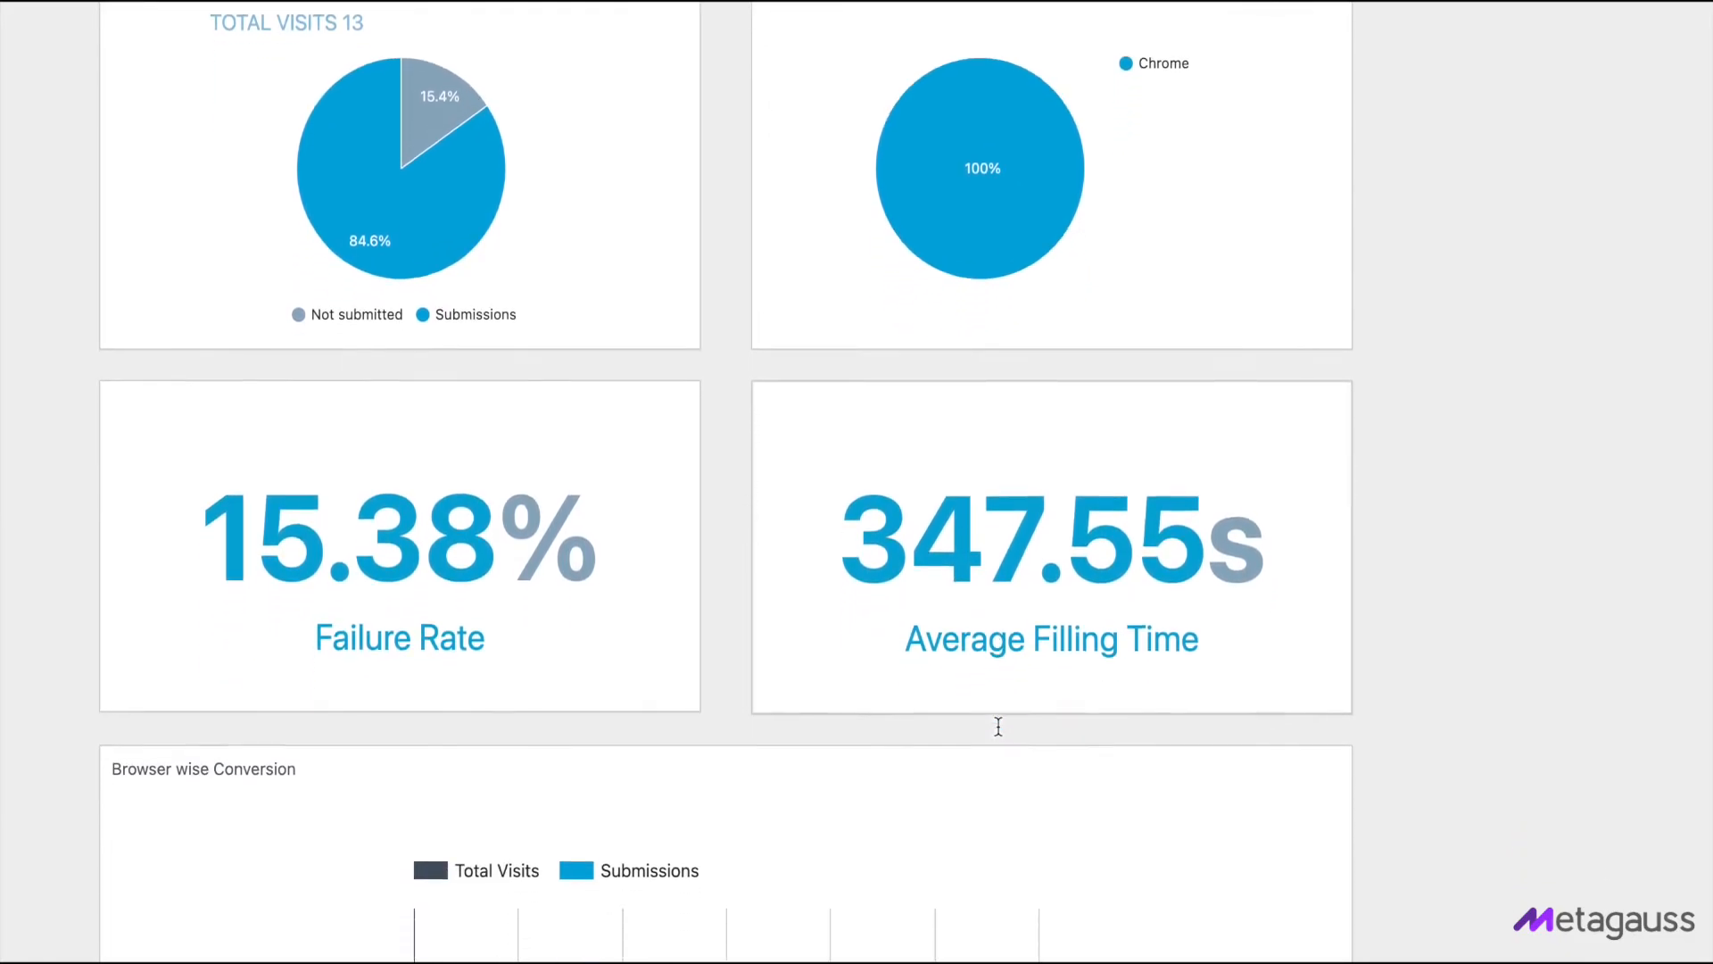
scroll(999, 727, down, 4)
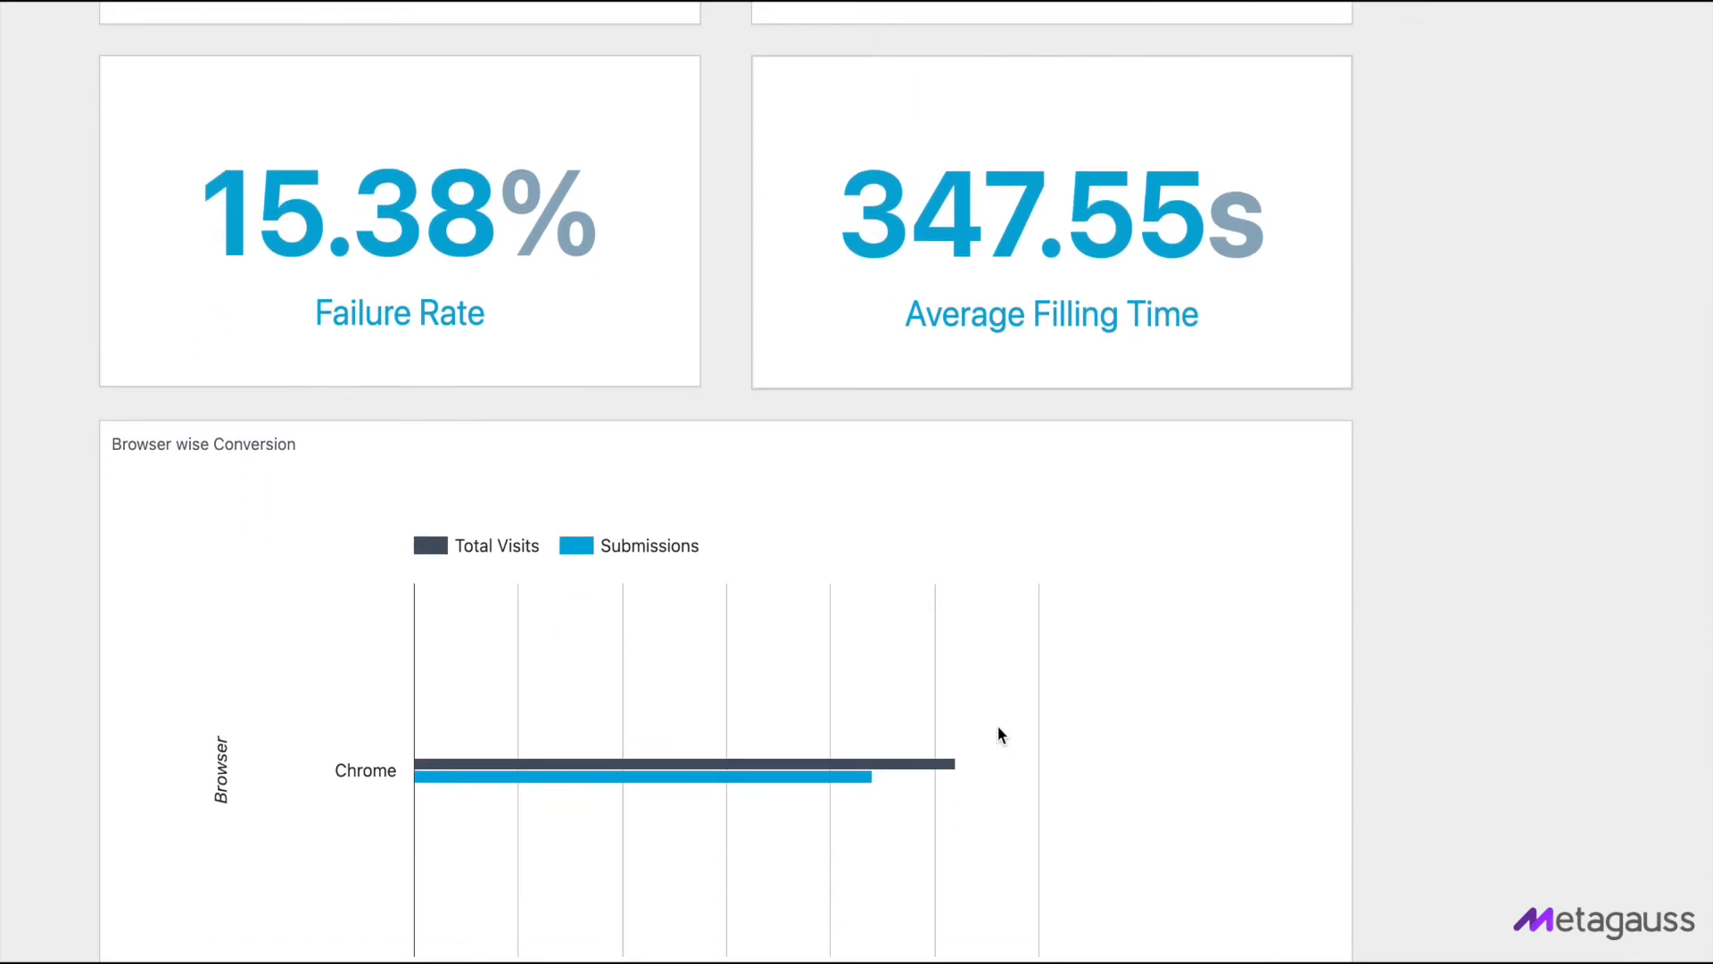
scroll(998, 724, down, 1)
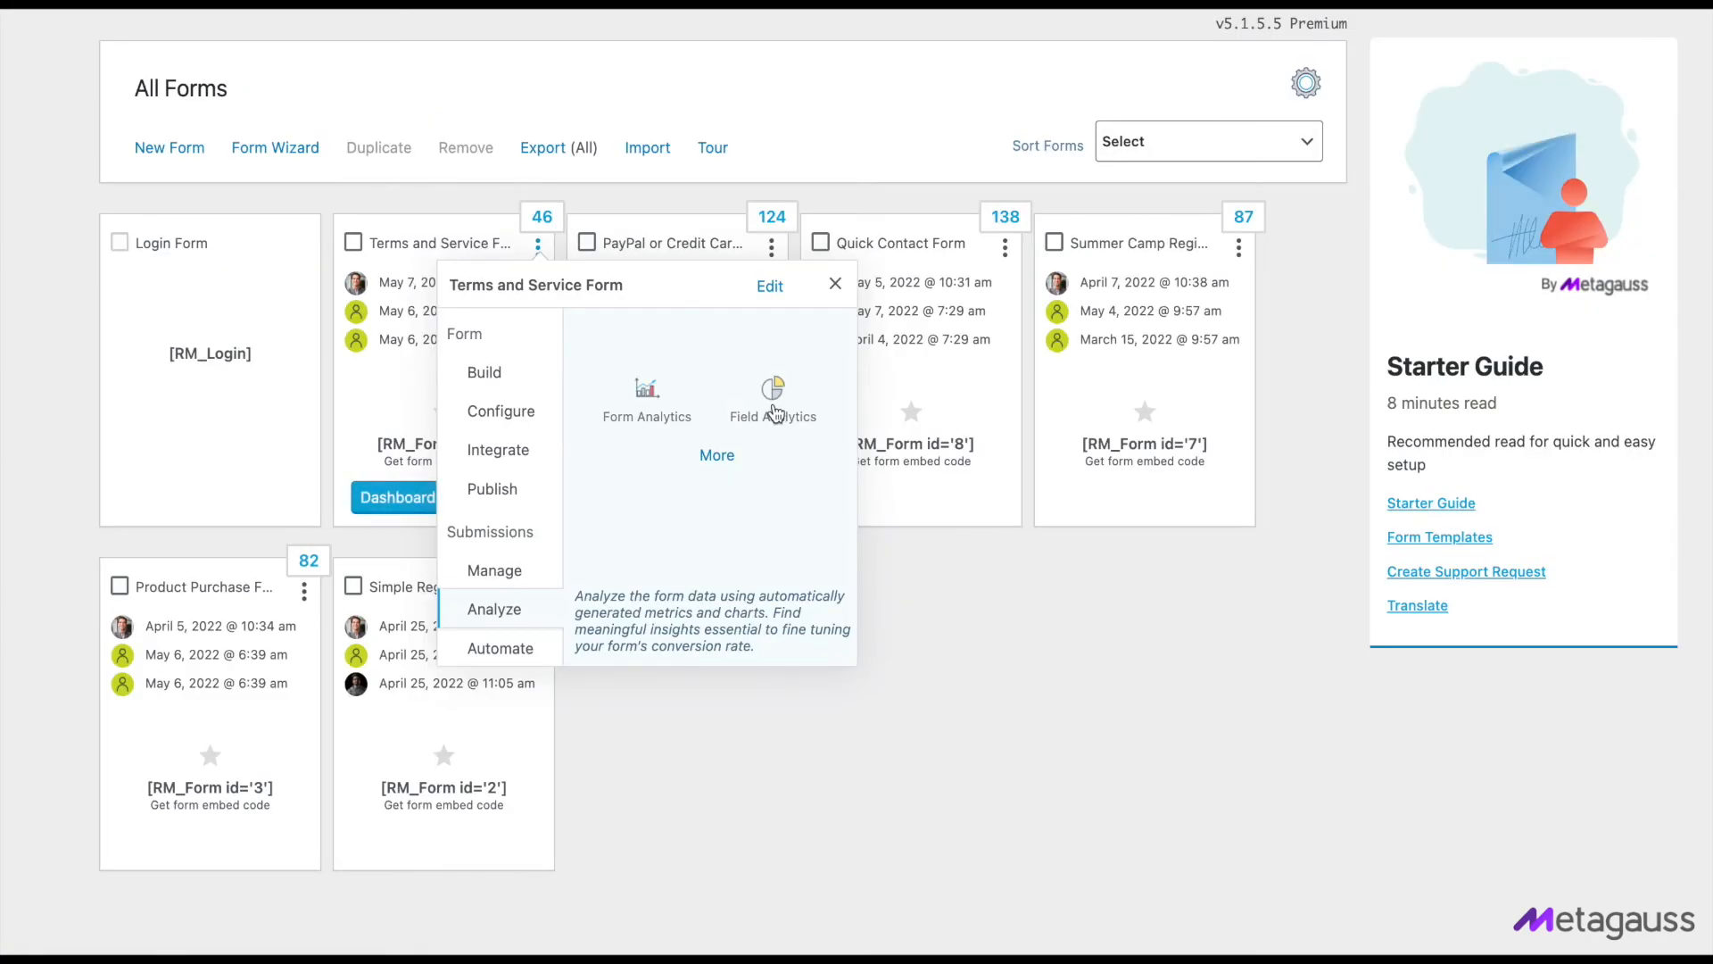
- Inspect the field analytics pie charts, then reveal the form's Bulk Email and Automation Tasks options
click(775, 412)
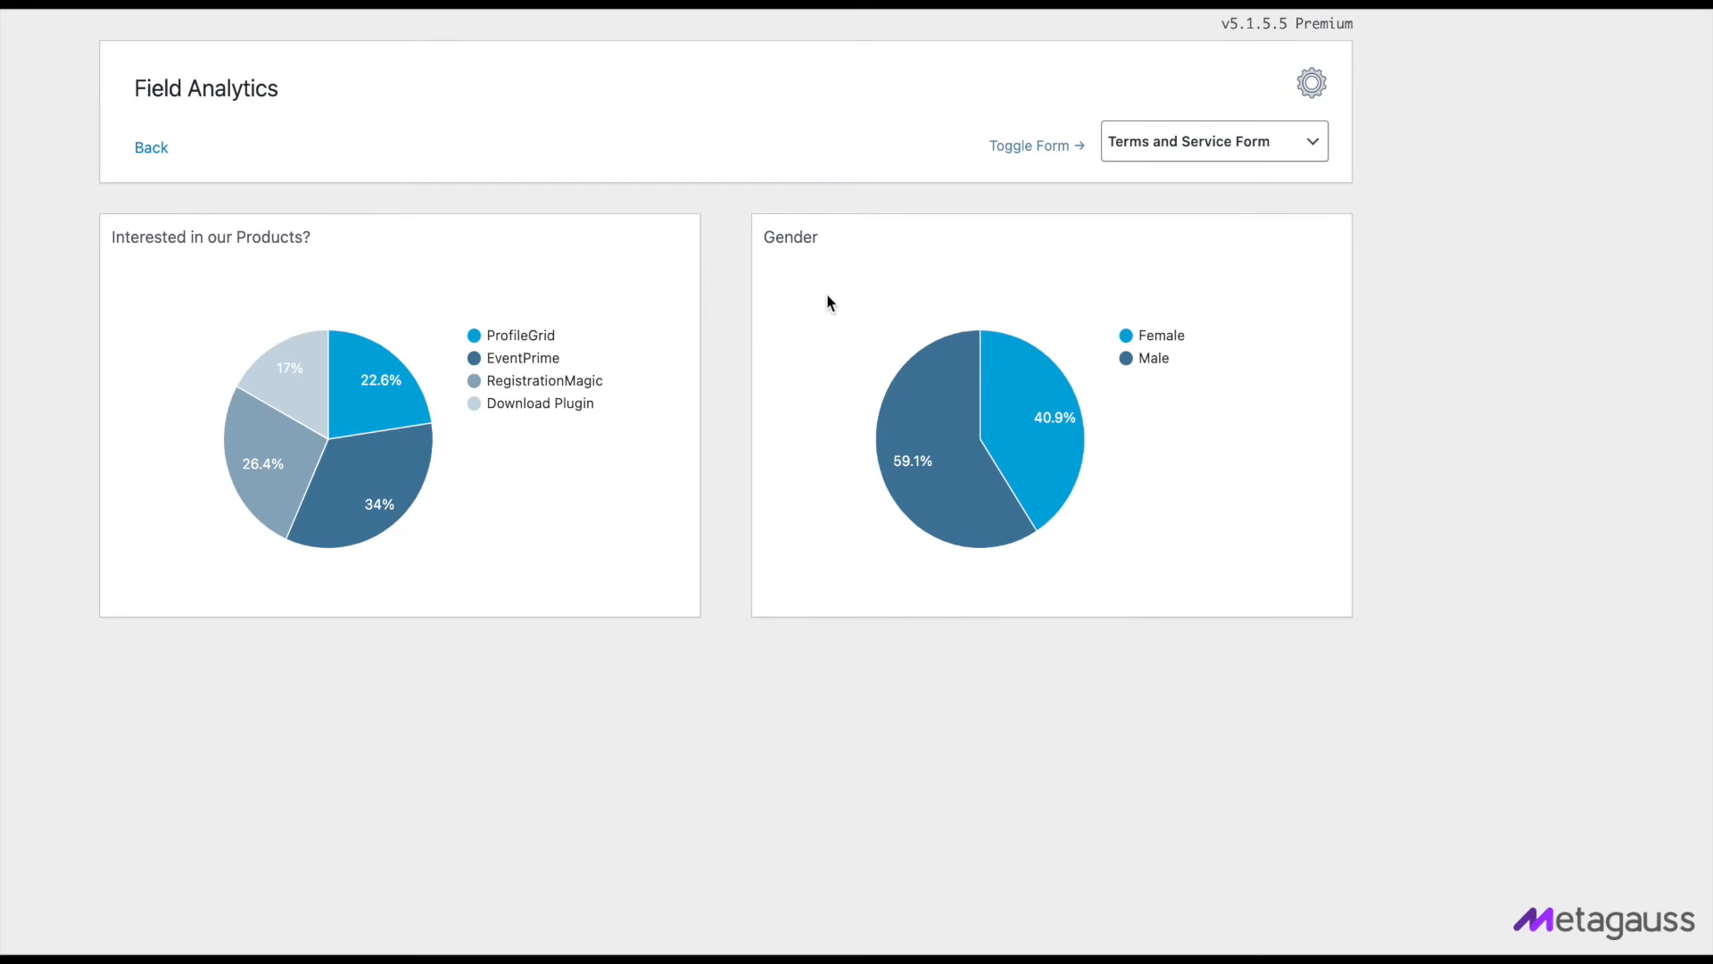
mouse_move(376, 471)
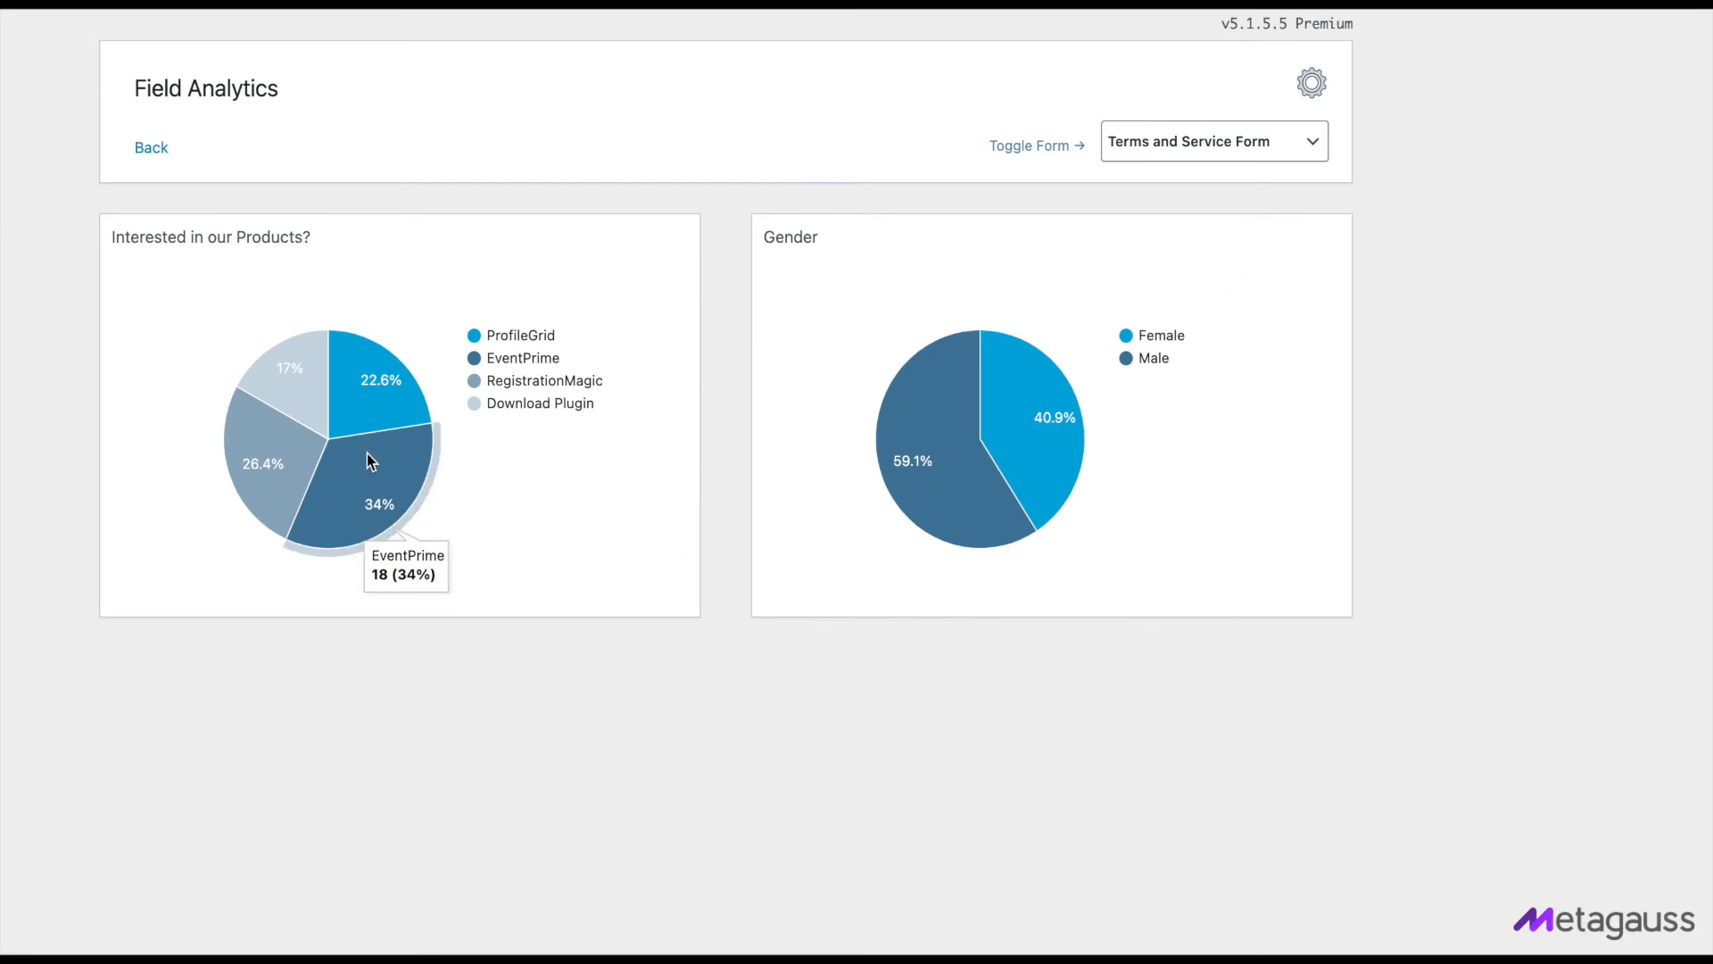
mouse_move(974, 352)
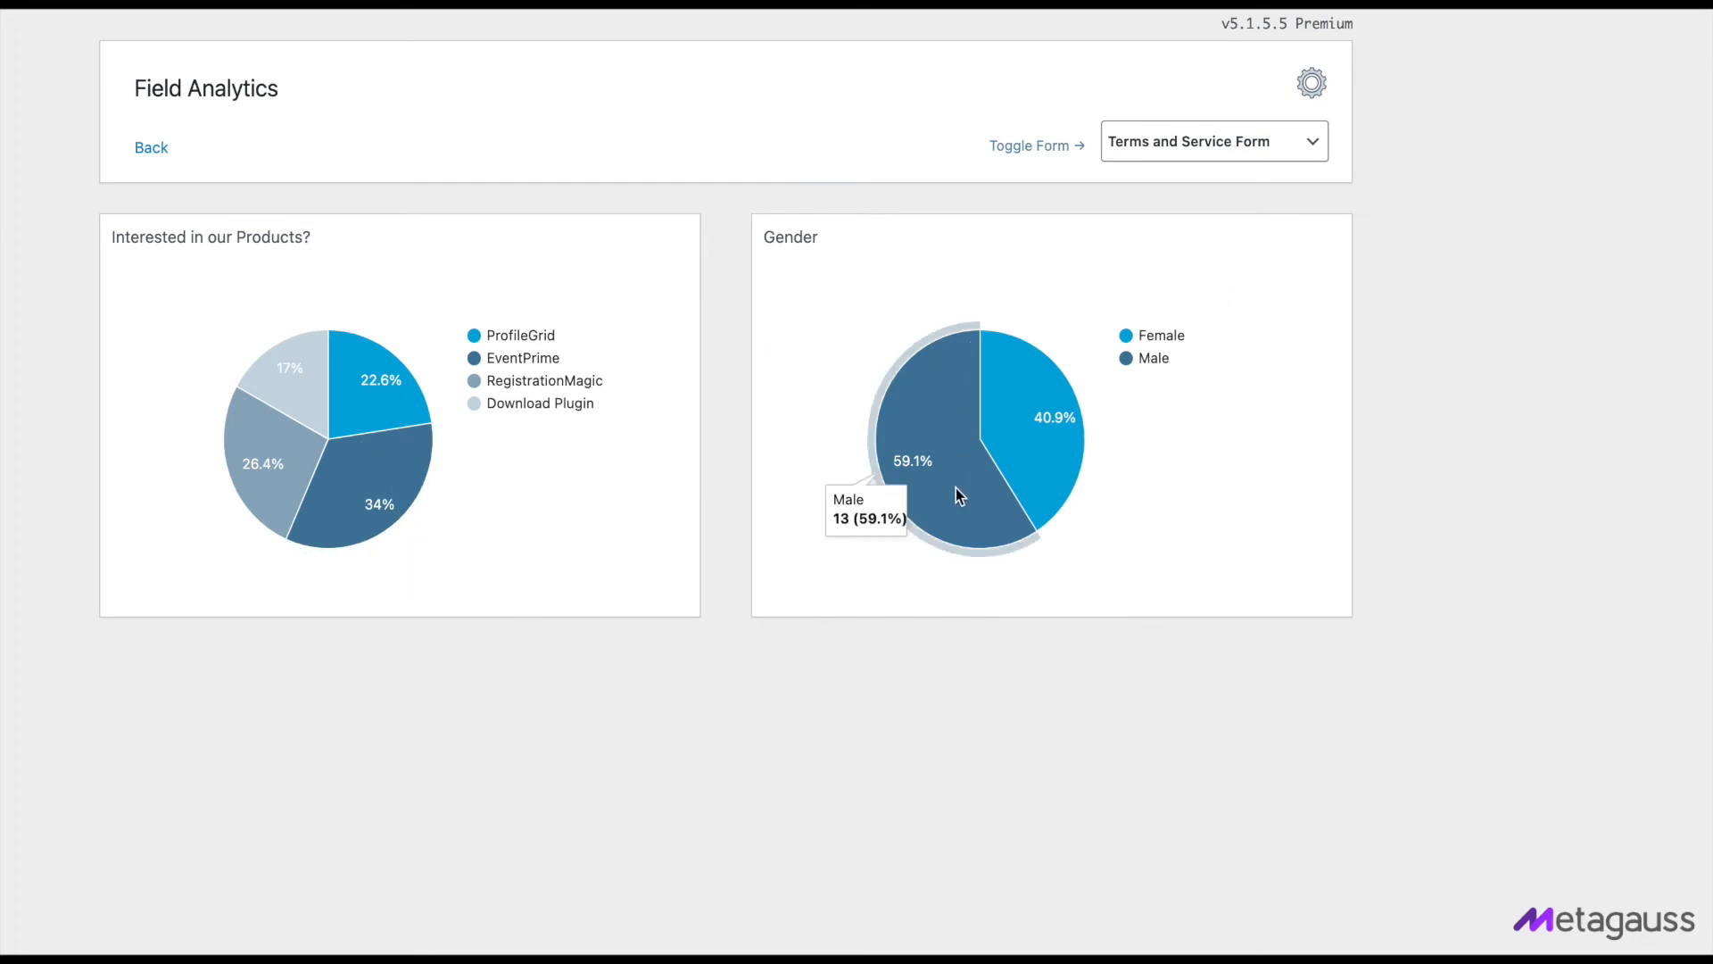
mouse_move(1018, 491)
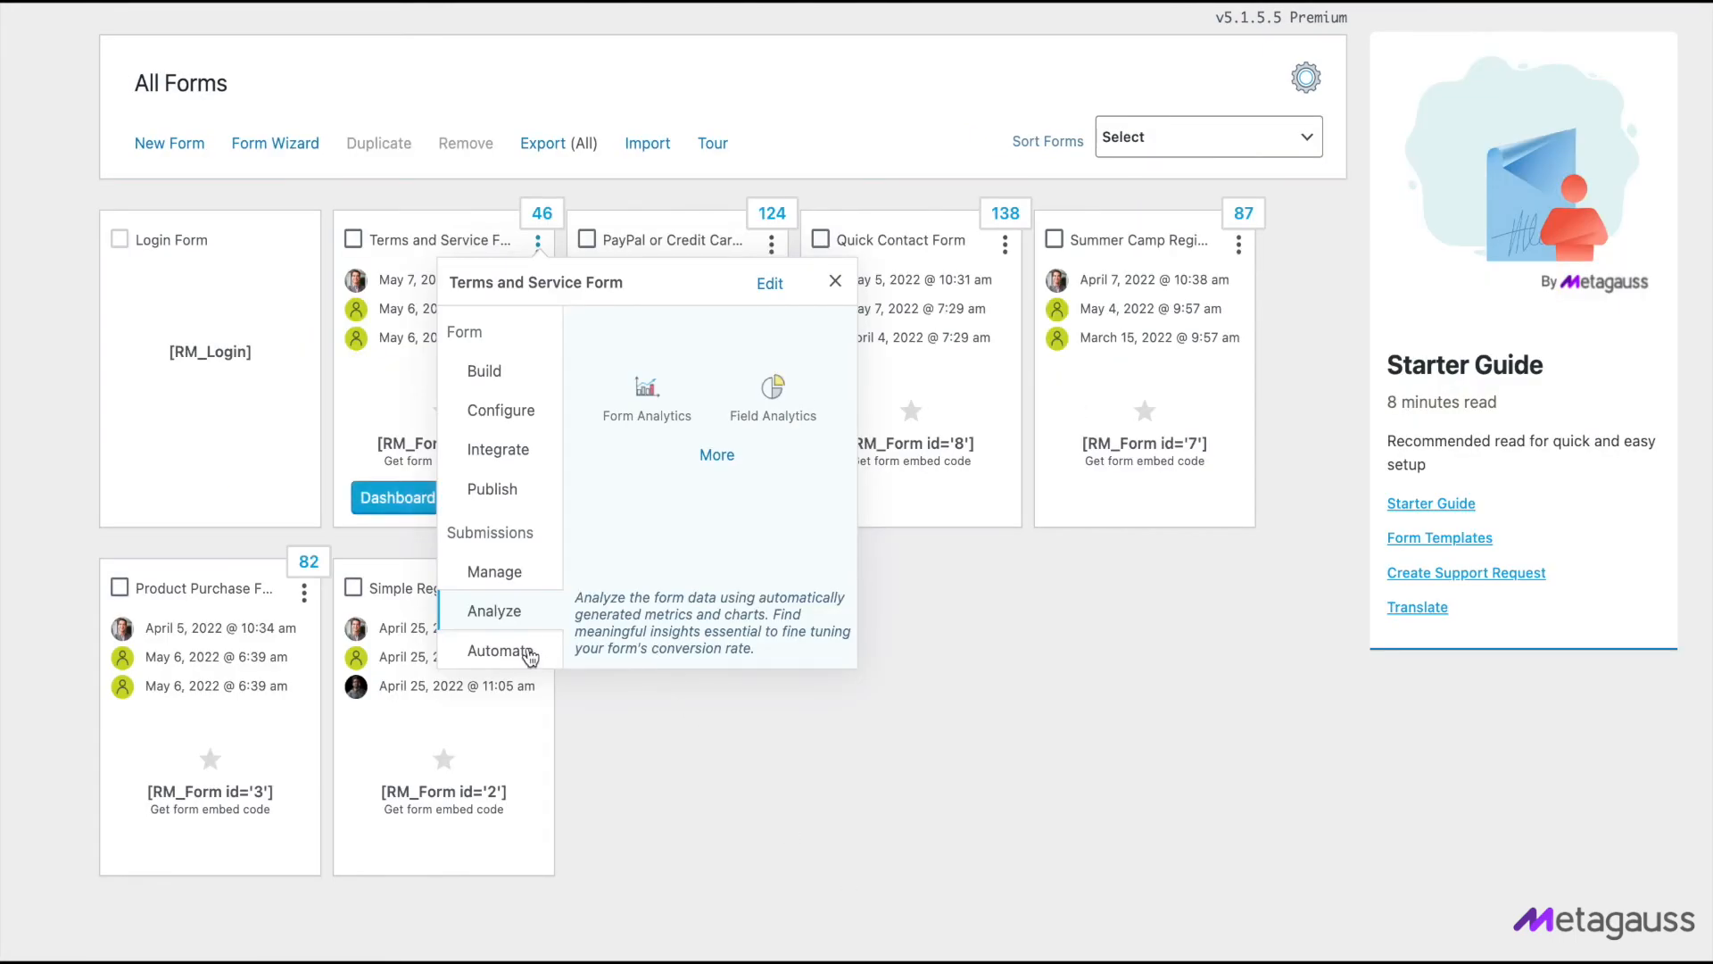
mouse_move(529, 656)
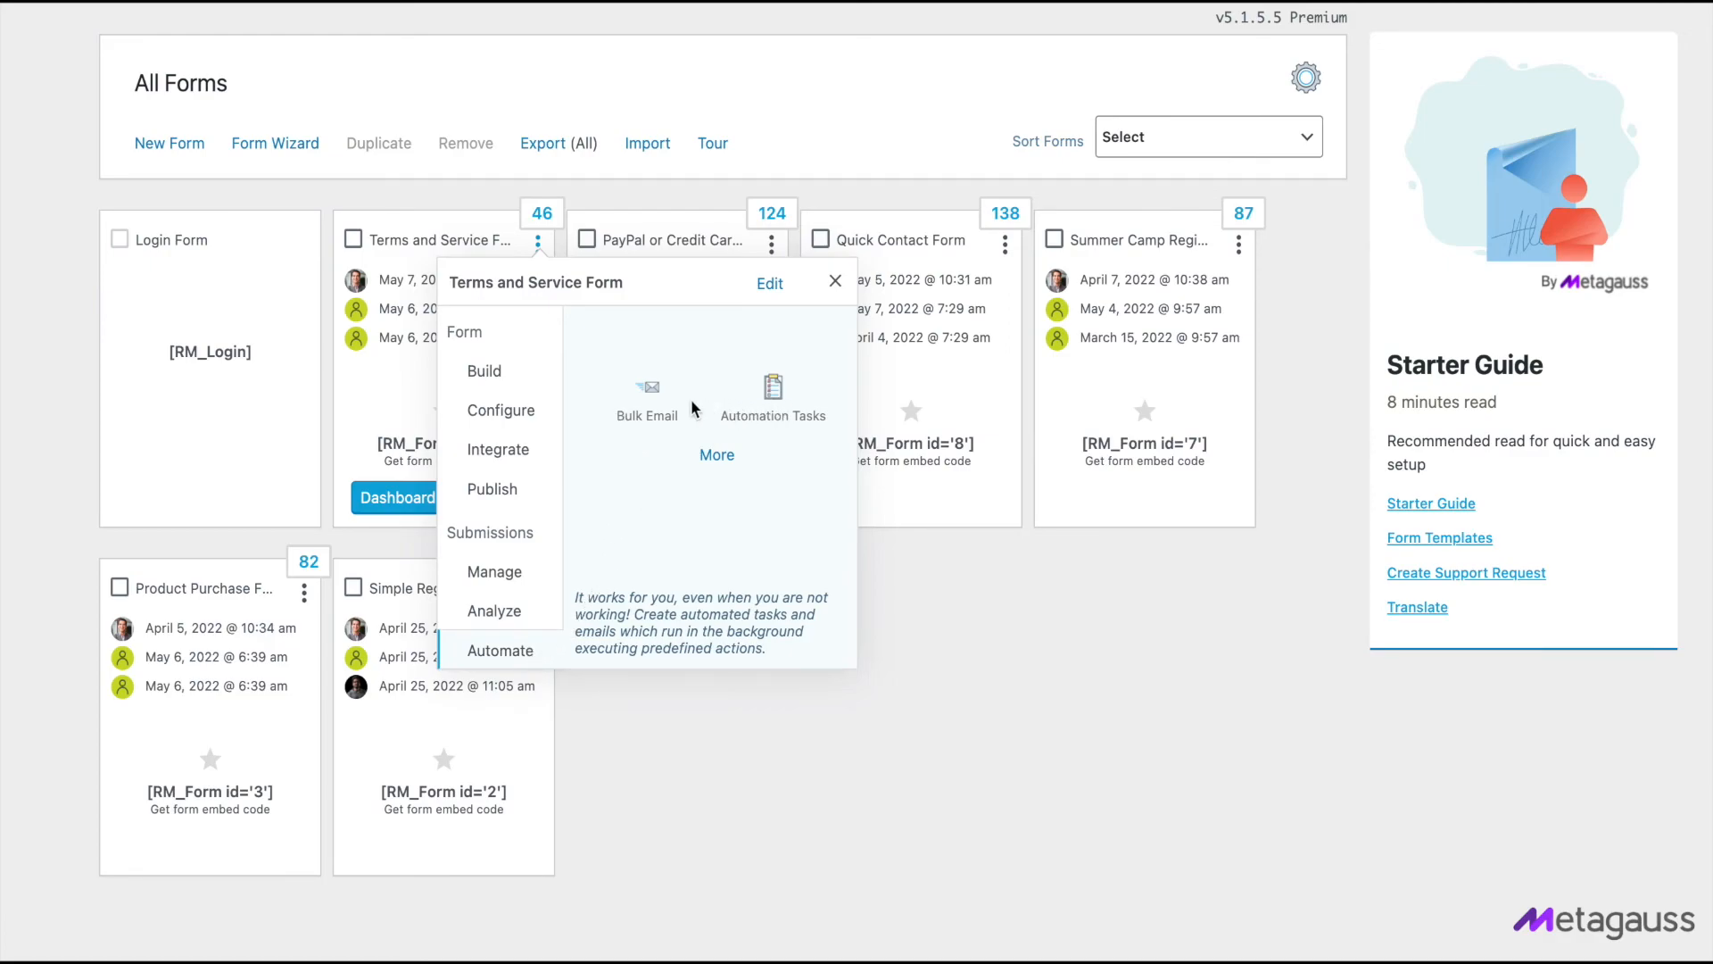
- Look over the form's Bulk Email page, then run the Account Activated automation task now
click(647, 393)
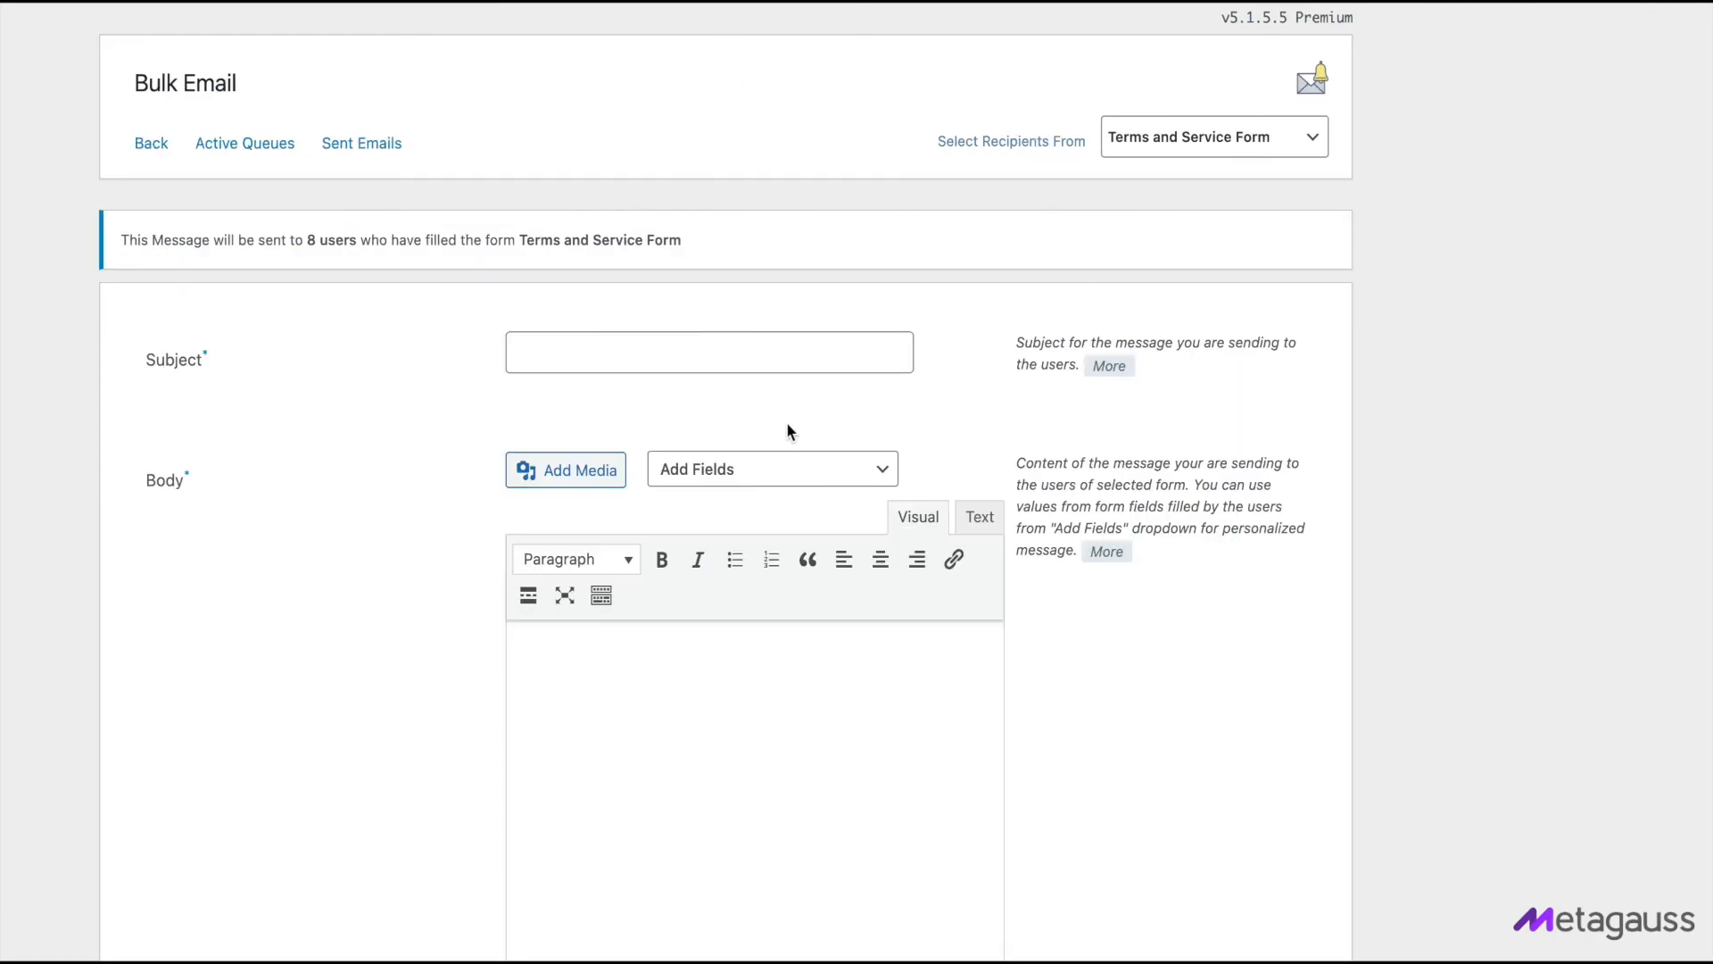
scroll(786, 428, down, 5)
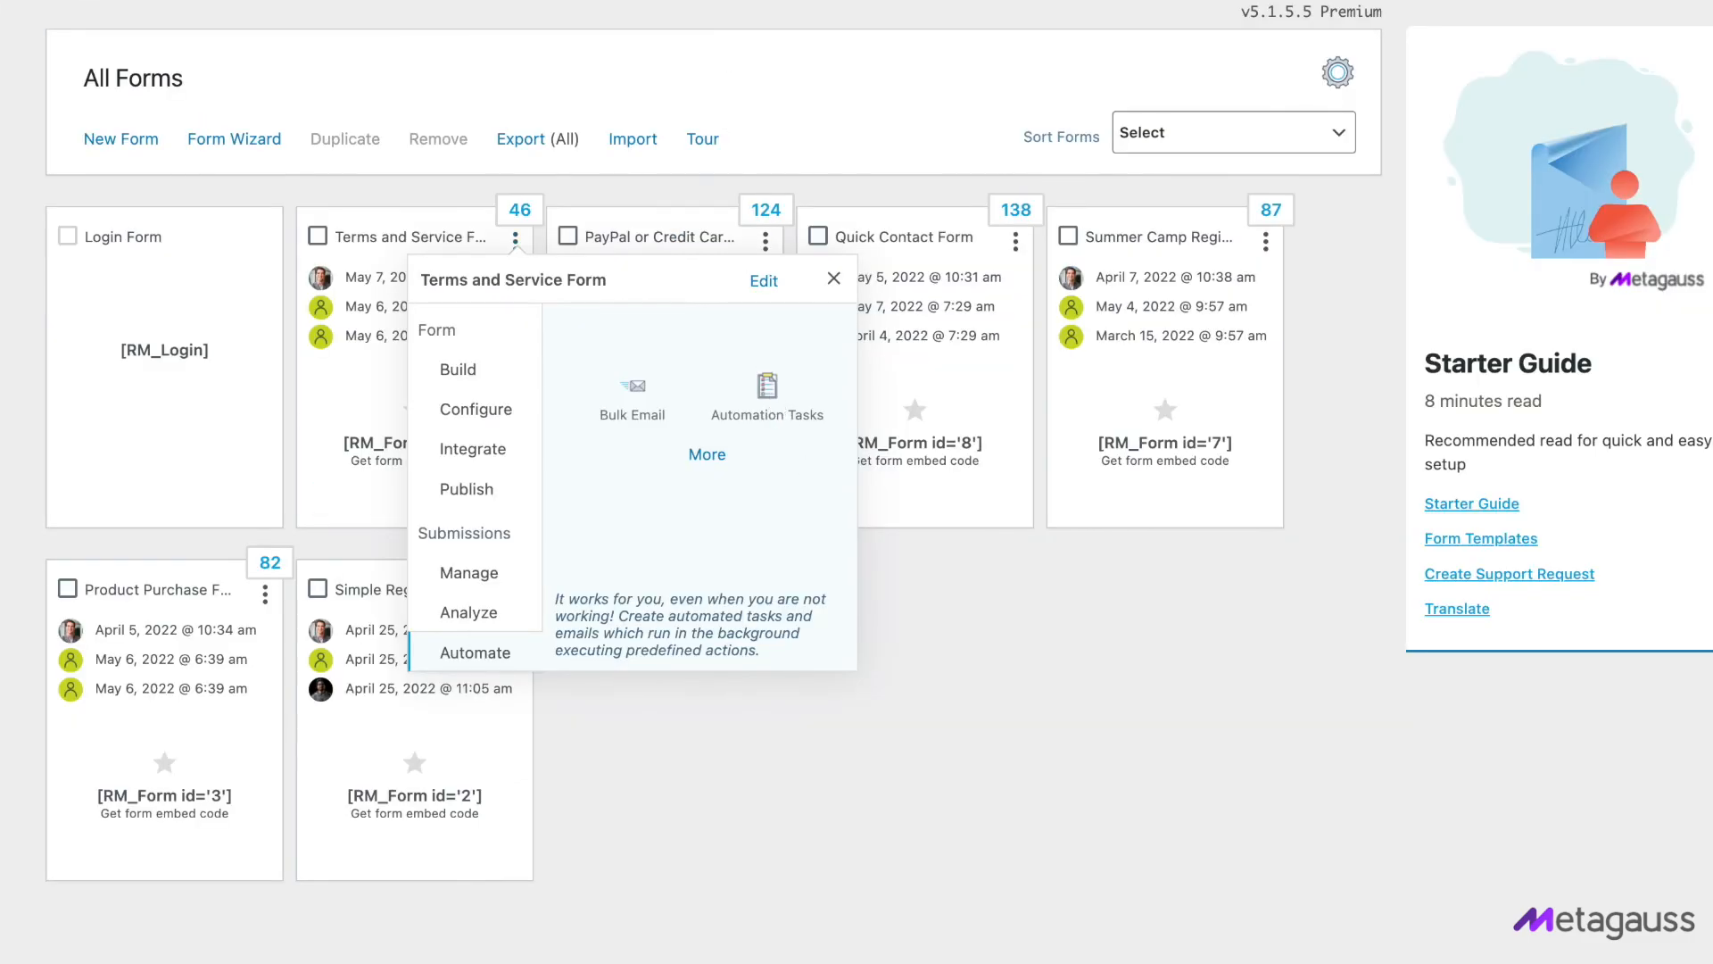
click(767, 382)
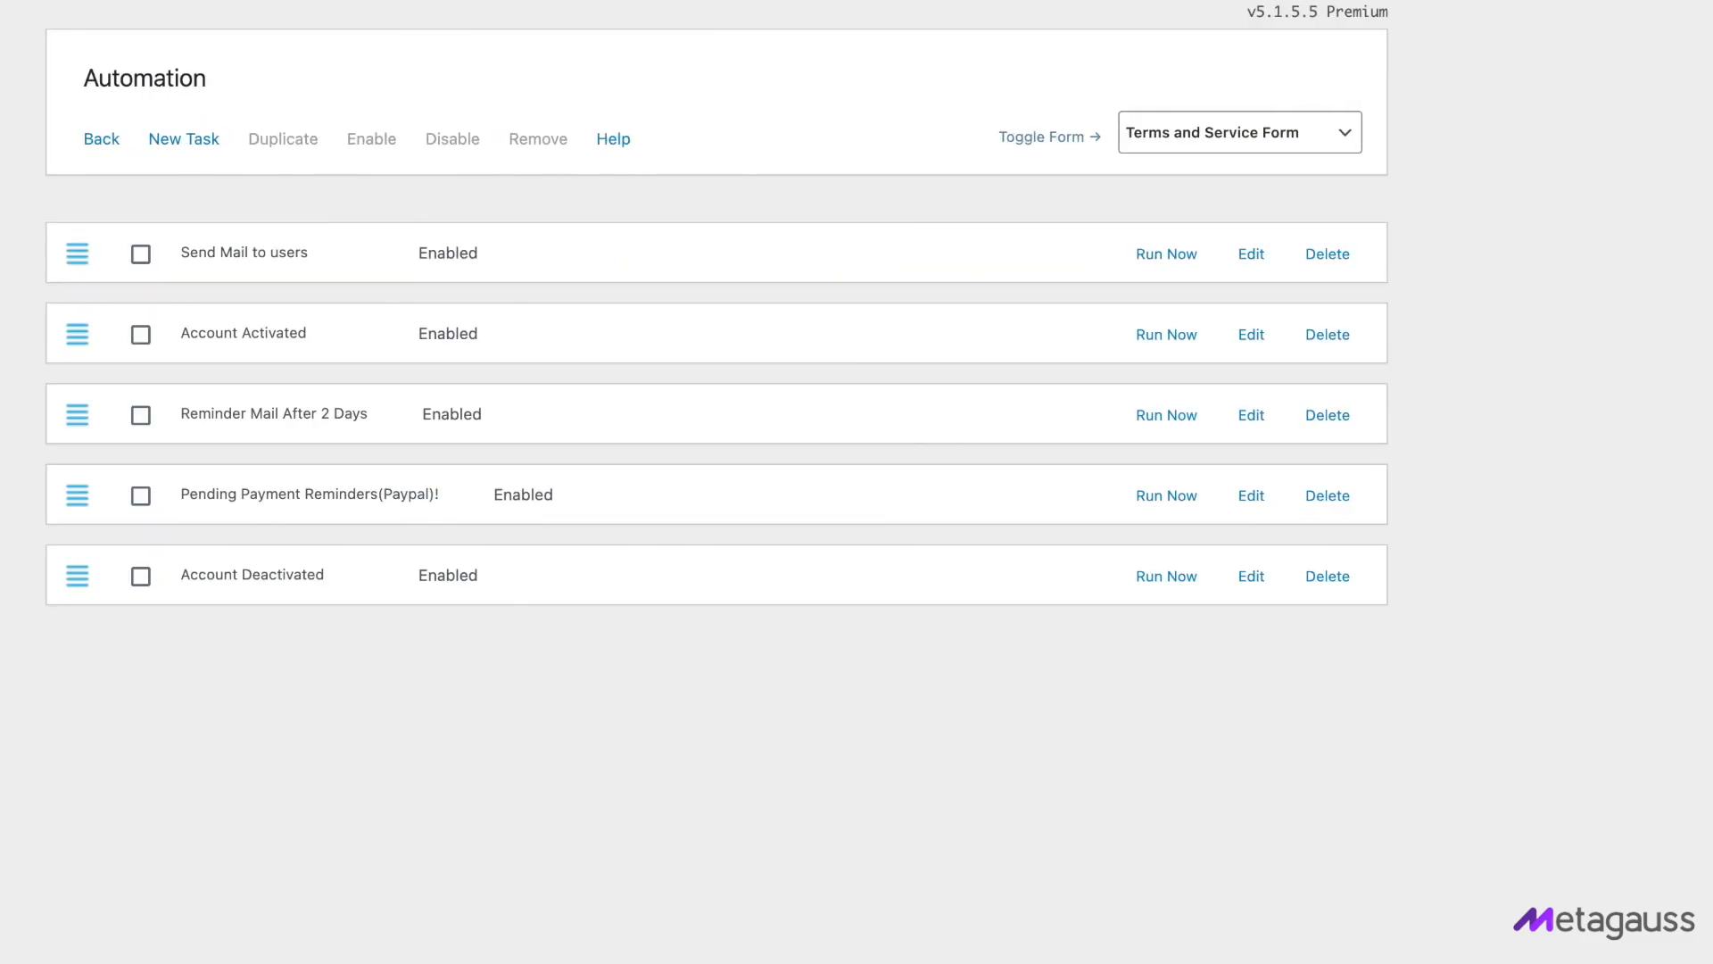
scroll(944, 250, down, 1)
scroll(944, 250, up, 1)
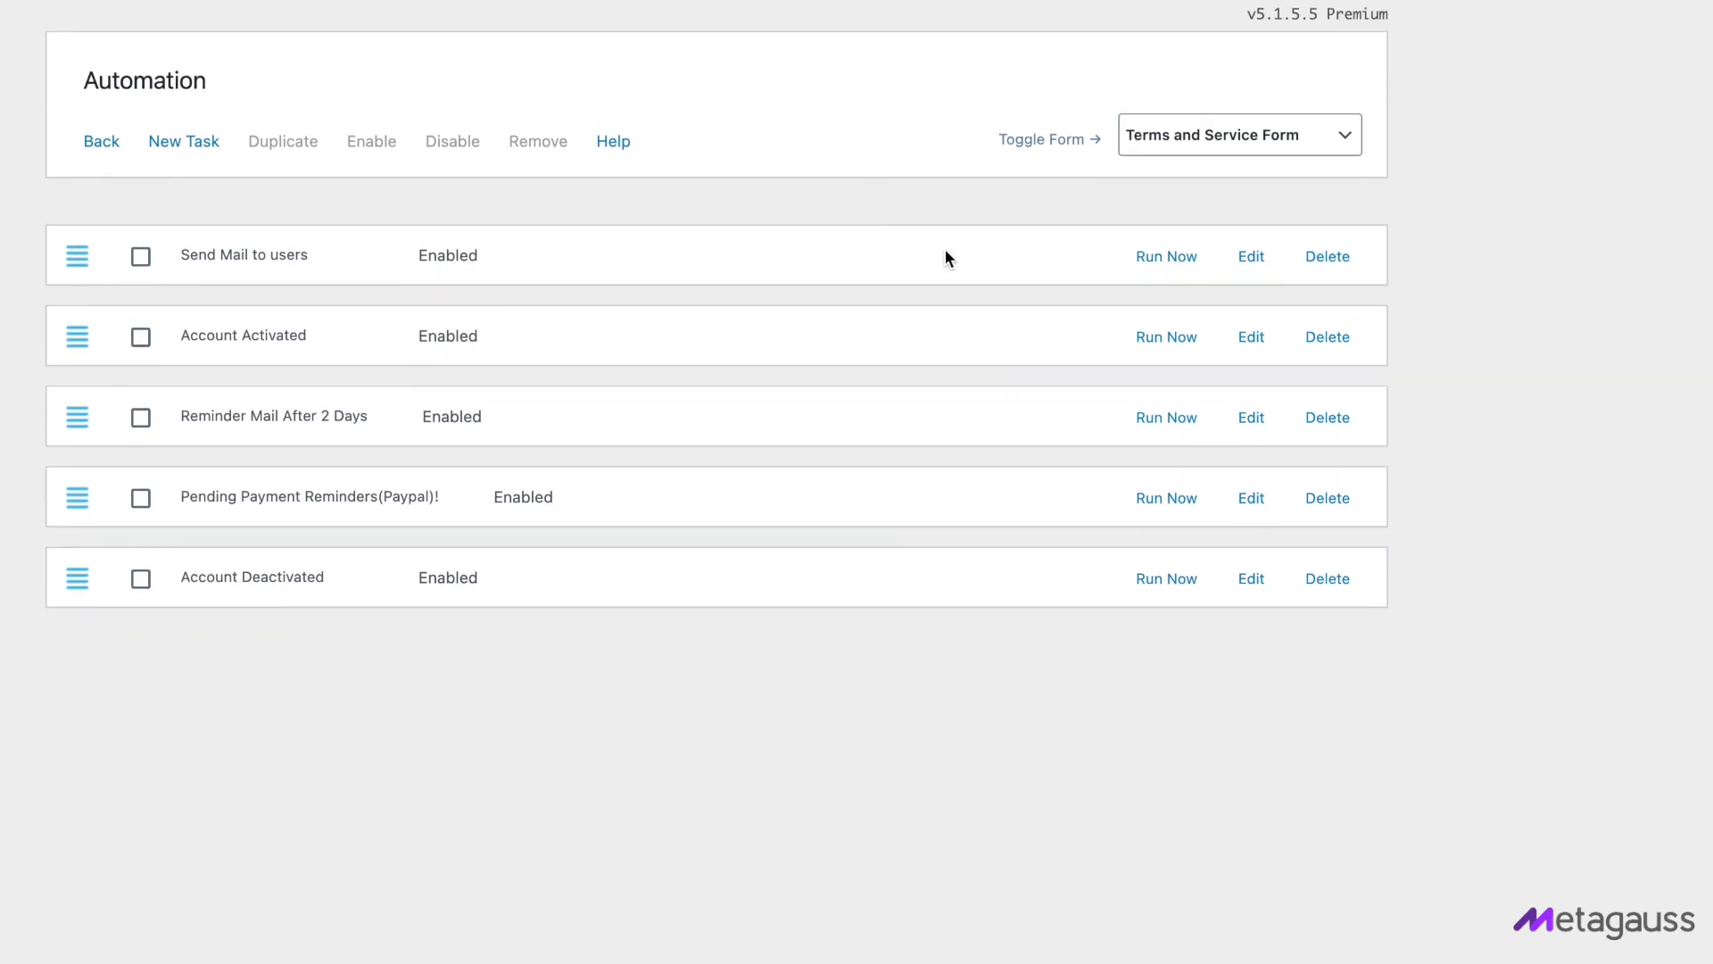
click(1171, 335)
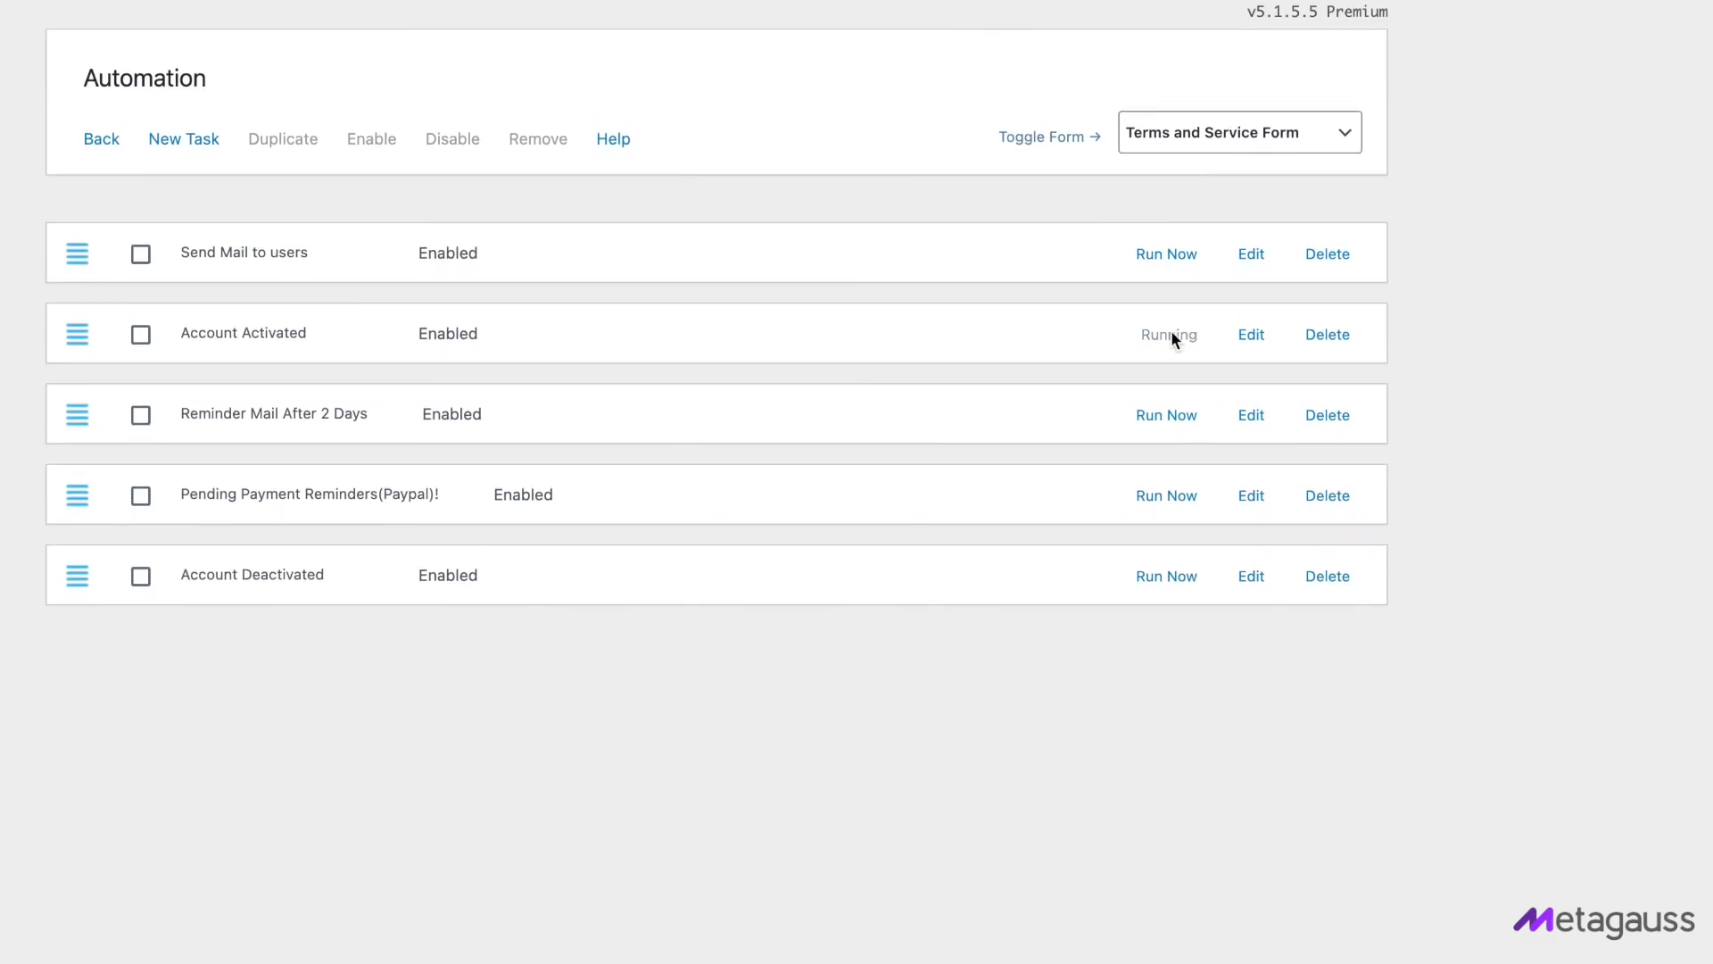